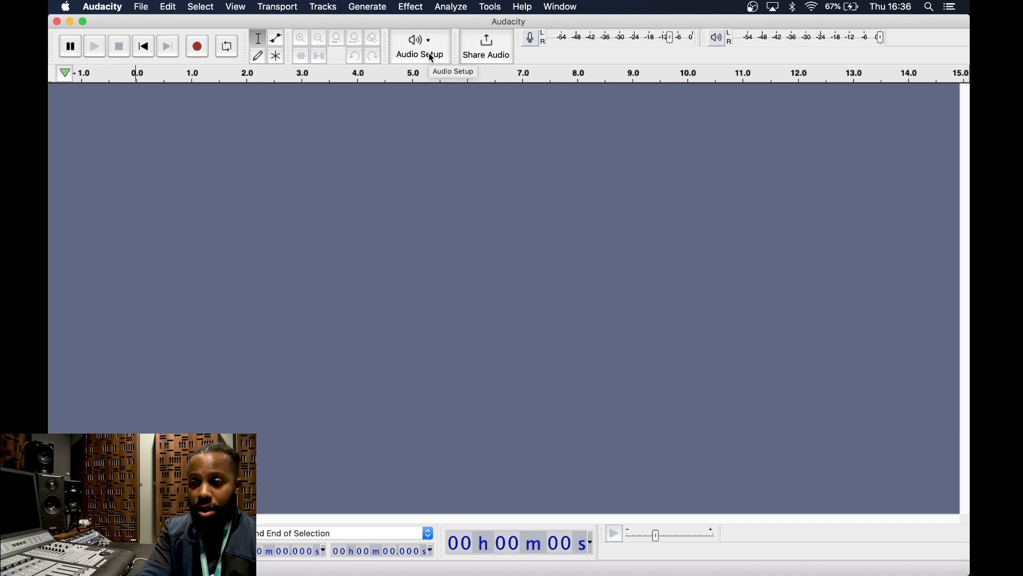
# Look through the available playback devices in the audio setup options.
pyautogui.click(432, 57)
pyautogui.moveTo(462, 98)
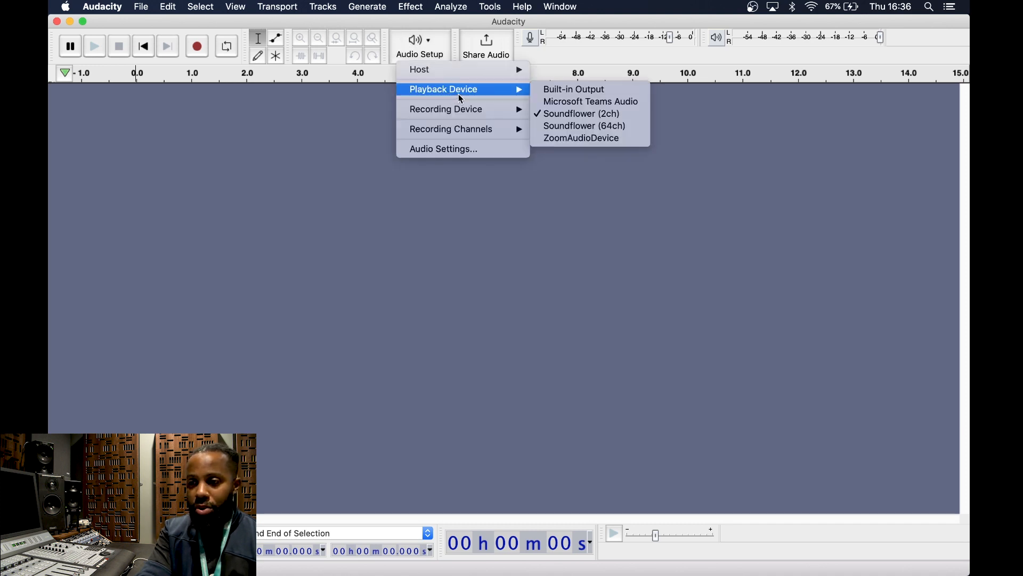
pyautogui.click(293, 175)
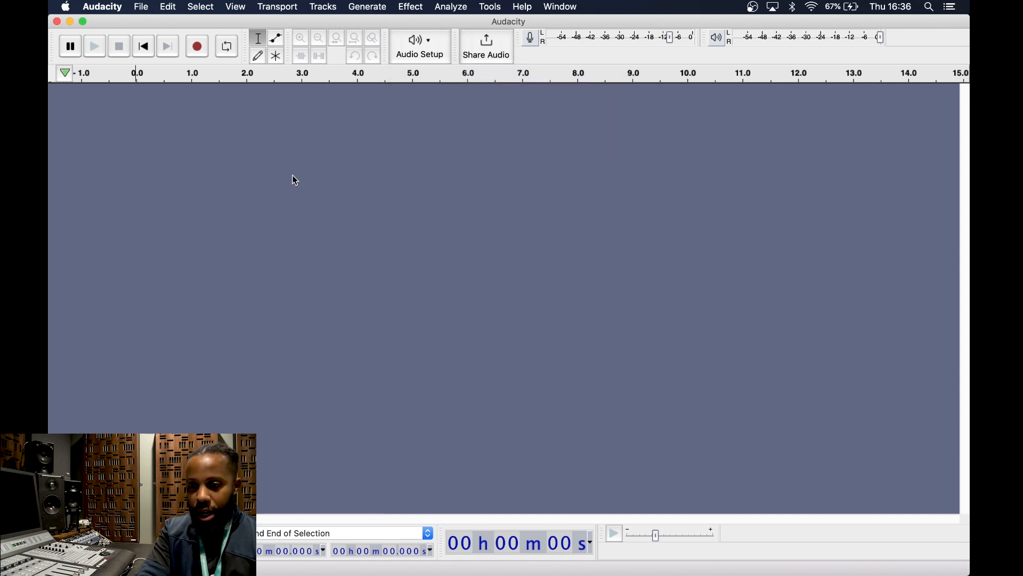
# Import the "Amber Run - 5AM (lyrics)" file from the Audacity Files folder in Finder as a new track.
pyautogui.hotkey('ctrl', 'Up')
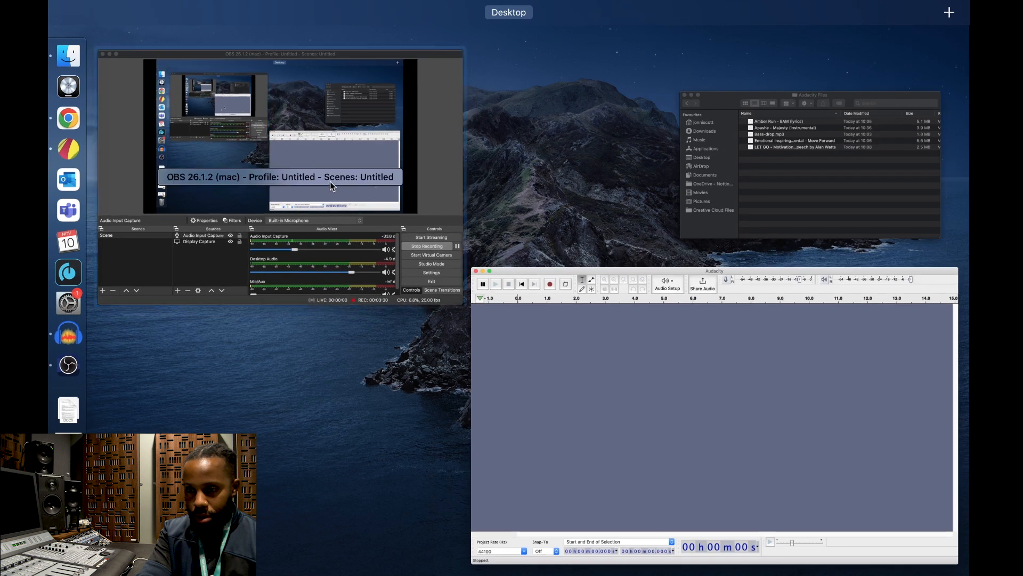
pyautogui.click(882, 184)
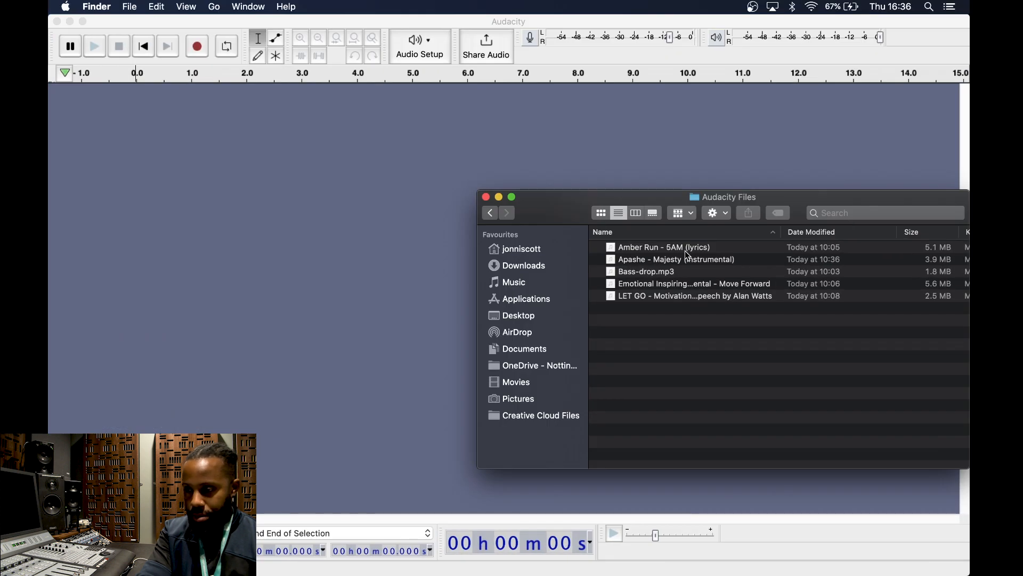
pyautogui.moveTo(691, 248); pyautogui.dragTo(218, 155)
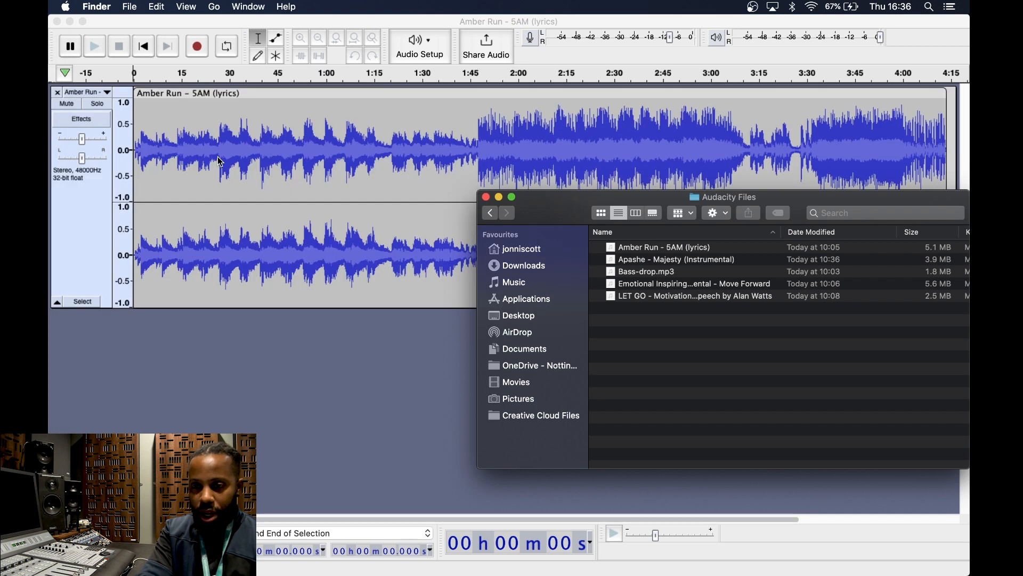
pyautogui.click(207, 356)
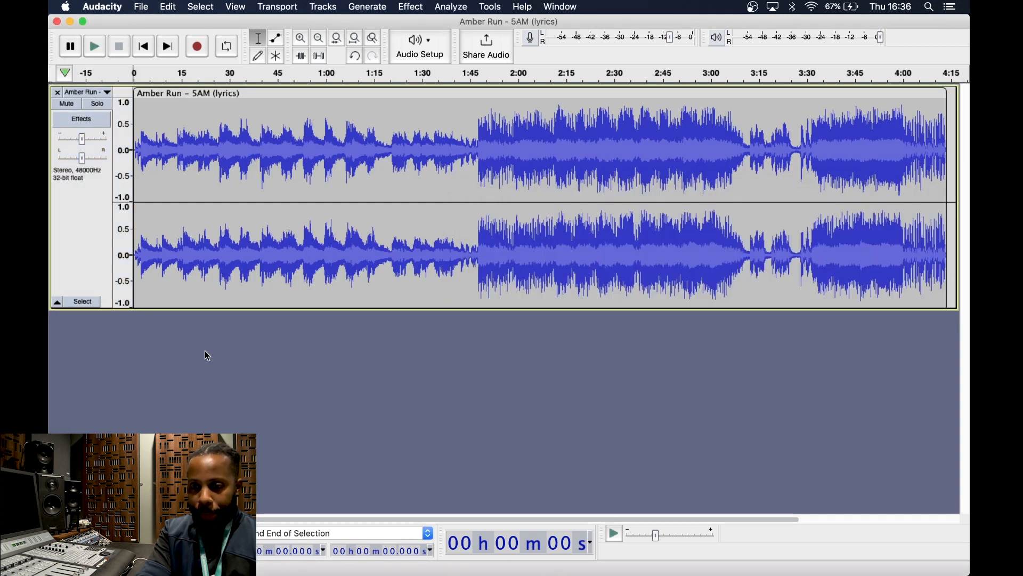
# Play the first few seconds of the imported track, stop playback and inspect its waveform.
pyautogui.press('space')
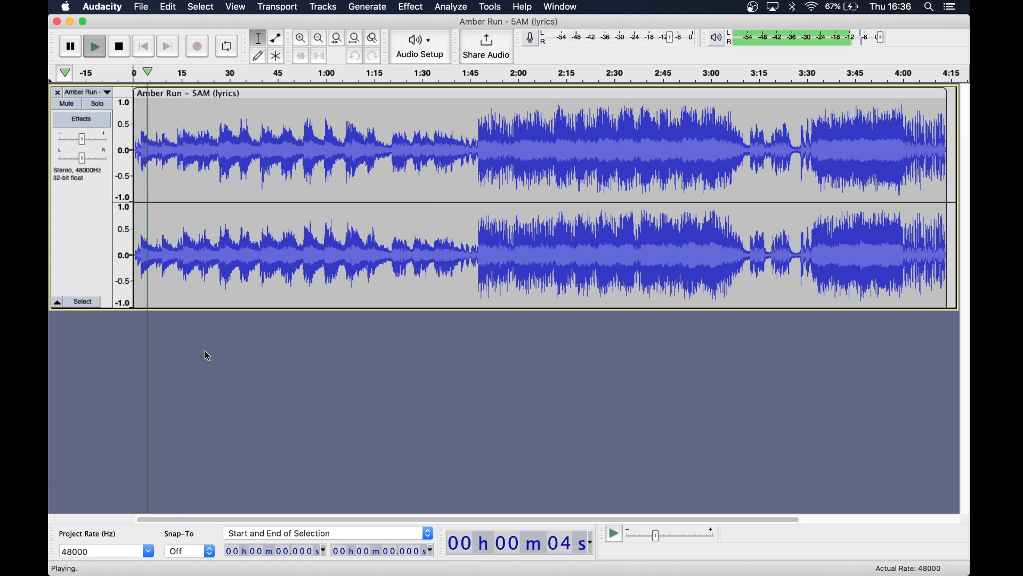
pyautogui.press('space')
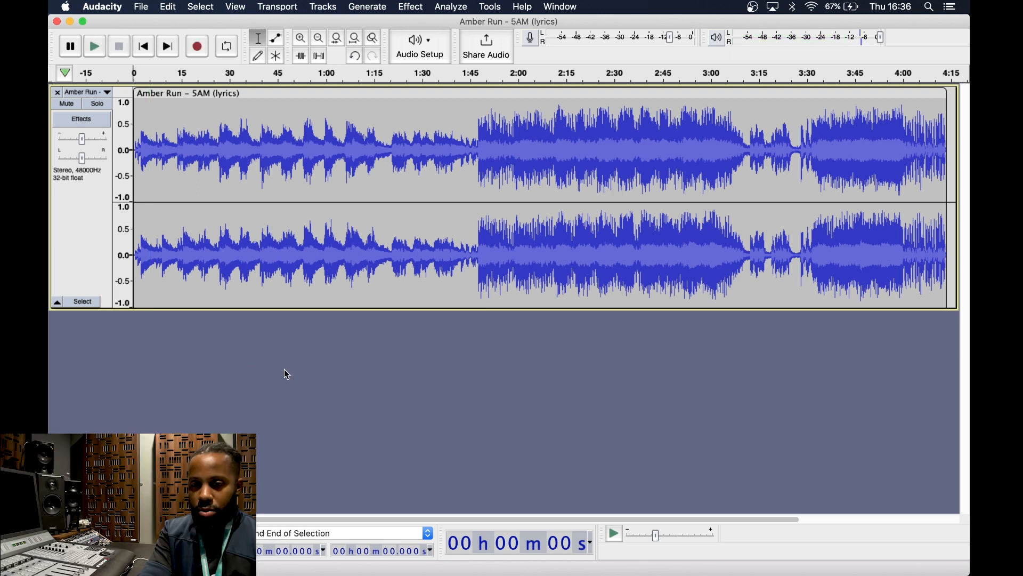
pyautogui.scroll(2, 284, 369)
pyautogui.scroll(-1, 284, 369)
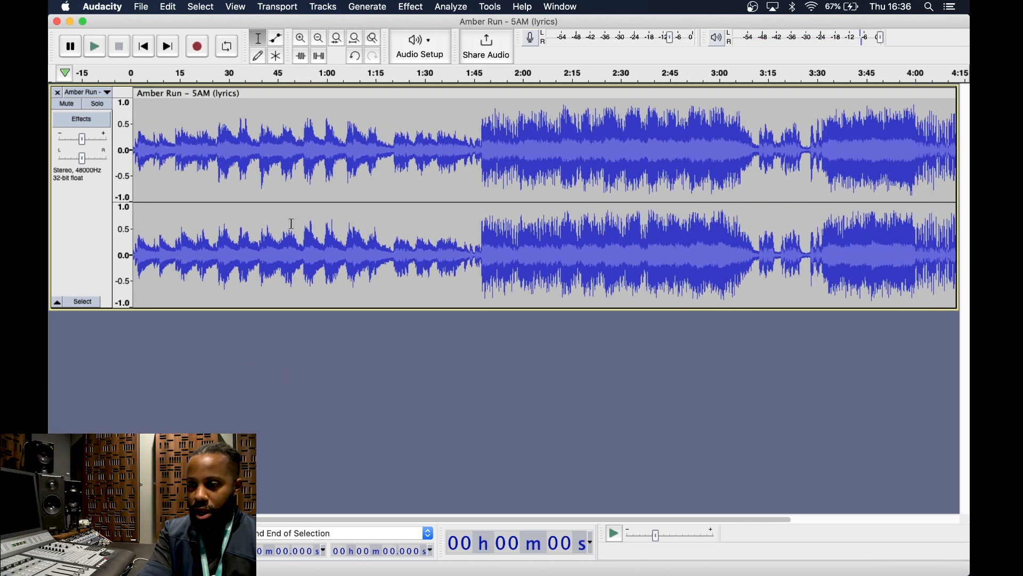
pyautogui.hscroll(-1, 277, 169)
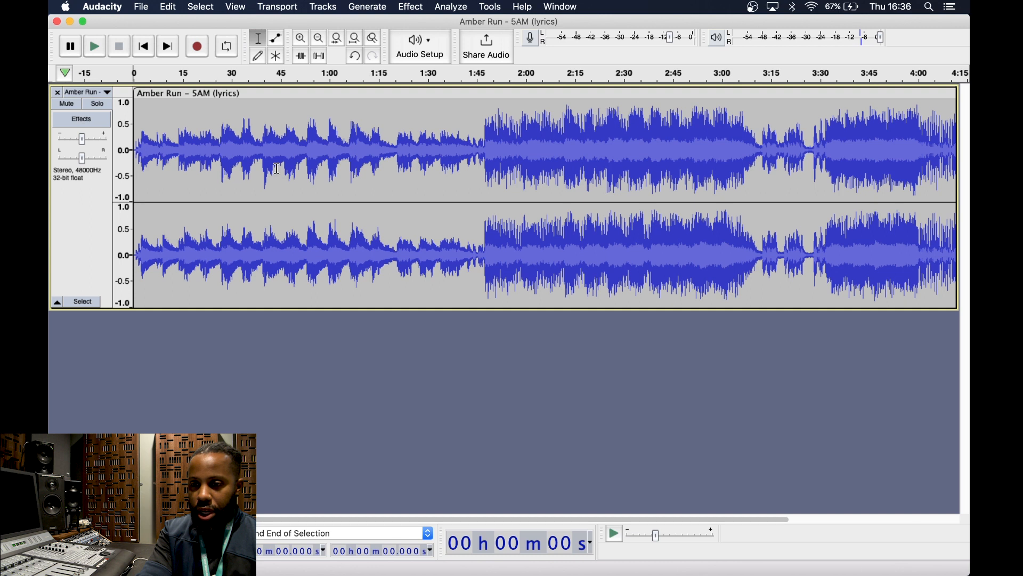
pyautogui.hscroll(5, 277, 168)
pyautogui.hscroll(-5, 277, 168)
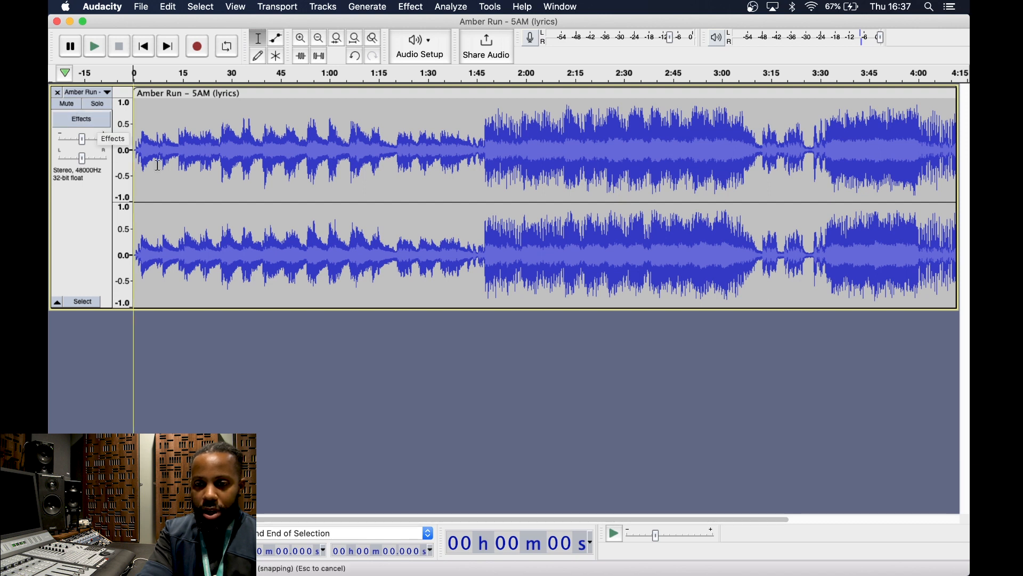
# Examine the track's gain control and the waveform around 1:45 at different levels of detail.
pyautogui.click(83, 141)
pyautogui.moveTo(83, 141)
pyautogui.mouseDown()
pyautogui.moveTo(71, 141)
pyautogui.moveTo(82, 141)
pyautogui.mouseUp()
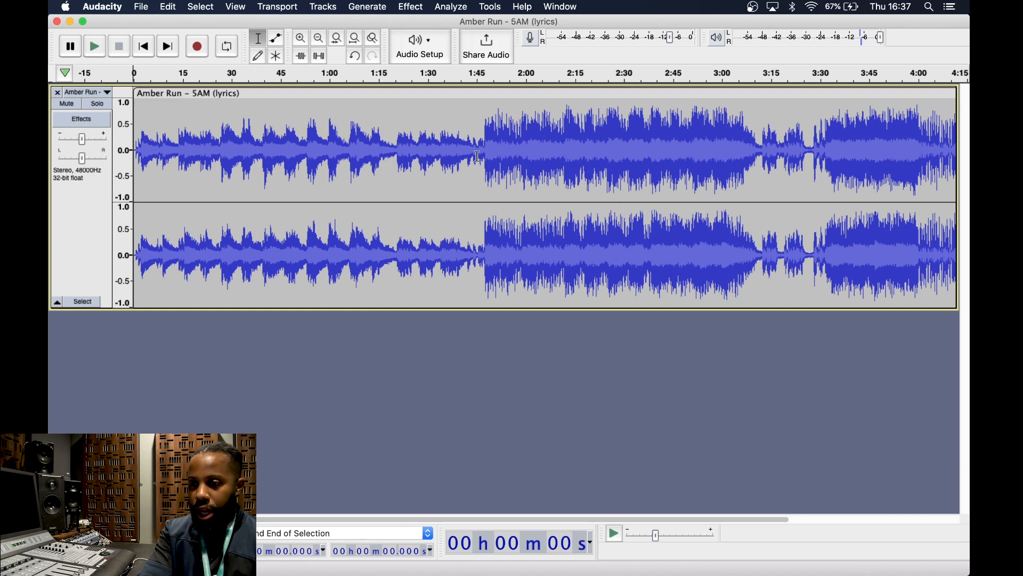
pyautogui.scroll(1, 485, 161)
pyautogui.scroll(3, 485, 161)
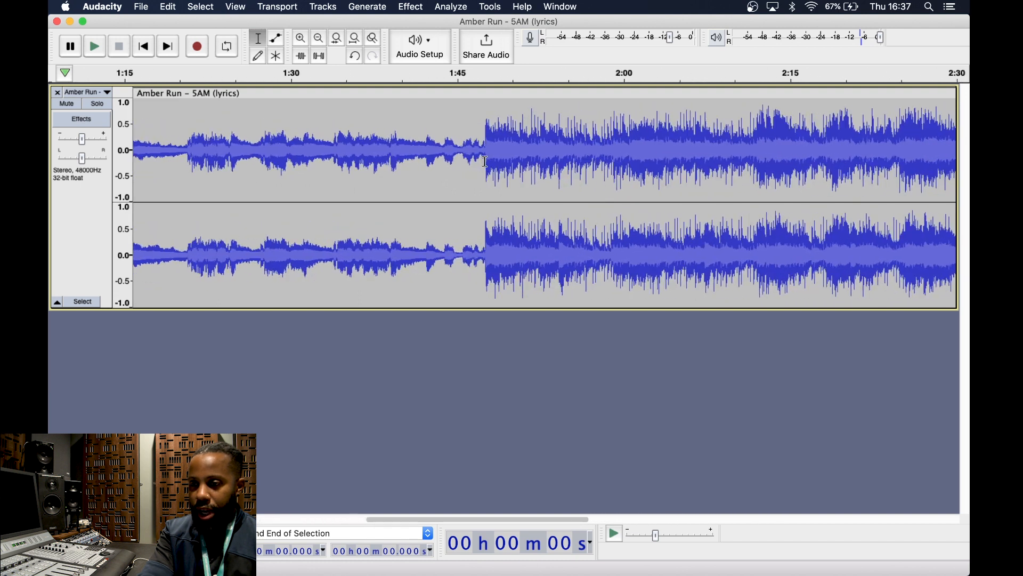
pyautogui.scroll(-4, 485, 161)
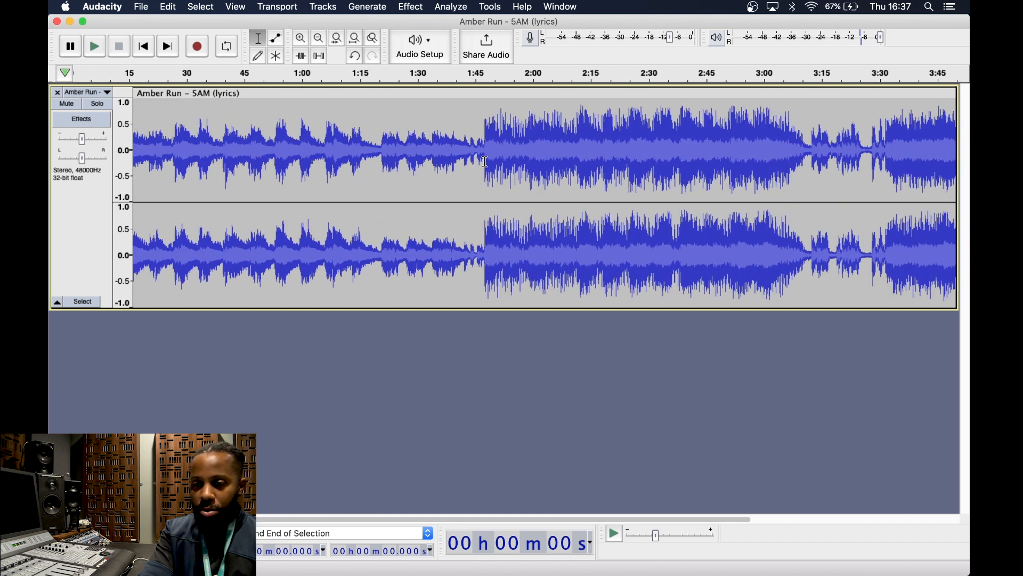
pyautogui.scroll(-1, 316, 191)
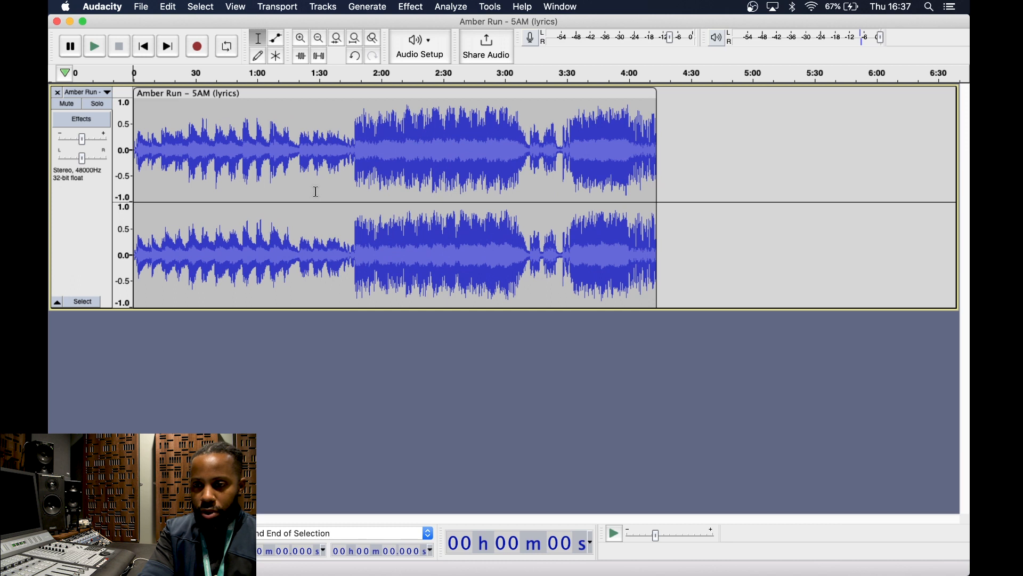
pyautogui.click(301, 38)
pyautogui.click(301, 38)
pyautogui.click(300, 38)
pyautogui.click(314, 40)
pyautogui.click(314, 41)
pyautogui.click(314, 40)
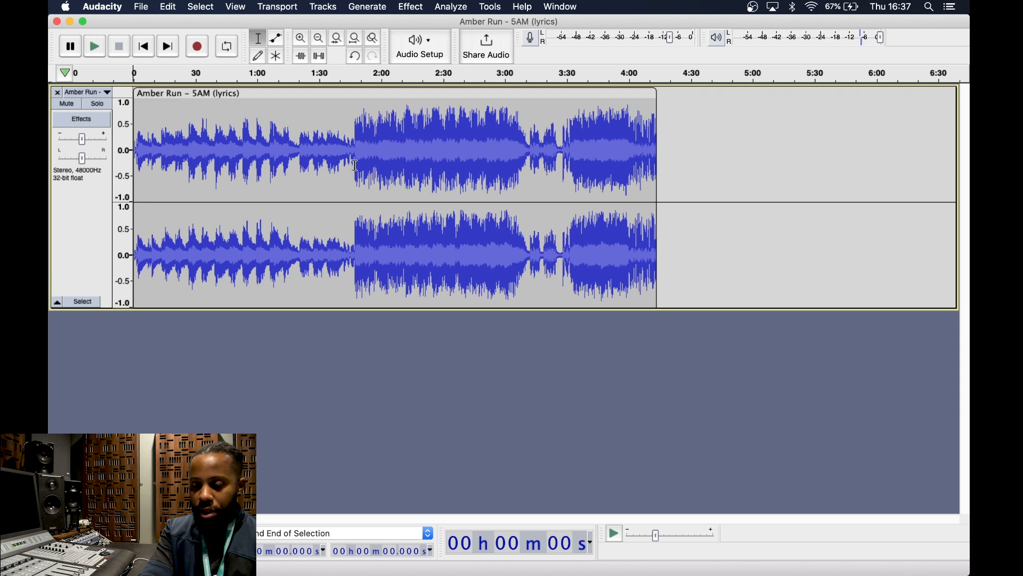
# Split the audio clip at 1 m 47.566 s, where the louder section of the song begins.
pyautogui.scroll(3, 355, 165)
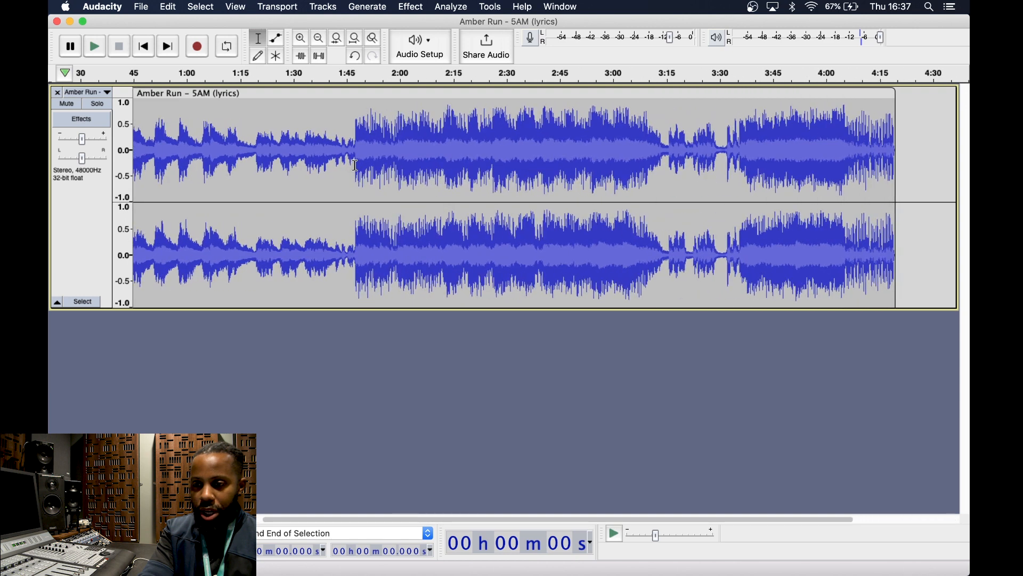
pyautogui.scroll(3, 354, 165)
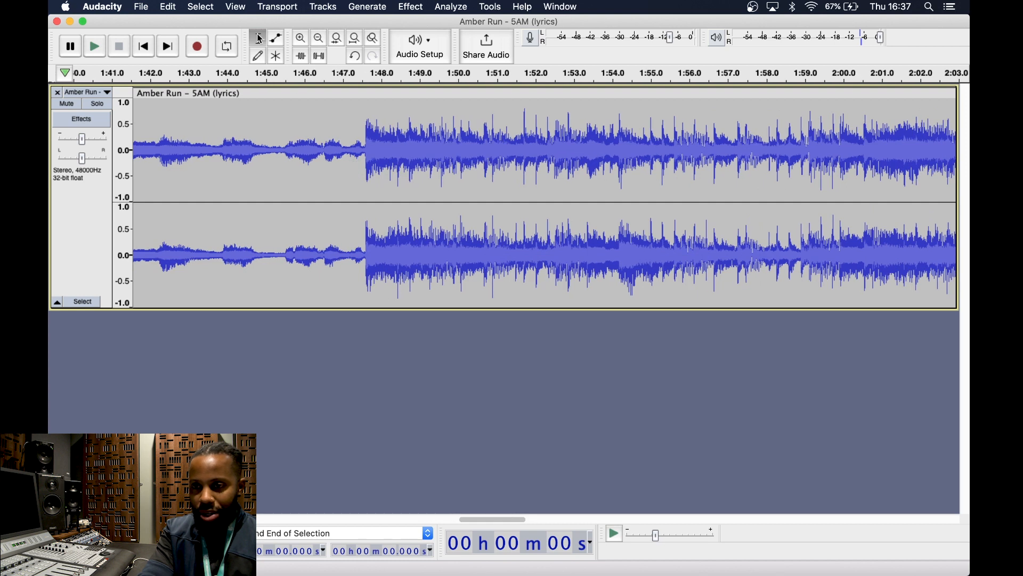
pyautogui.click(365, 155)
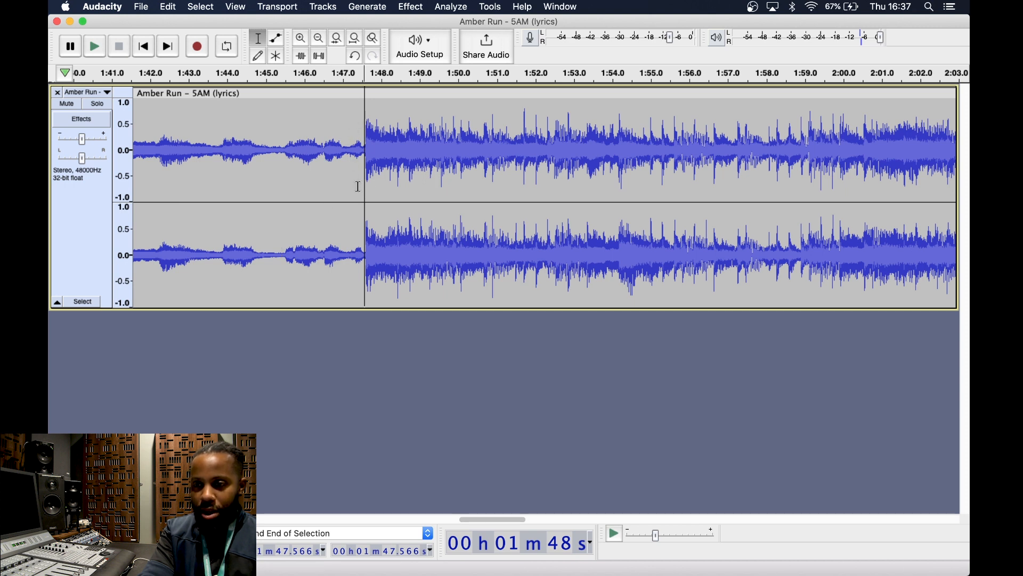
pyautogui.click(169, 7)
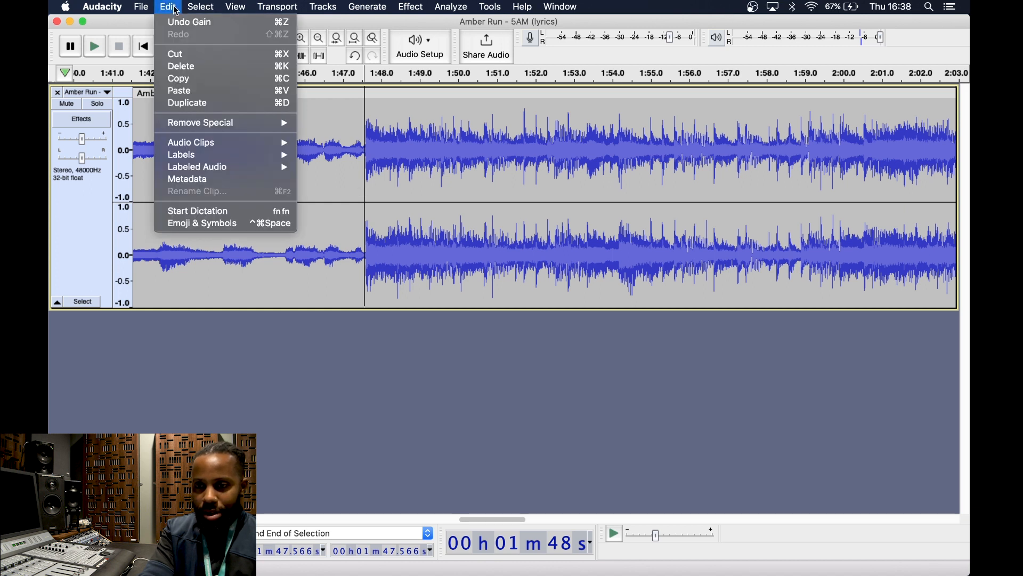
pyautogui.moveTo(183, 141)
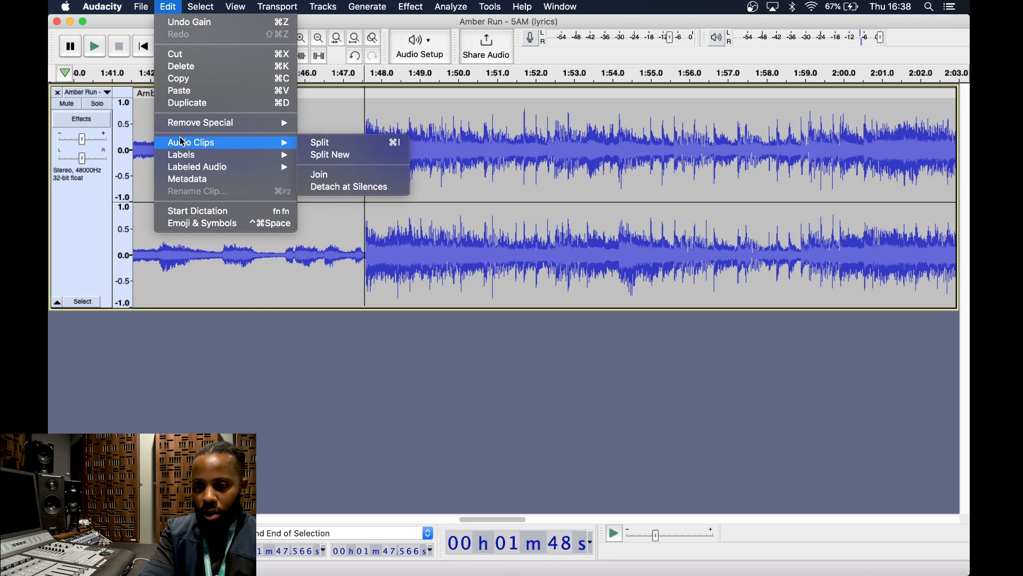
pyautogui.click(340, 148)
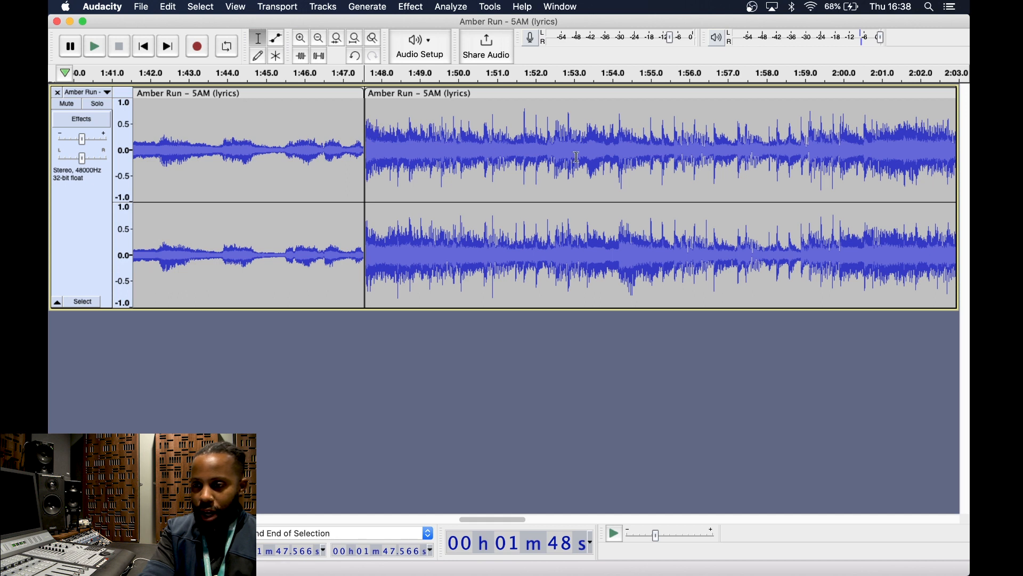
# Delete the whole clip that follows the split point.
pyautogui.doubleClick(421, 125)
pyautogui.scroll(-5, 420, 124)
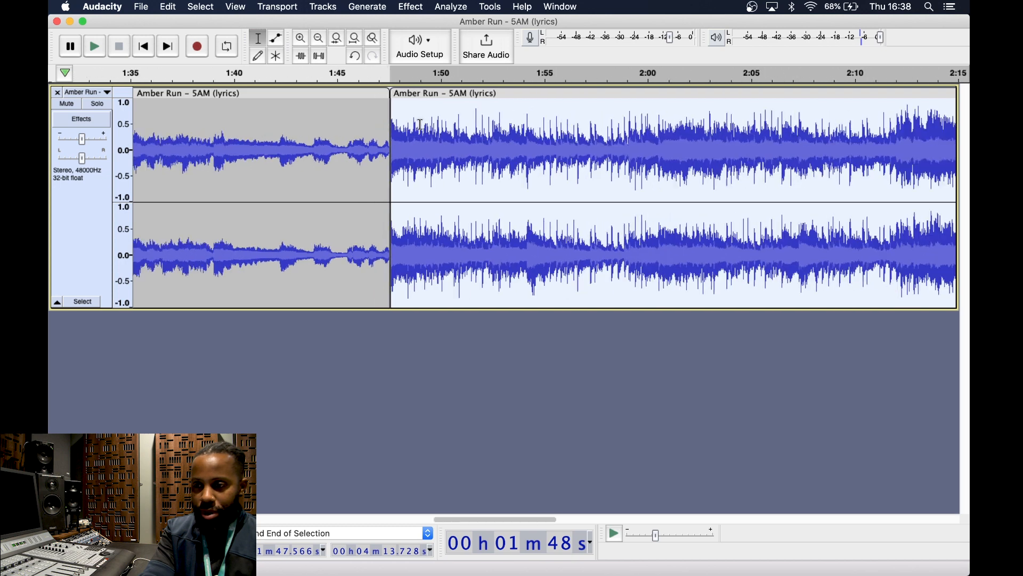
pyautogui.scroll(-3, 420, 124)
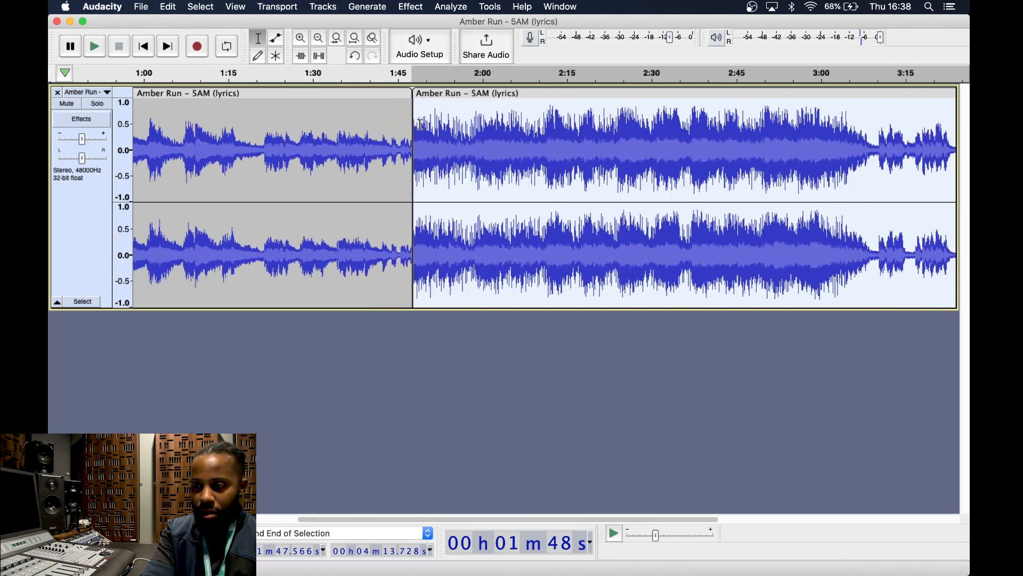
pyautogui.scroll(-3, 421, 124)
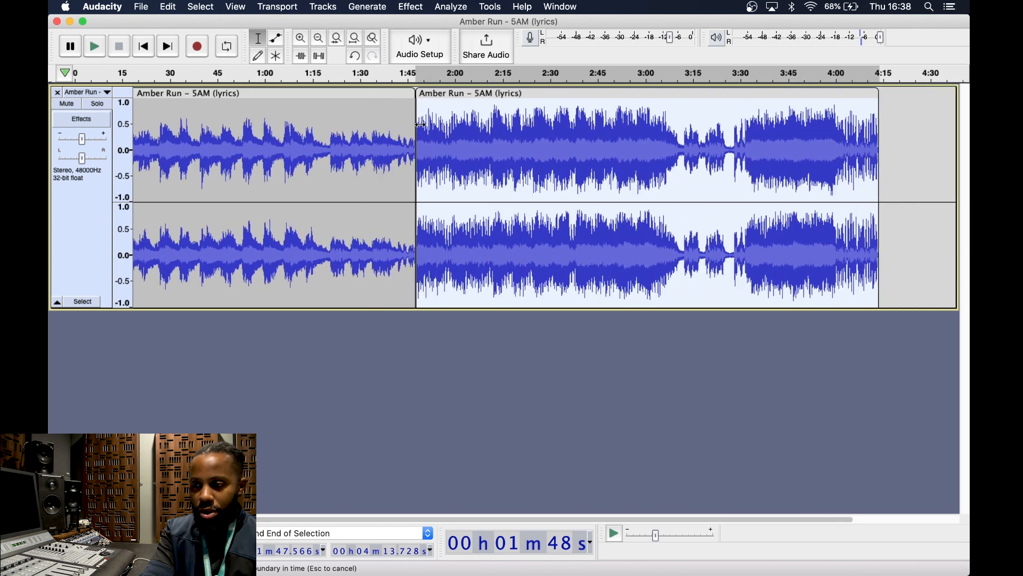
pyautogui.press('Delete')
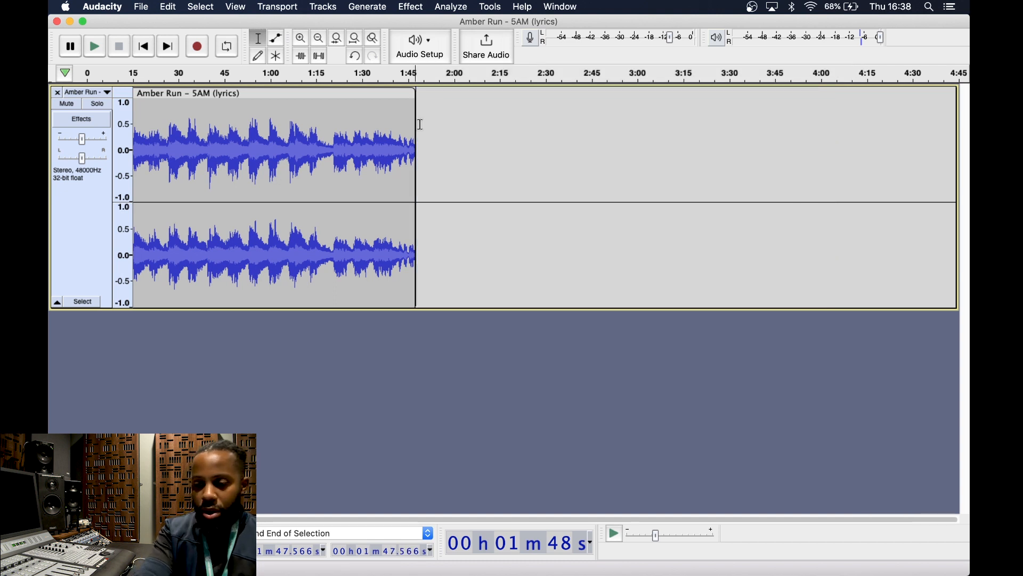
# Undo the deletion of the second clip, delete it once more and undo that as well.
pyautogui.press('super+z')
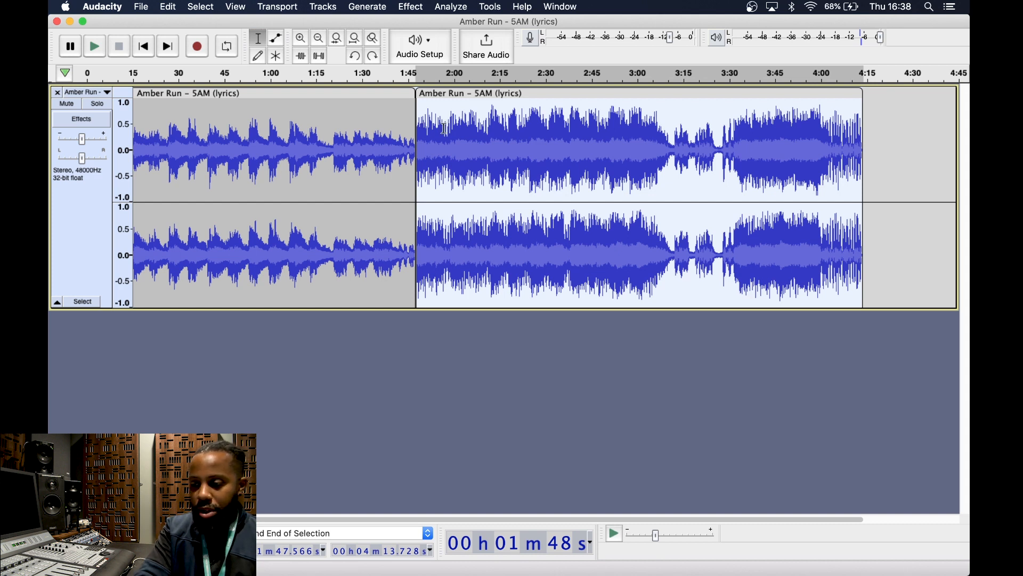
pyautogui.press('Delete')
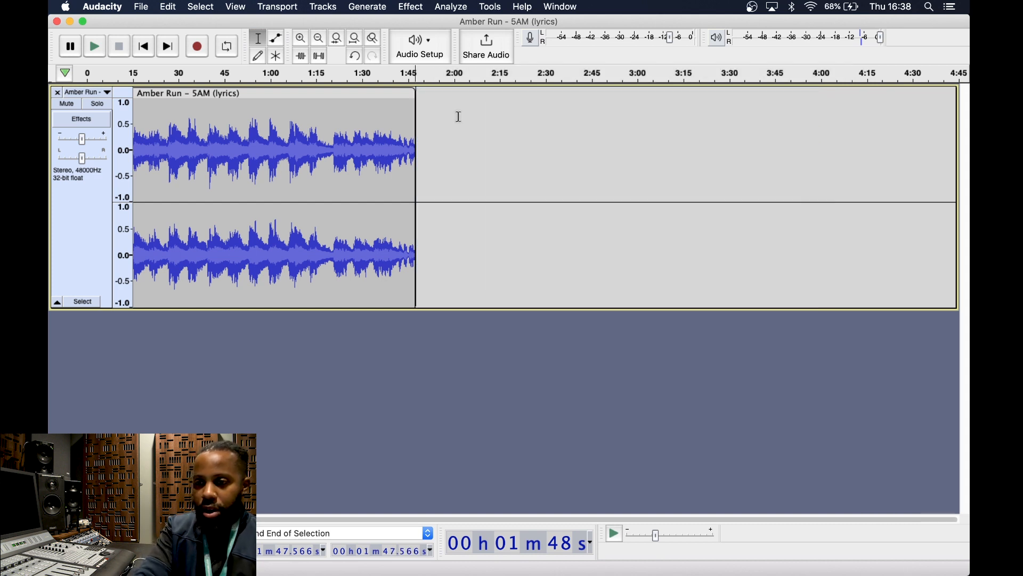
pyautogui.click(355, 56)
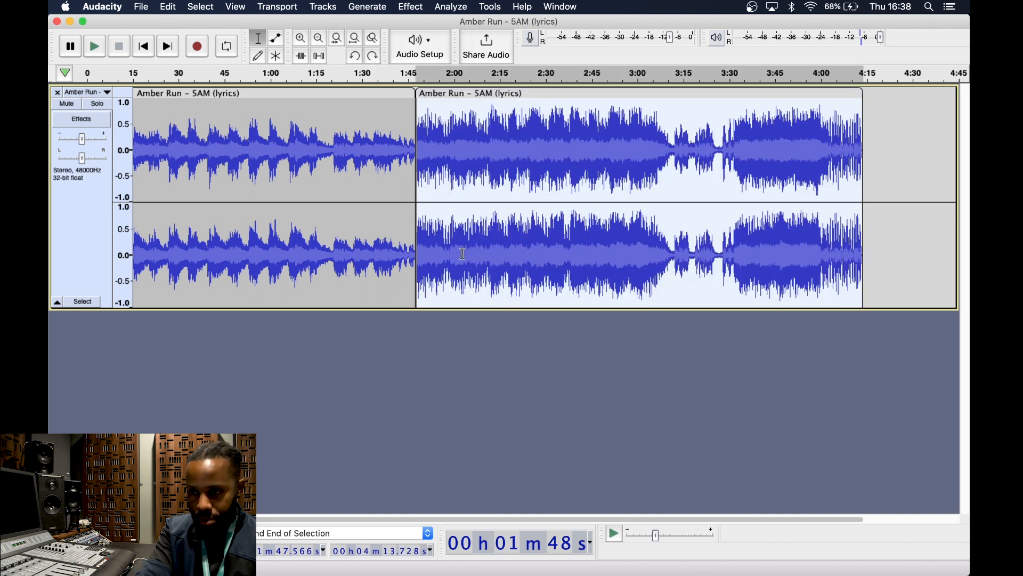
# Lower the second clip's volume to near silence with the Envelope tool, and return to the Selection tool.
pyautogui.scroll(2, 462, 253)
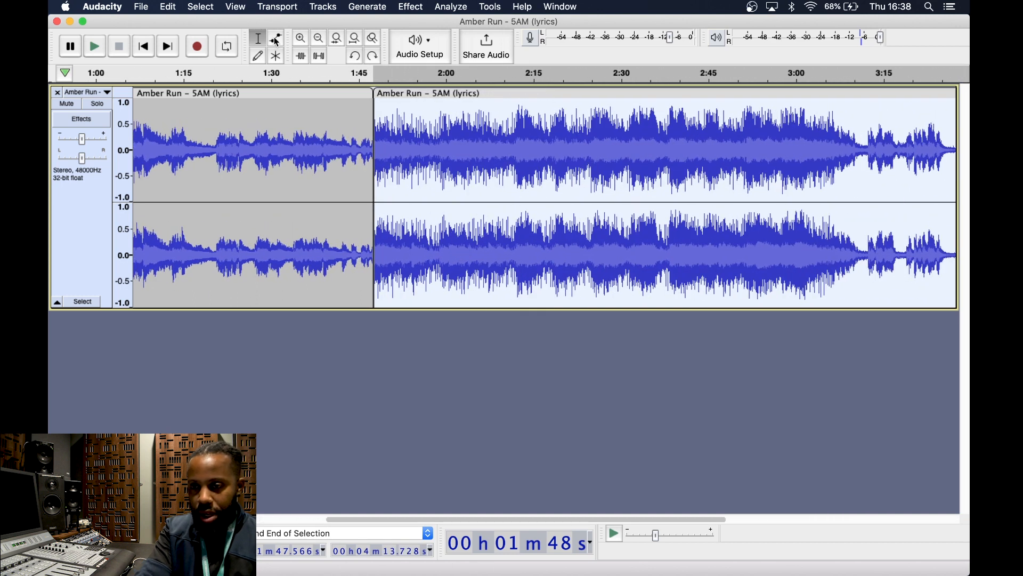
pyautogui.click(276, 40)
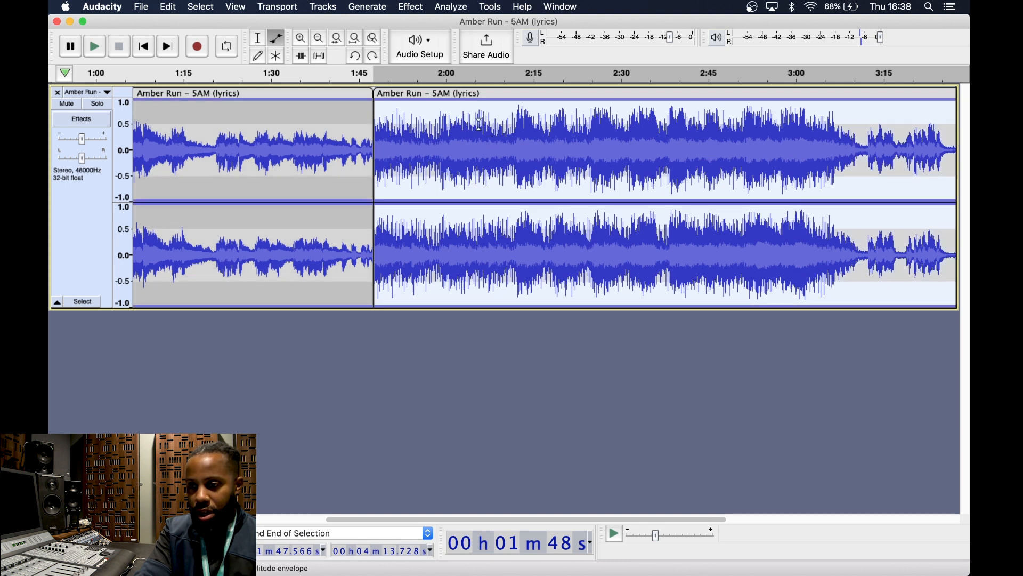
pyautogui.moveTo(503, 147)
pyautogui.mouseDown()
pyautogui.moveTo(501, 131)
pyautogui.moveTo(504, 154)
pyautogui.mouseUp()
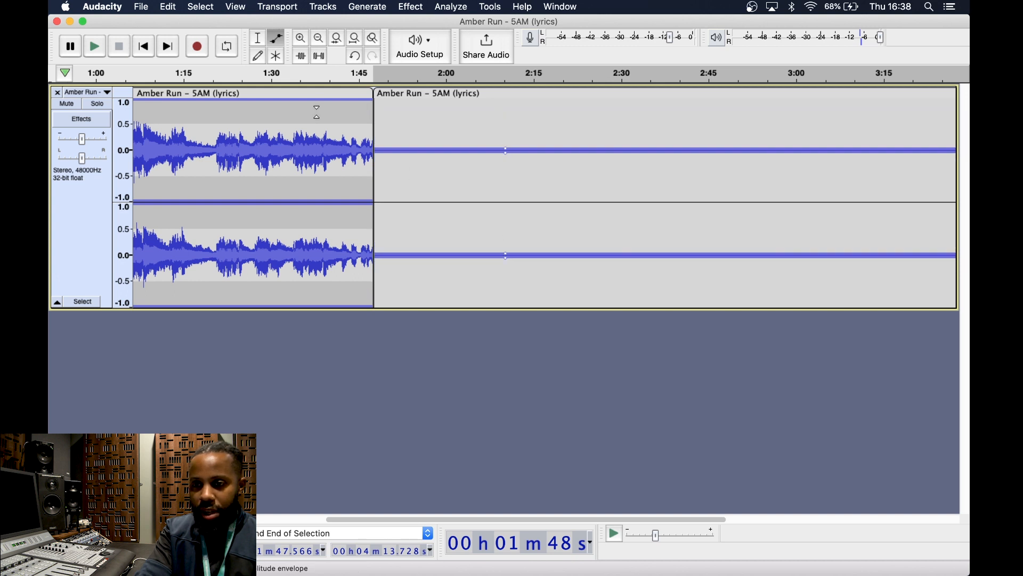
pyautogui.click(260, 39)
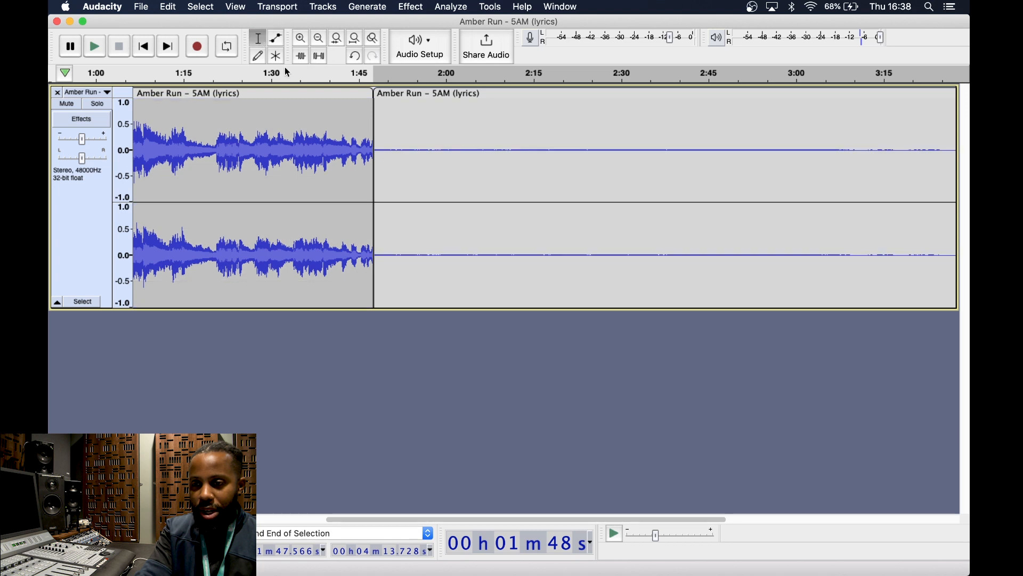
pyautogui.scroll(-1, 413, 356)
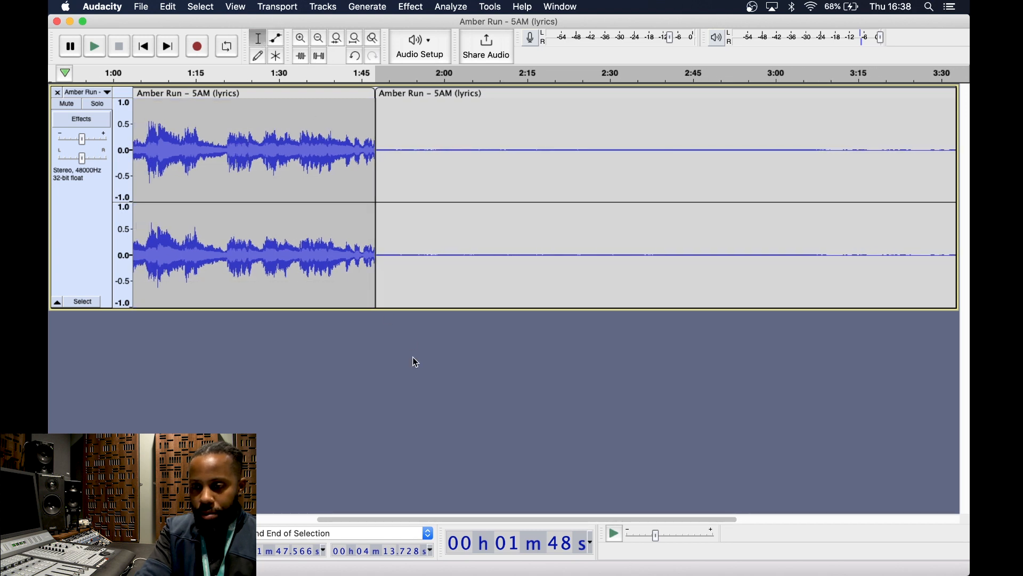
pyautogui.scroll(3, 412, 357)
pyautogui.scroll(-5, 412, 356)
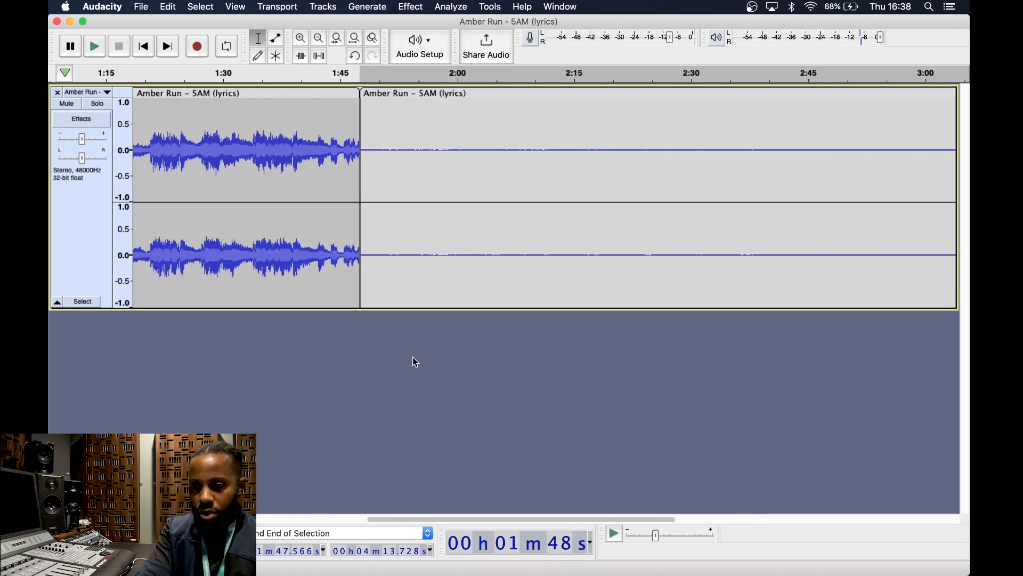
# Import "Apashe - Majesty (Instrumental)" from the Audacity Files folder as a second track below the Amber Run song.
pyautogui.scroll(-1, 413, 357)
pyautogui.hotkey('ctrl', 'Up')
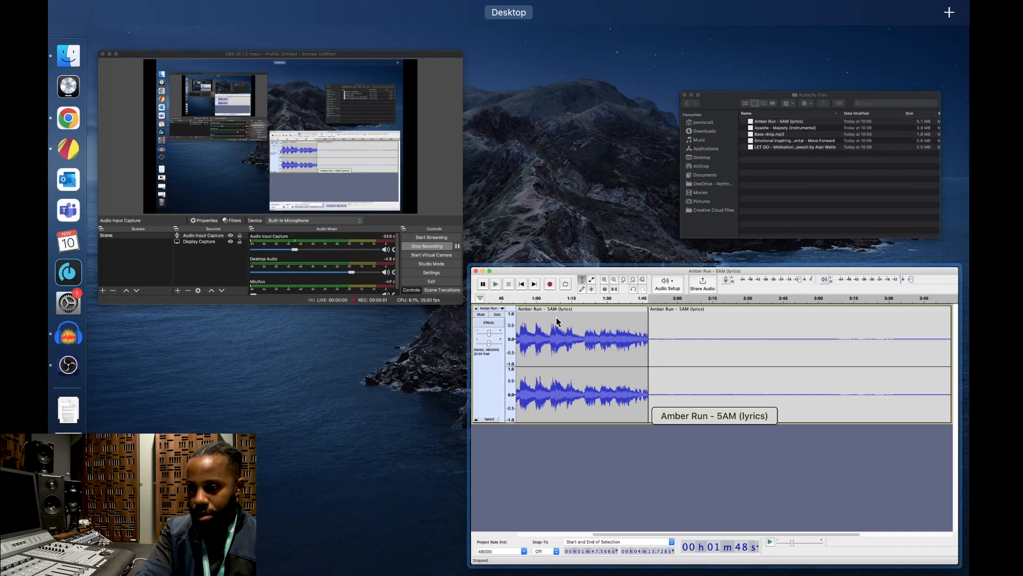
pyautogui.click(792, 174)
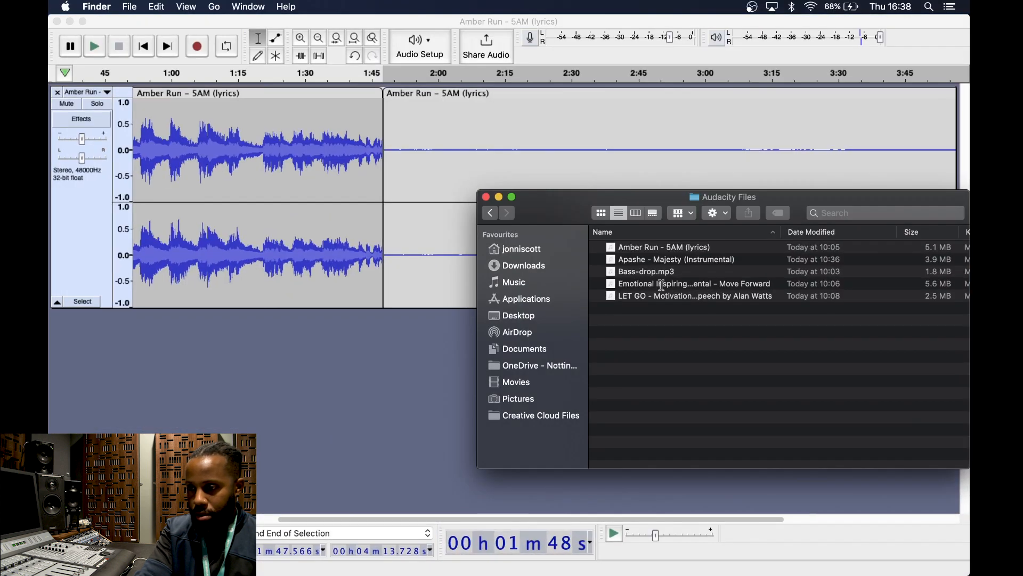
pyautogui.click(684, 259)
pyautogui.moveTo(612, 260); pyautogui.dragTo(356, 383)
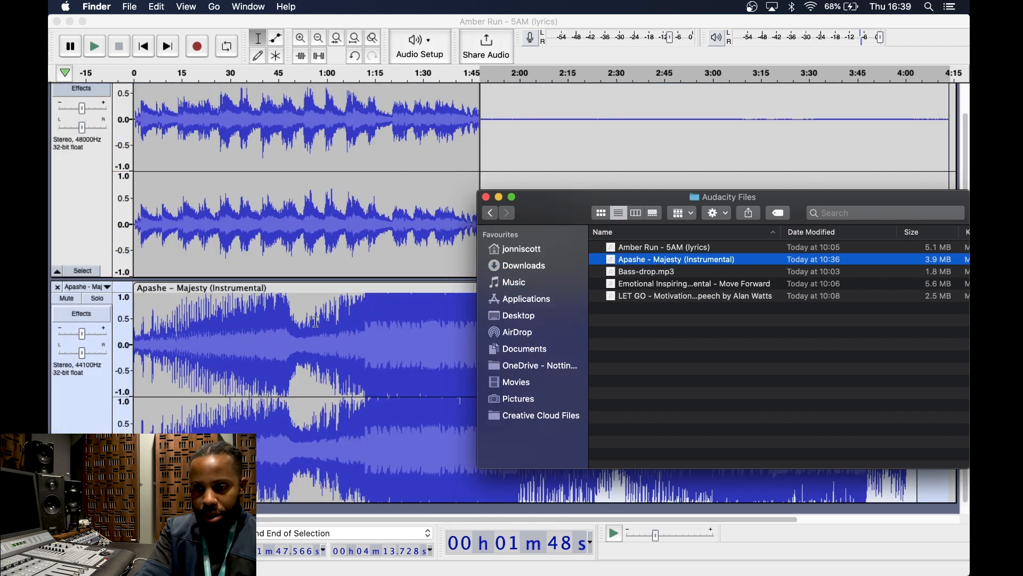
# Move the Majesty clip along its track so it starts at the Amber Run split point, 1 m 47.566 s.
pyautogui.click(336, 288)
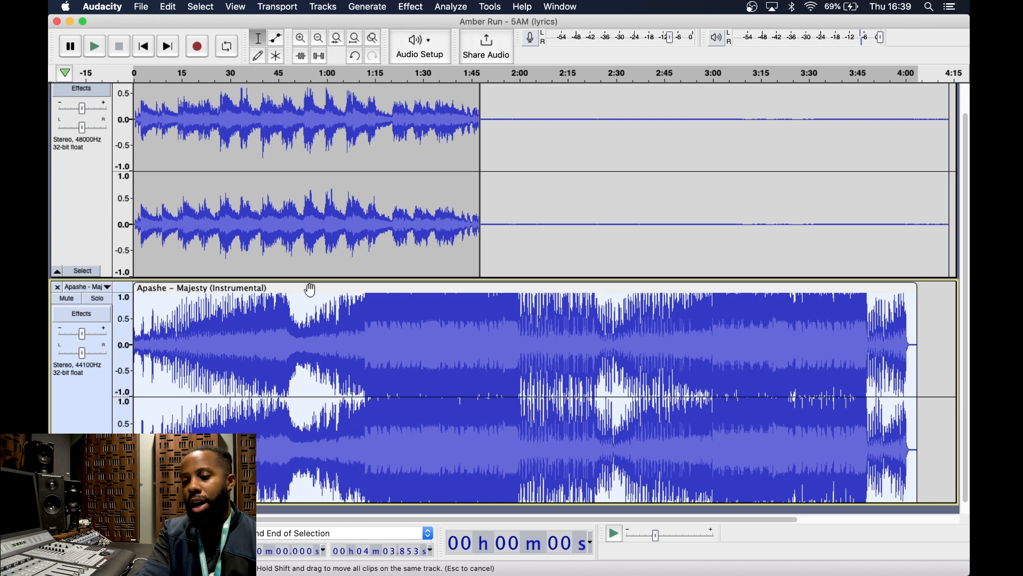
pyautogui.moveTo(311, 290); pyautogui.dragTo(554, 296)
pyautogui.moveTo(454, 286); pyautogui.dragTo(510, 287)
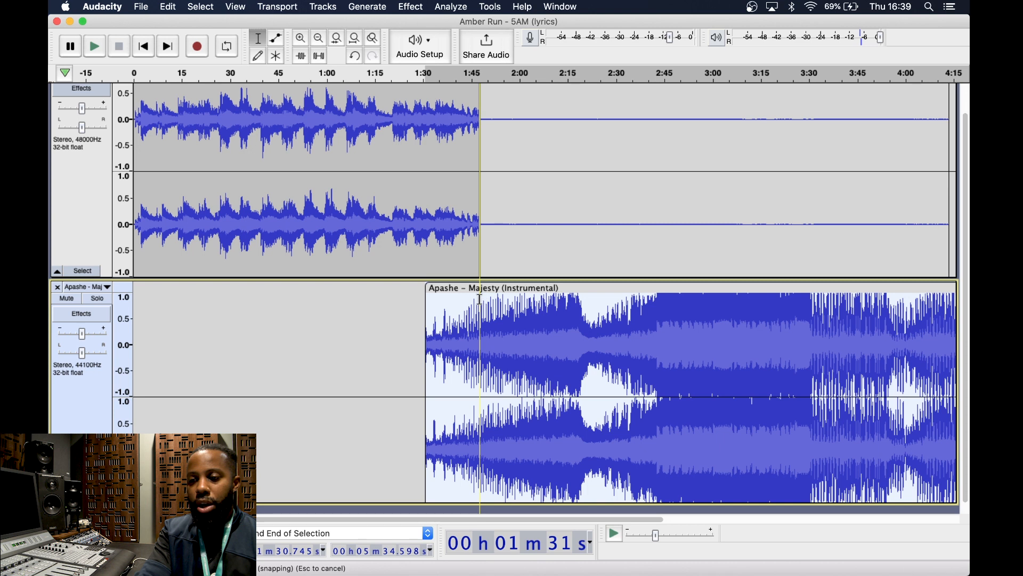
pyautogui.scroll(3, 480, 299)
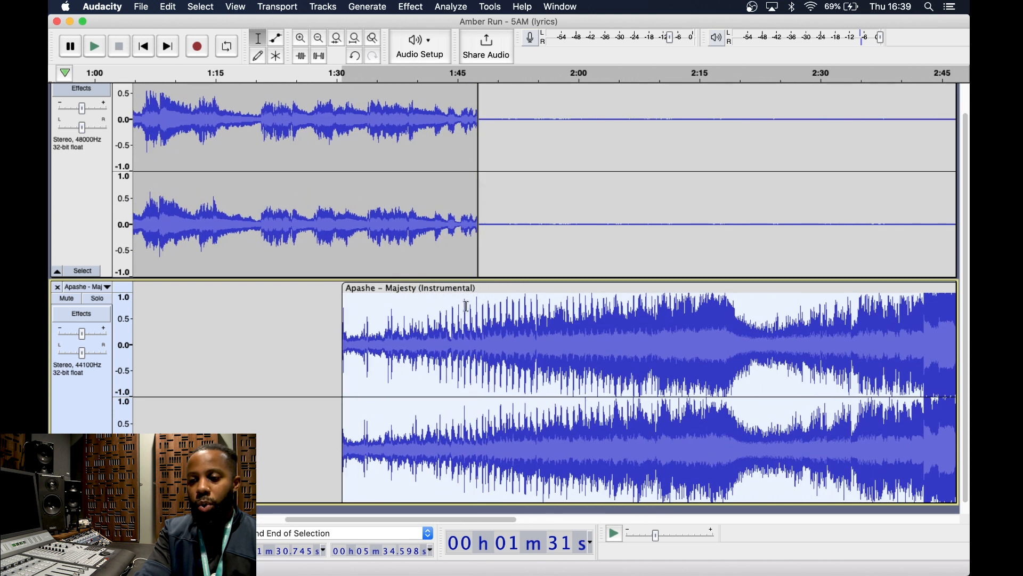
pyautogui.scroll(2, 431, 344)
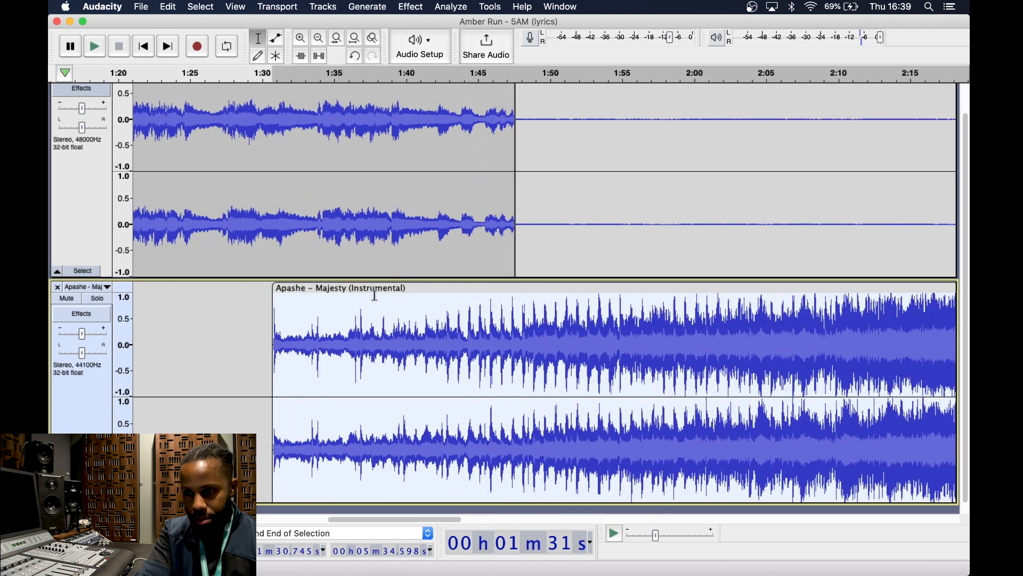
pyautogui.moveTo(375, 289); pyautogui.dragTo(608, 286)
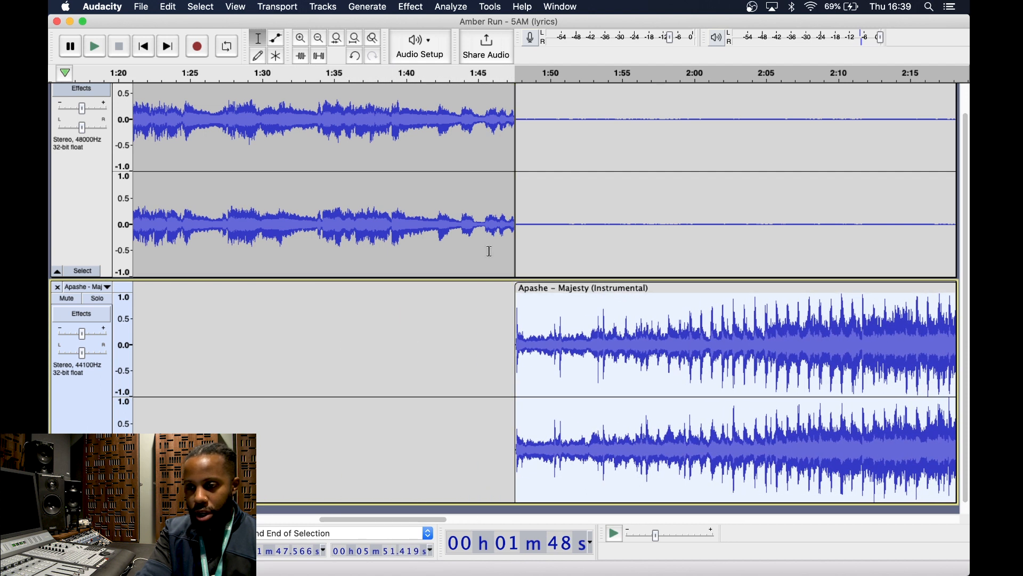
# Play the end of the first Amber Run clip, from 1 m 33.753 s and from 1 m 45.637 s, to hear the transition into Majesty.
pyautogui.click(315, 237)
pyautogui.scroll(1, 315, 237)
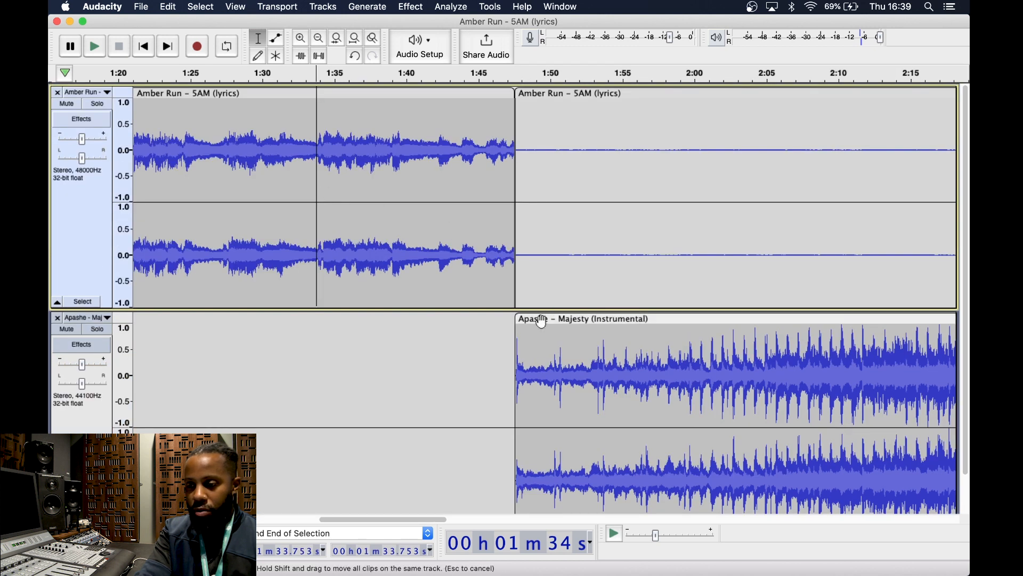
pyautogui.press('space')
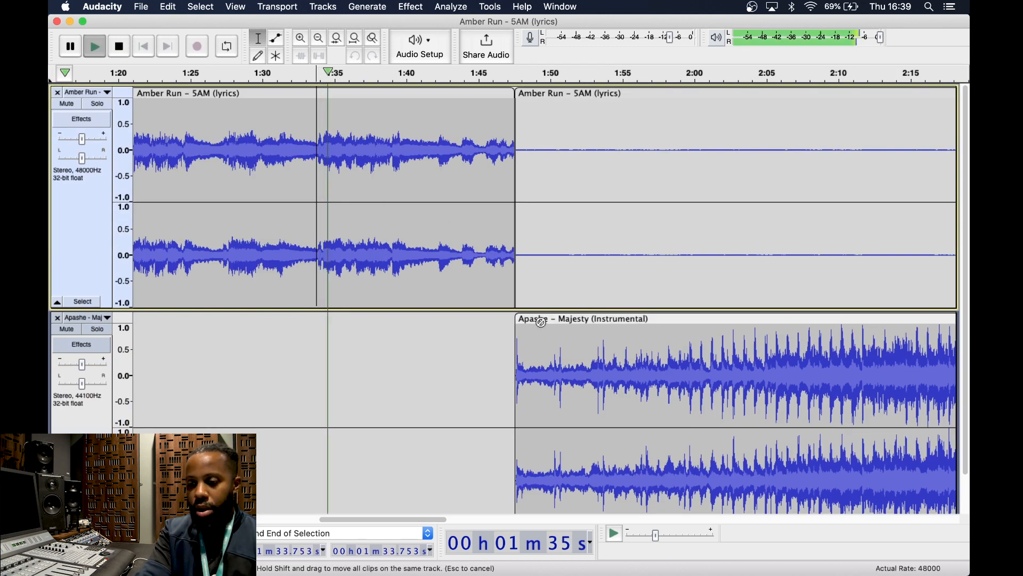
pyautogui.press('space')
pyautogui.click(488, 163)
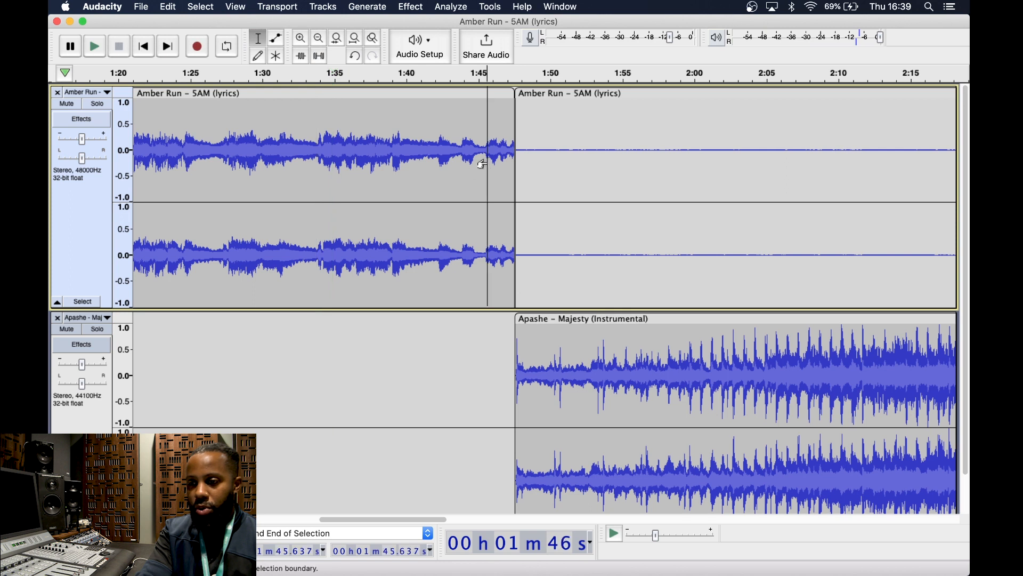
pyautogui.press('space')
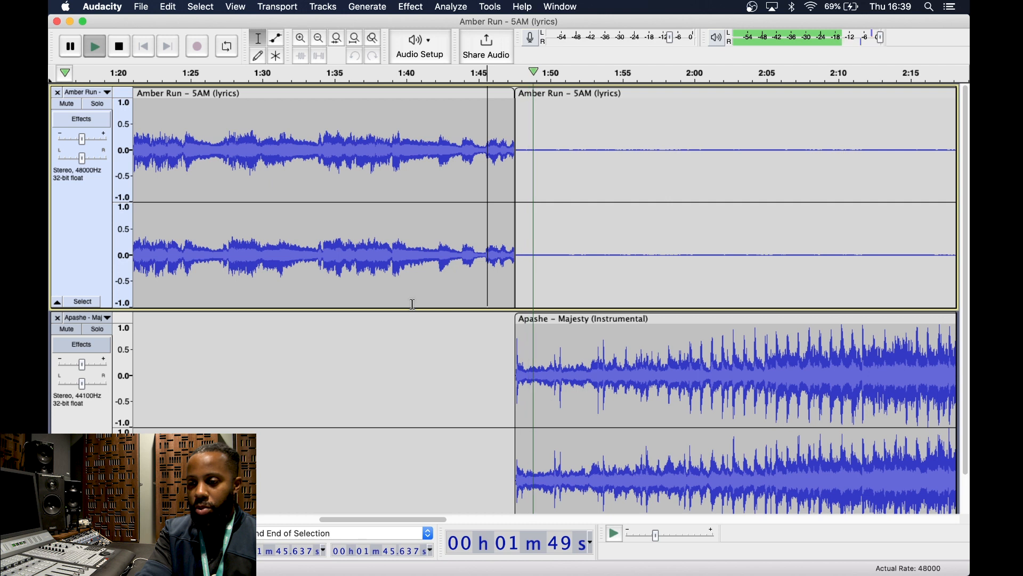
pyautogui.press('space')
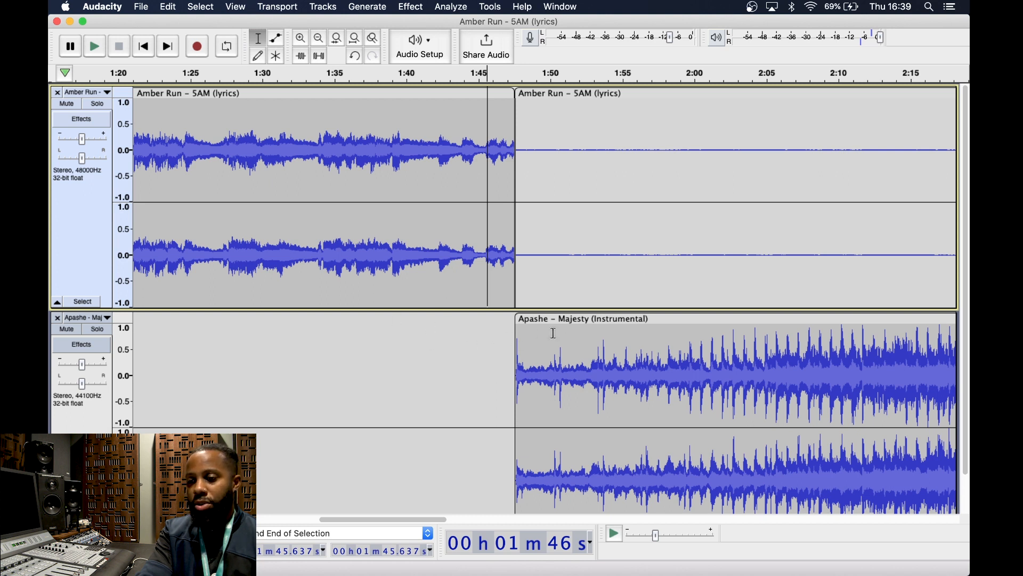
# Shift the Majesty clip earlier to start at 1 m 44.233 s, and apply Fade Out to the overlapped end of the first Amber Run clip.
pyautogui.moveTo(587, 321); pyautogui.dragTo(538, 317)
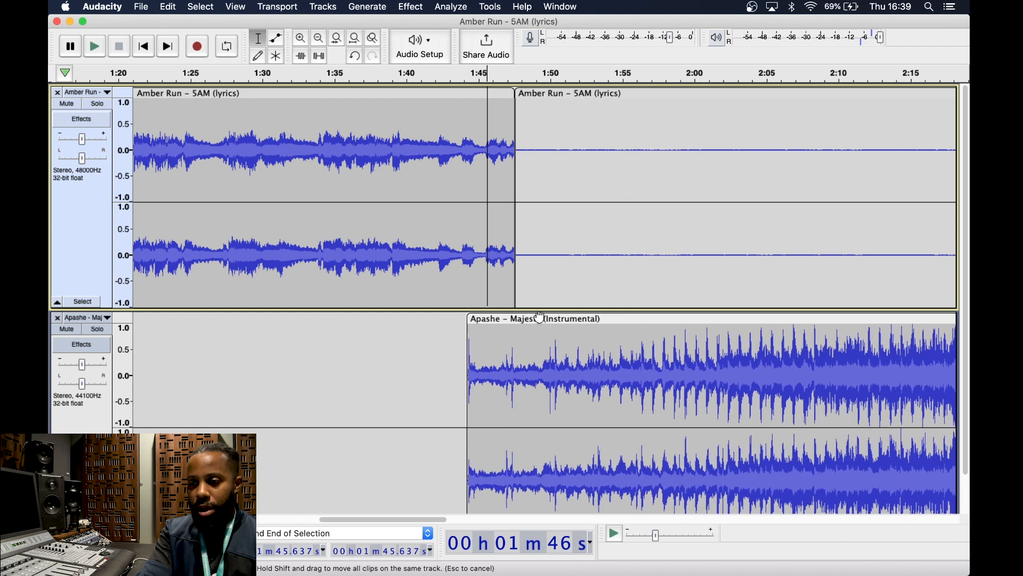
pyautogui.scroll(-1, 539, 316)
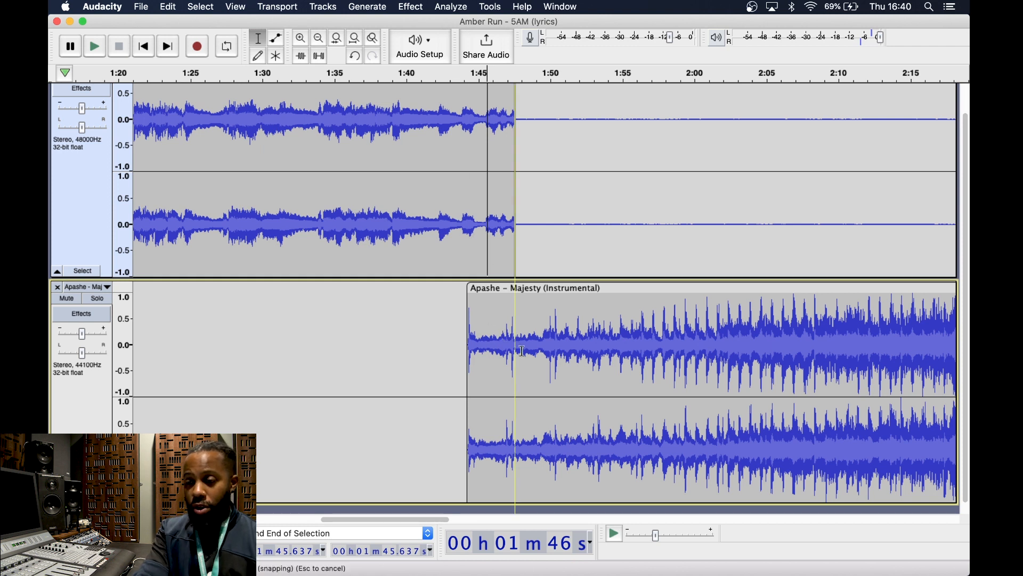
pyautogui.moveTo(469, 248); pyautogui.dragTo(515, 249)
pyautogui.click(414, 4)
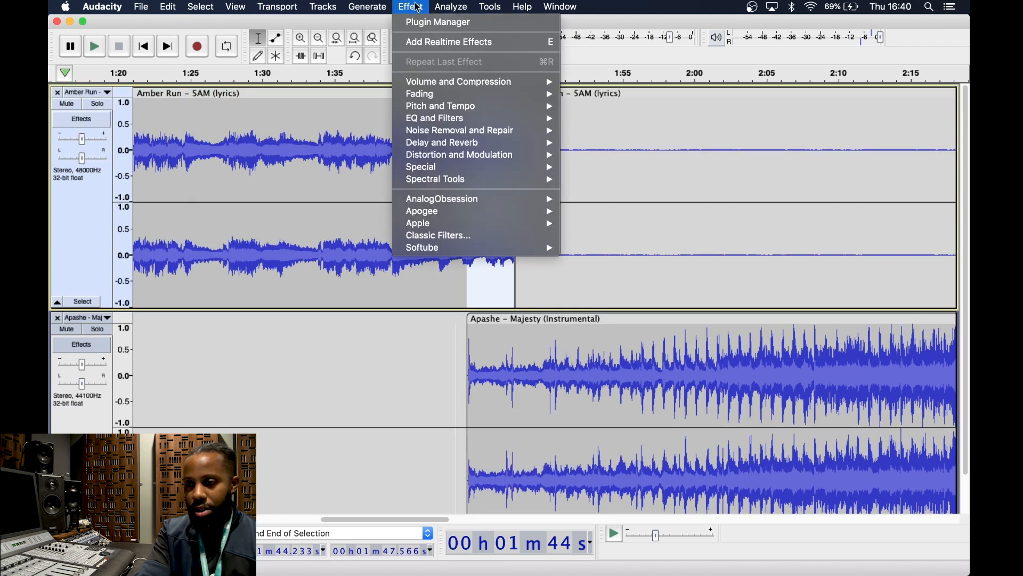
pyautogui.moveTo(461, 98)
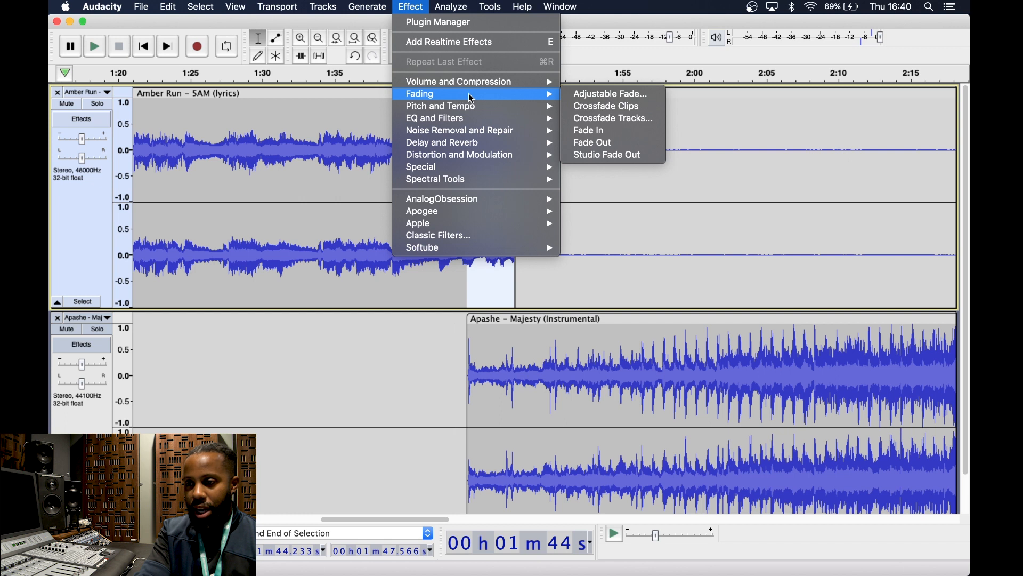
pyautogui.click(621, 142)
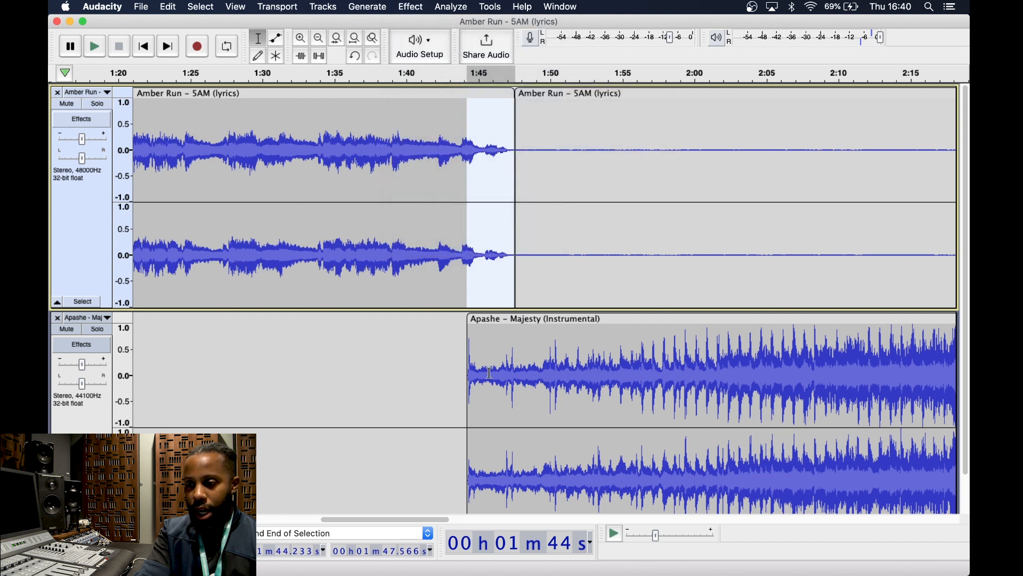
# Apply Fade In to the start of the Majesty clip, from 1 m 44.233 s to 1 m 47.566 s.
pyautogui.moveTo(513, 354); pyautogui.dragTo(468, 351)
pyautogui.scroll(-1, 479, 348)
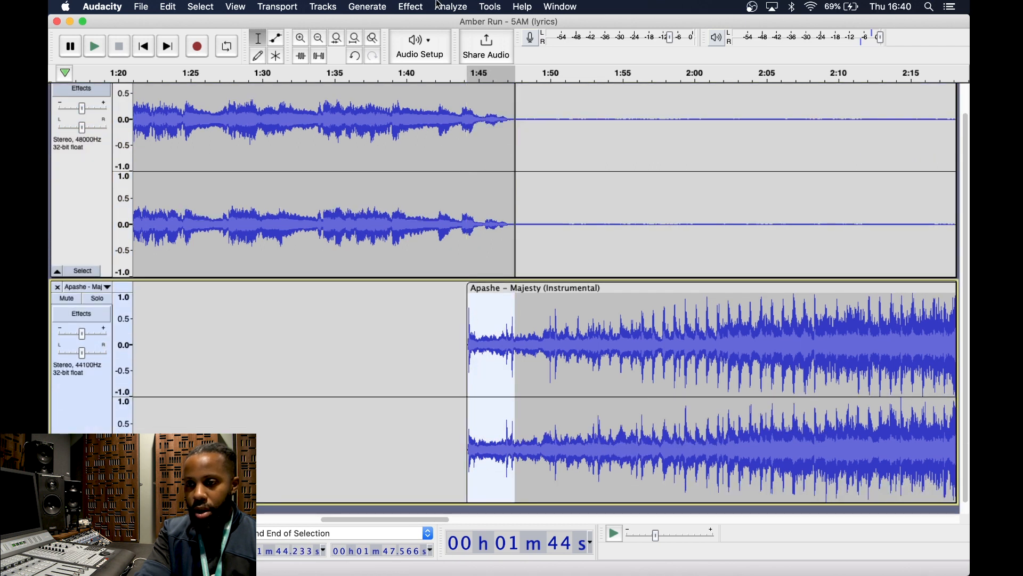
pyautogui.click(414, 6)
pyautogui.moveTo(501, 102)
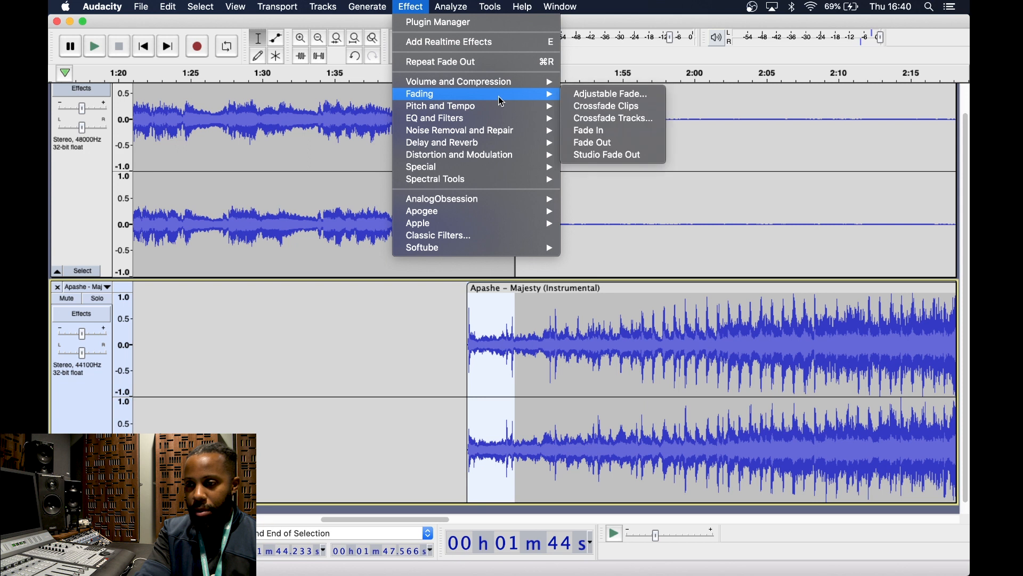
pyautogui.click(631, 137)
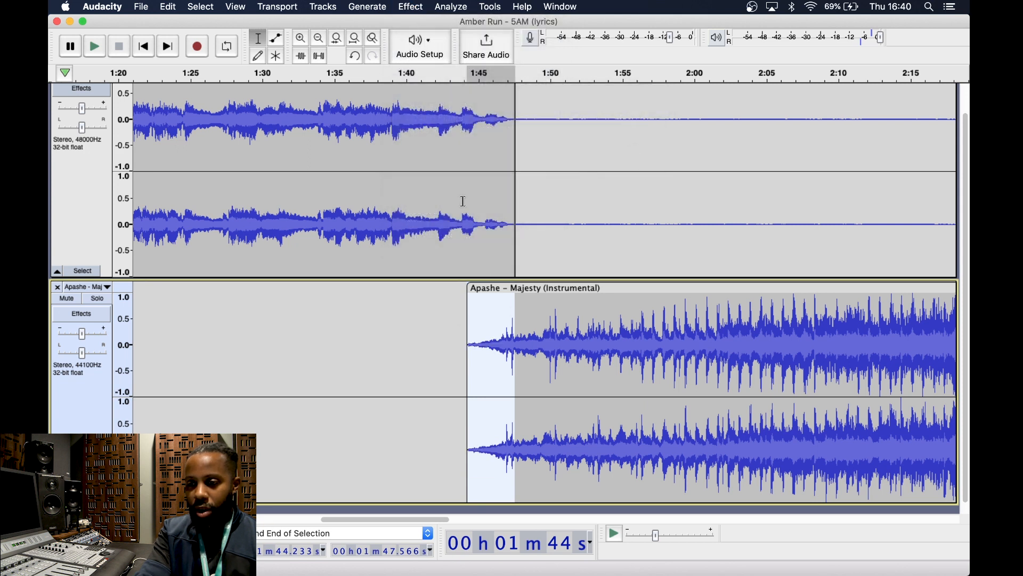
# Play both tracks from 1 m 39.149 s to hear the crossfade between the two songs.
pyautogui.scroll(1, 417, 237)
pyautogui.click(394, 237)
pyautogui.press('space')
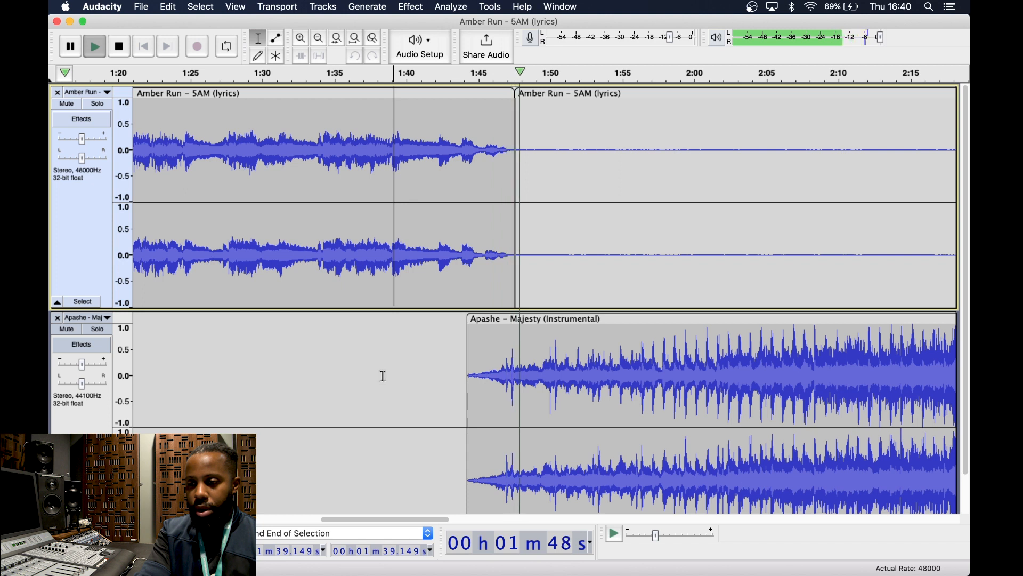
pyautogui.press('space')
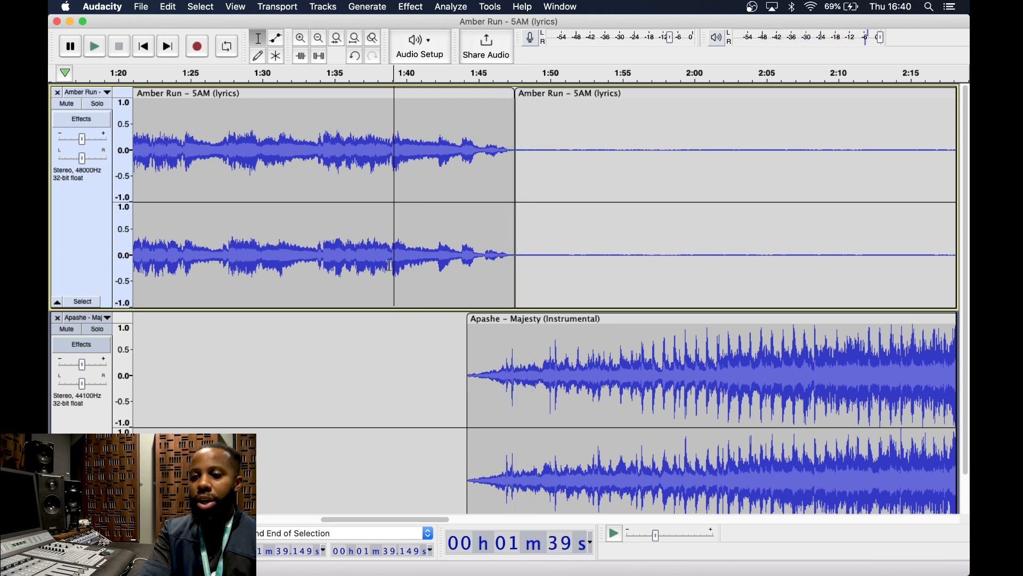
# Split the first Amber Run clip at 1 m 38.733 s and delete the piece from there to 1 m 47.566 s.
pyautogui.scroll(5, 325, 263)
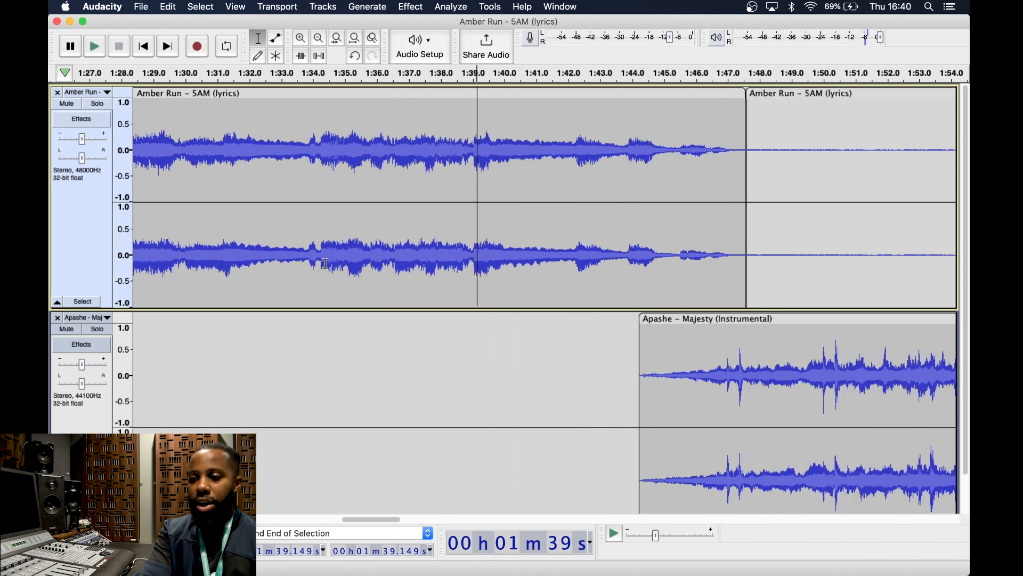
pyautogui.scroll(5, 327, 263)
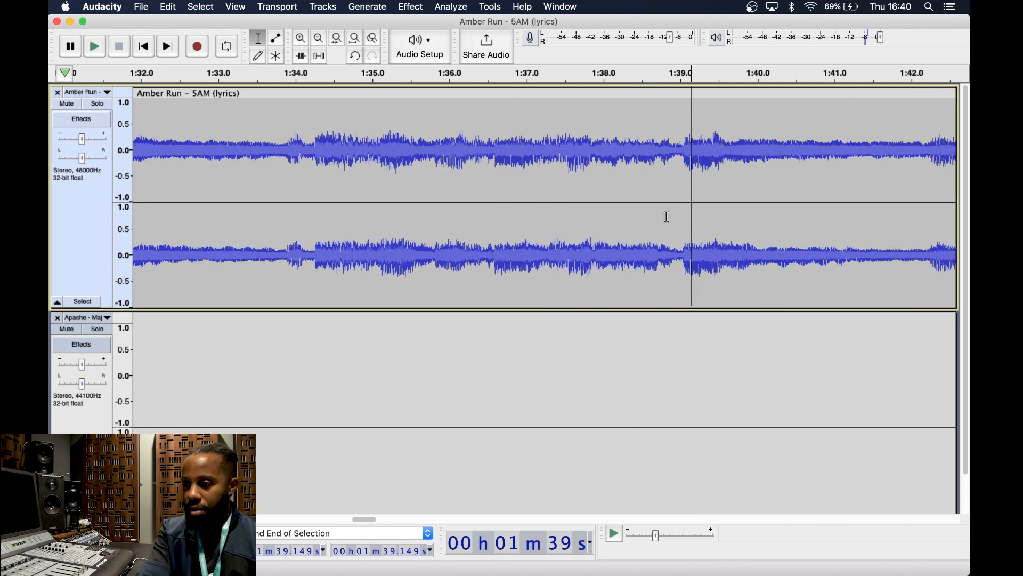
pyautogui.scroll(10, 666, 217)
pyautogui.scroll(2, 683, 217)
pyautogui.click(609, 173)
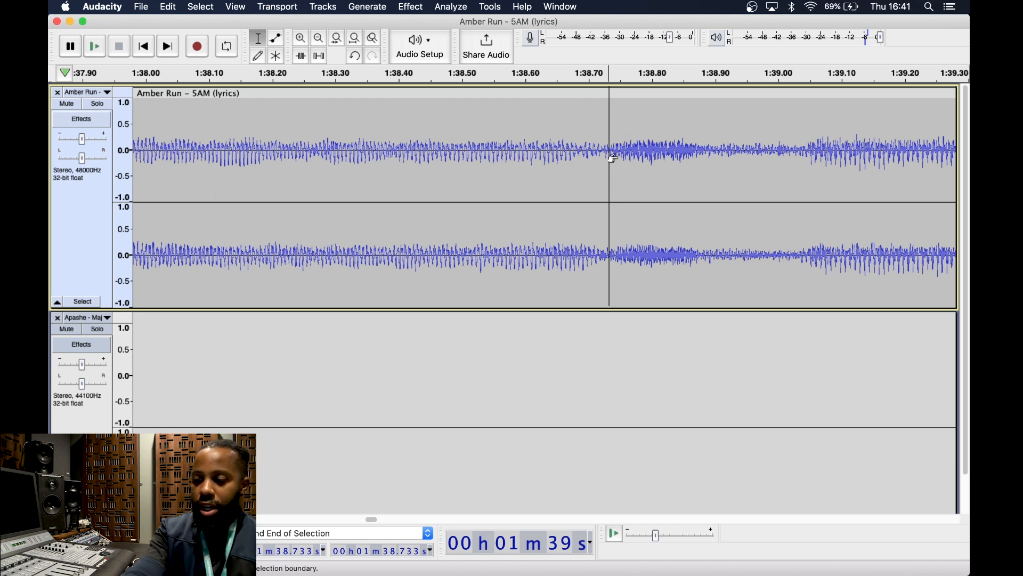
pyautogui.press('super+i')
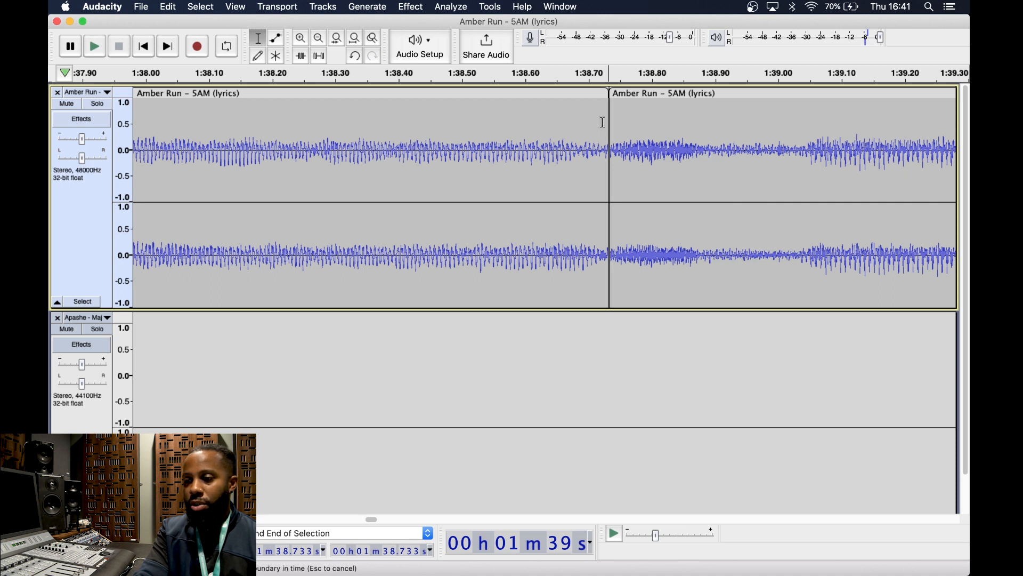
pyautogui.click(654, 98)
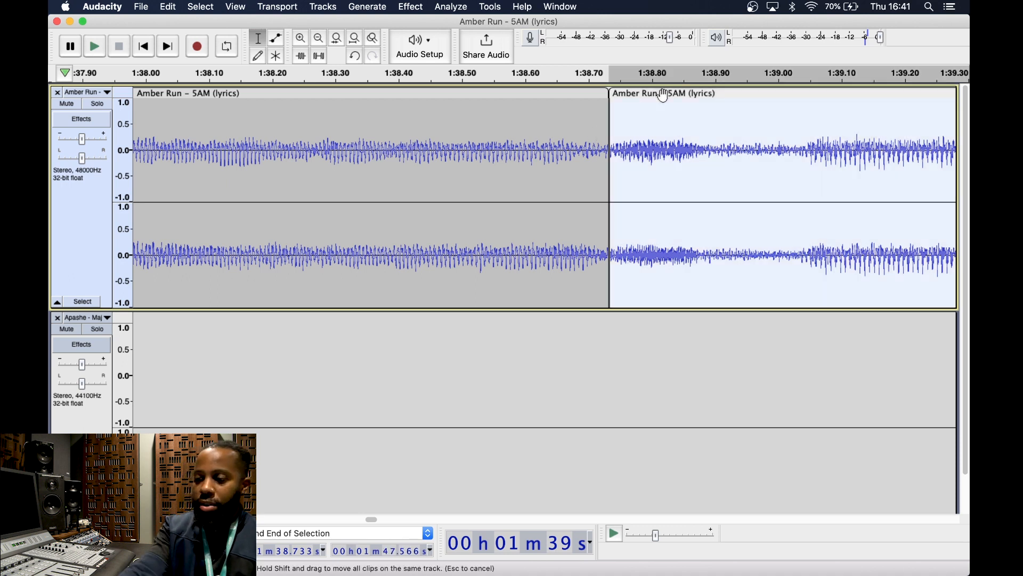
pyautogui.press('Delete')
# Play the Amber Run clip from 1 m 38.238 s to hear how abruptly it ends at the cut.
pyautogui.click(296, 154)
pyautogui.scroll(-3, 295, 154)
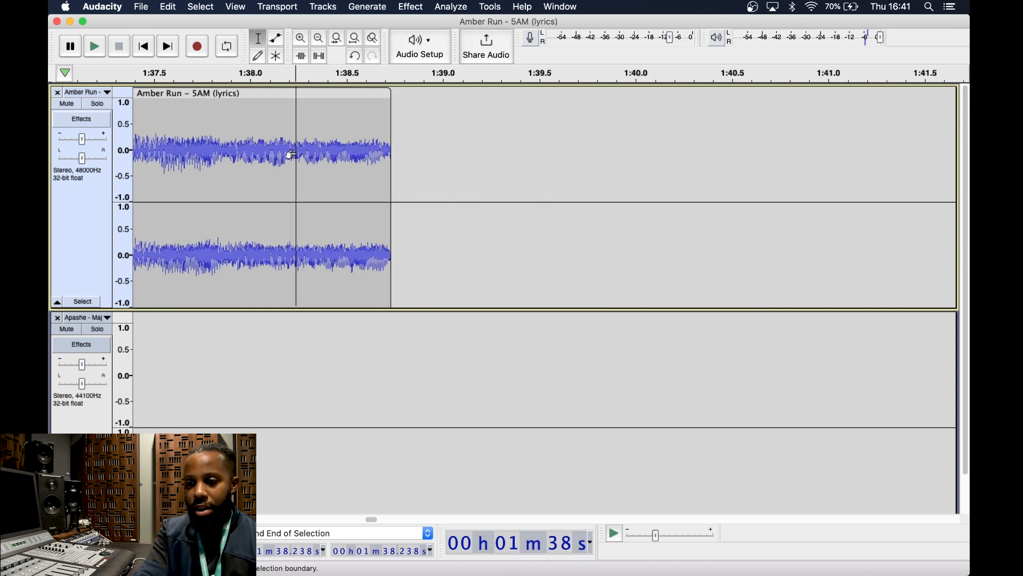
pyautogui.press('space')
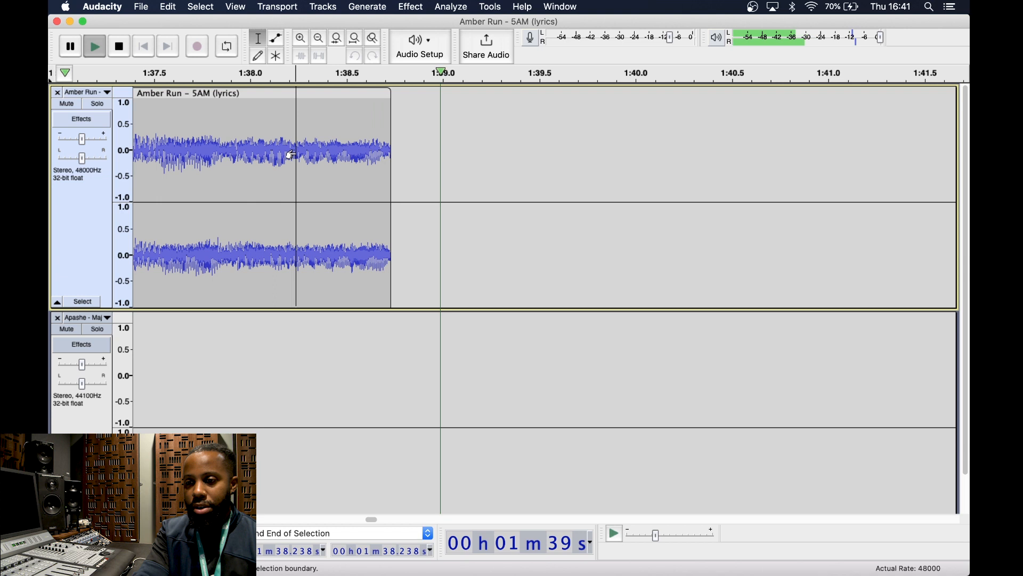
pyautogui.press('space')
# Apply Fade Out to the last moment of the Amber Run clip, from 1 m 38.676 s to 1 m 38.733 s.
pyautogui.scroll(2, 383, 160)
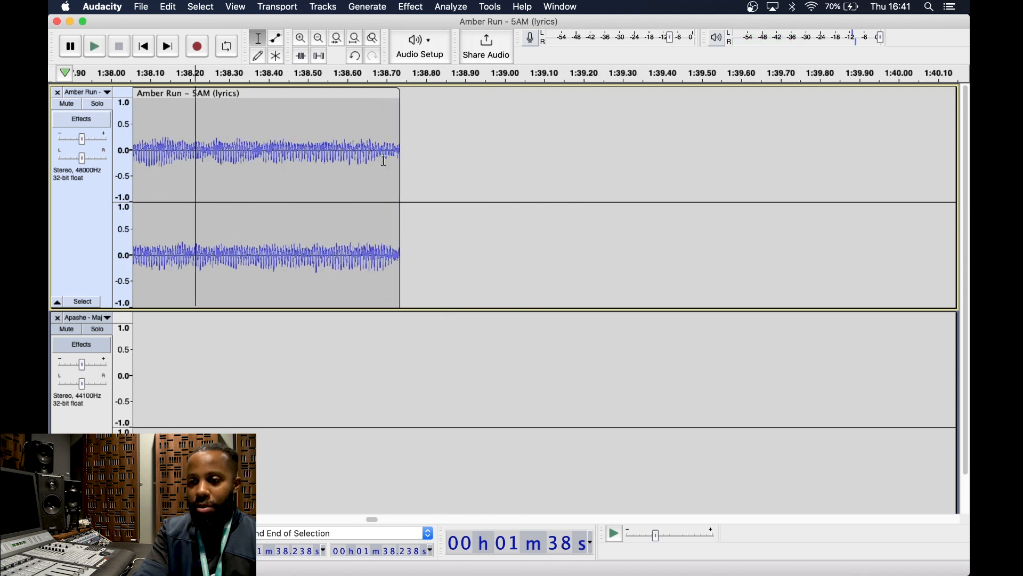
pyautogui.moveTo(376, 153); pyautogui.dragTo(399, 160)
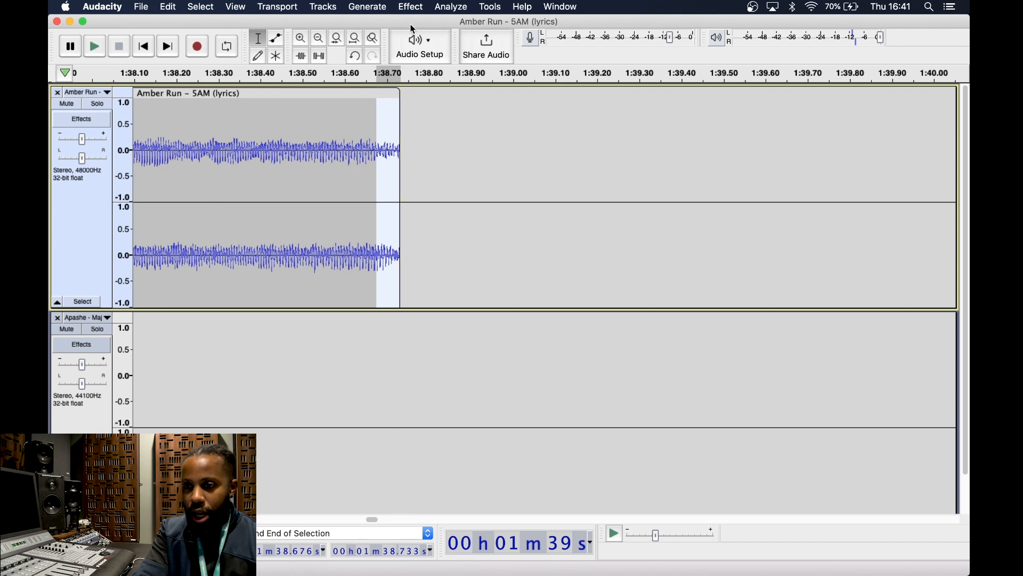
pyautogui.click(410, 7)
pyautogui.moveTo(547, 94)
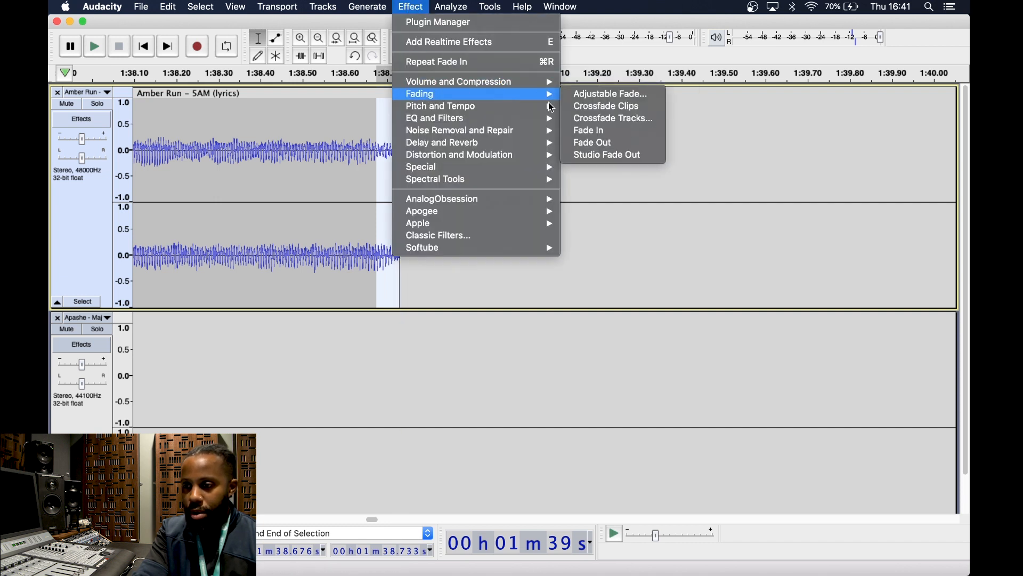
pyautogui.click(601, 142)
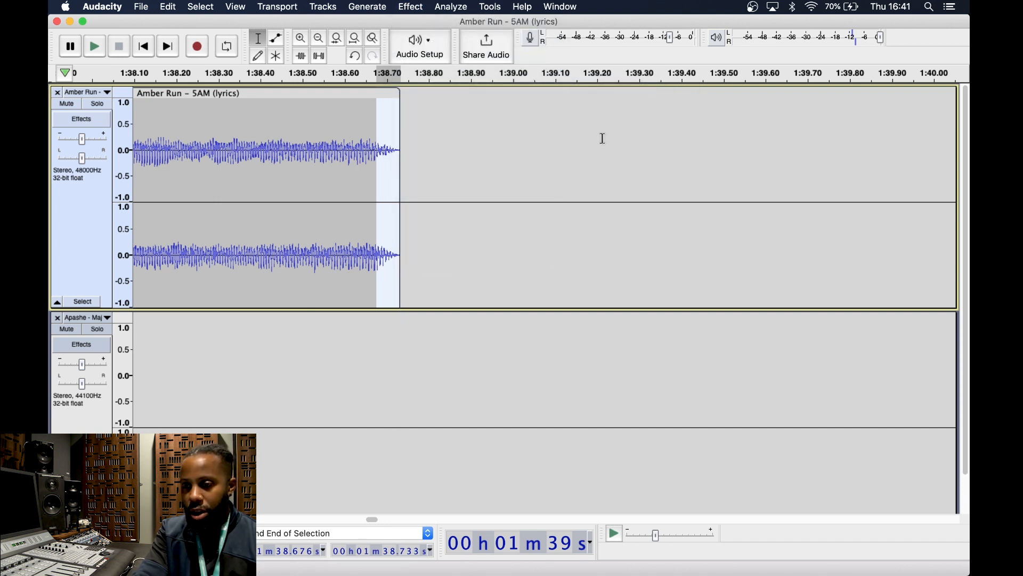
# Play the Amber Run clip from 1 m 38.135 s to hear how the short fade-out softens its ending.
pyautogui.scroll(-2, 246, 207)
pyautogui.click(191, 213)
pyautogui.press('space')
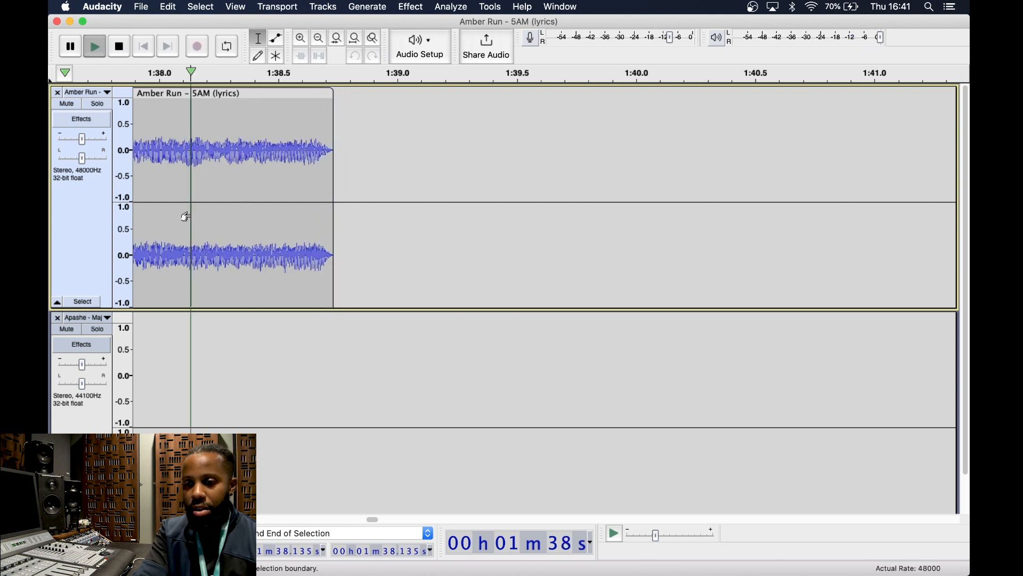
pyautogui.press('space')
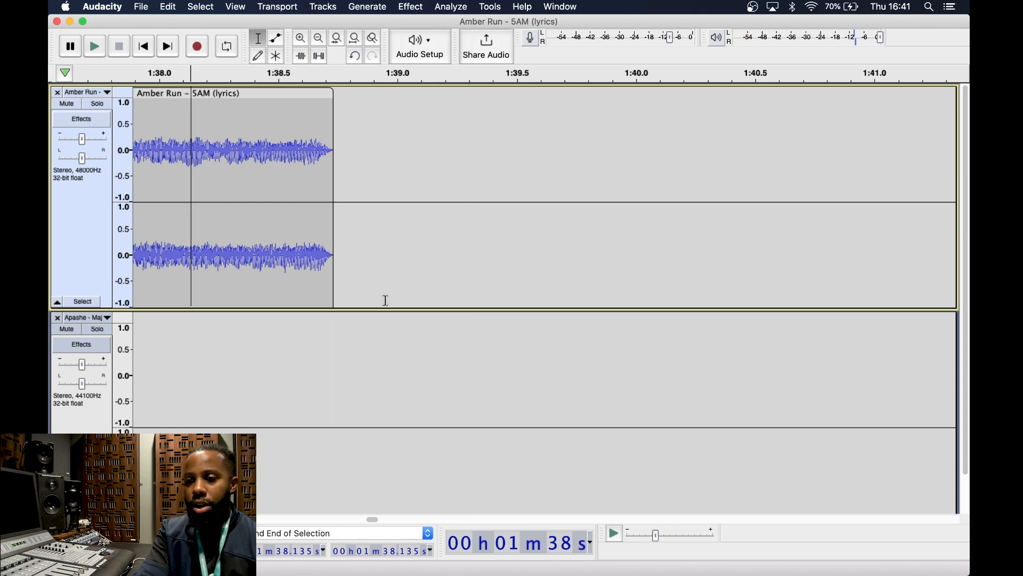
# Undo the fade-out, the deletion and the split made in the first Amber Run clip at 1 m 38.733 s.
pyautogui.scroll(-2, 386, 300)
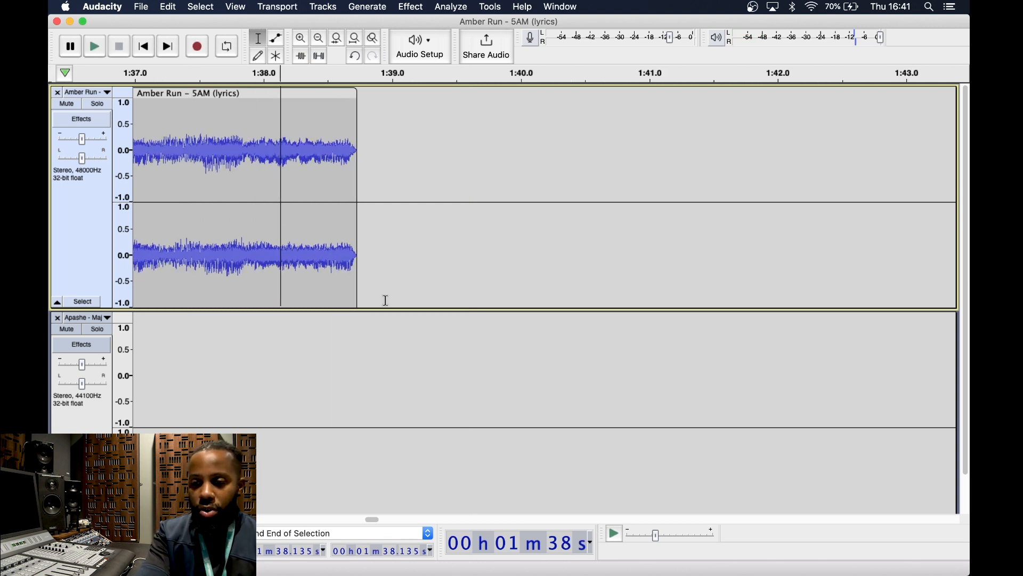
pyautogui.press('super+z')
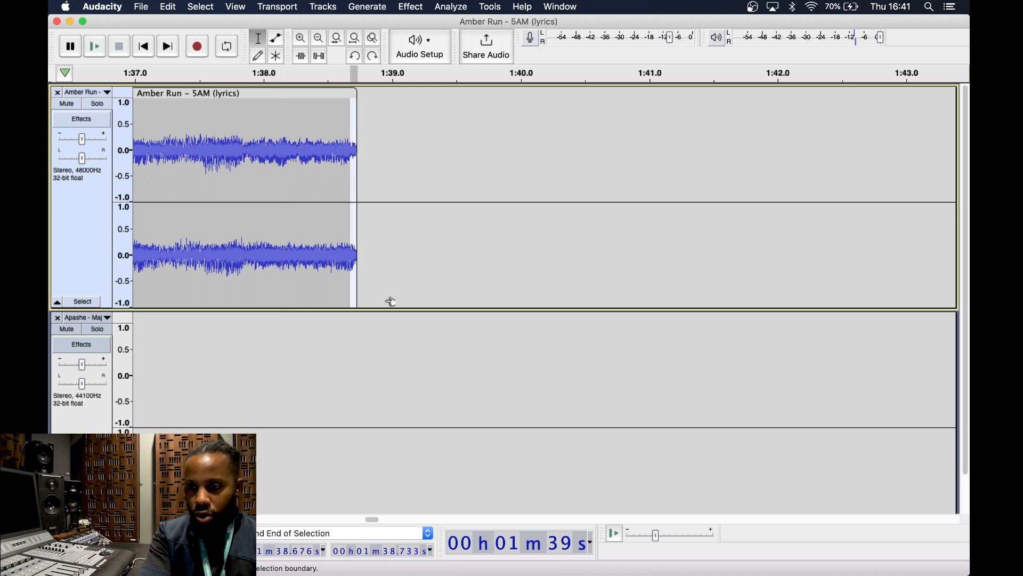
pyautogui.press('super+z')
pyautogui.click(387, 300)
pyautogui.scroll(-3, 386, 300)
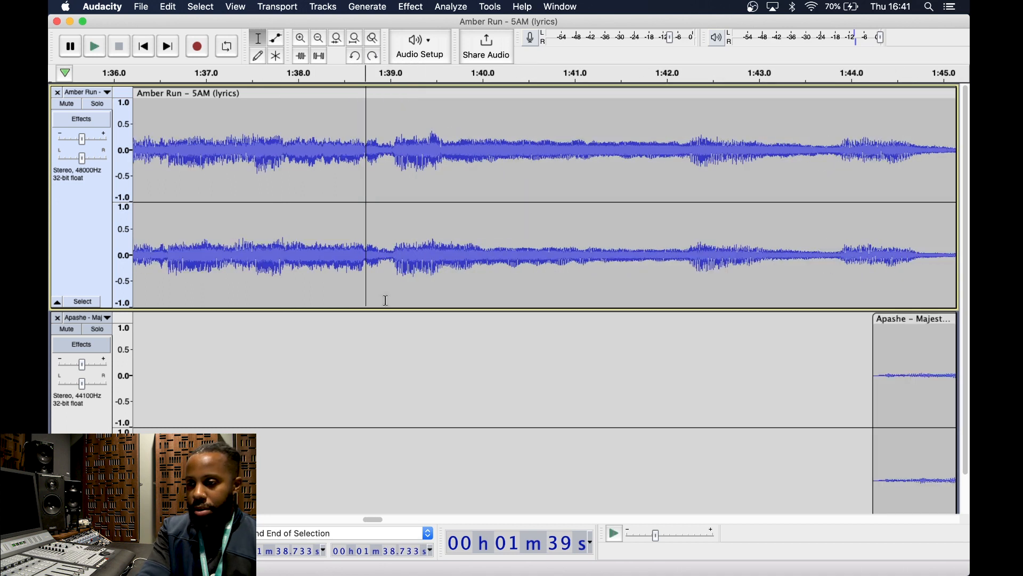
pyautogui.scroll(-5, 385, 300)
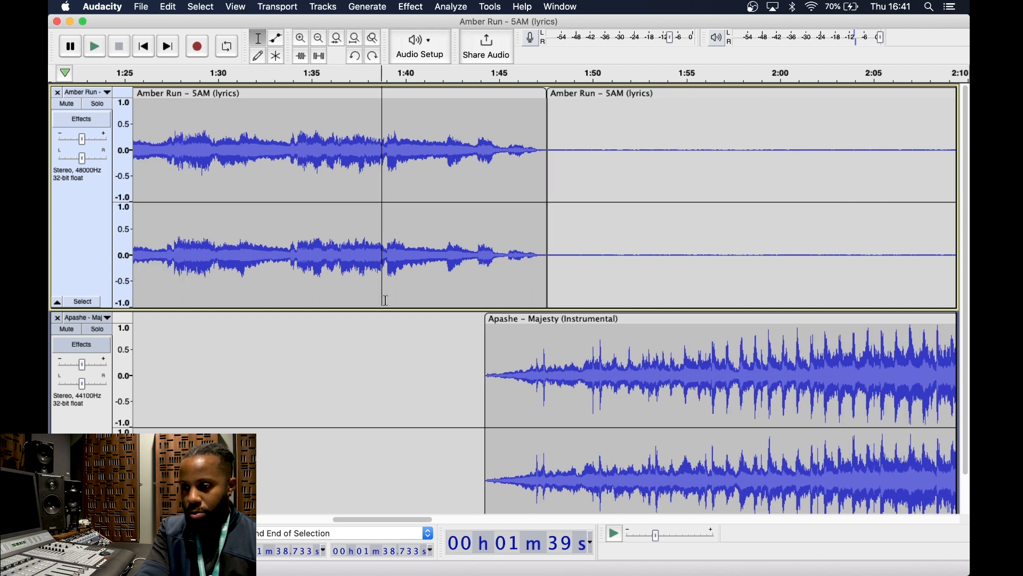
pyautogui.scroll(-4, 482, 356)
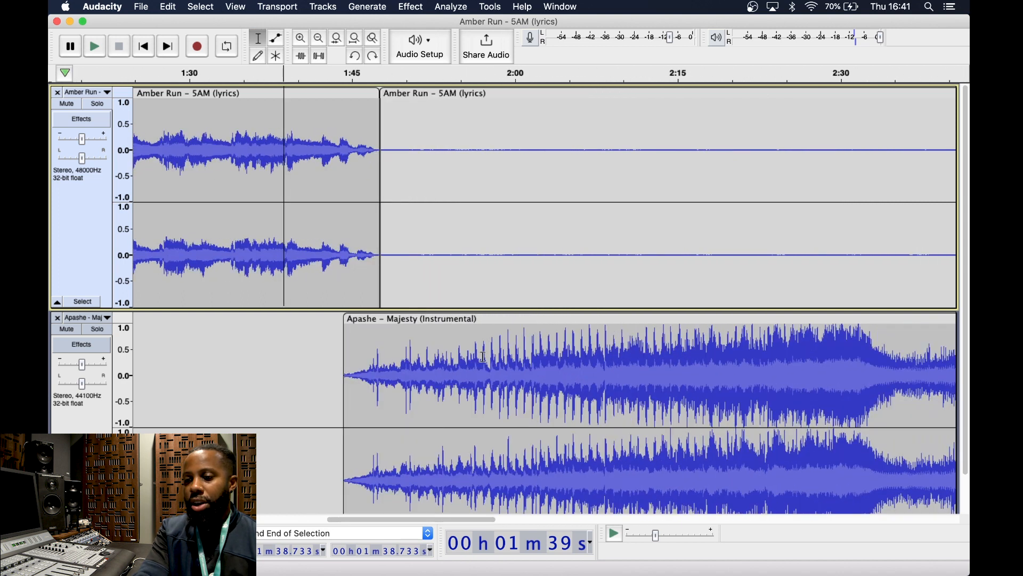
pyautogui.scroll(-2, 482, 356)
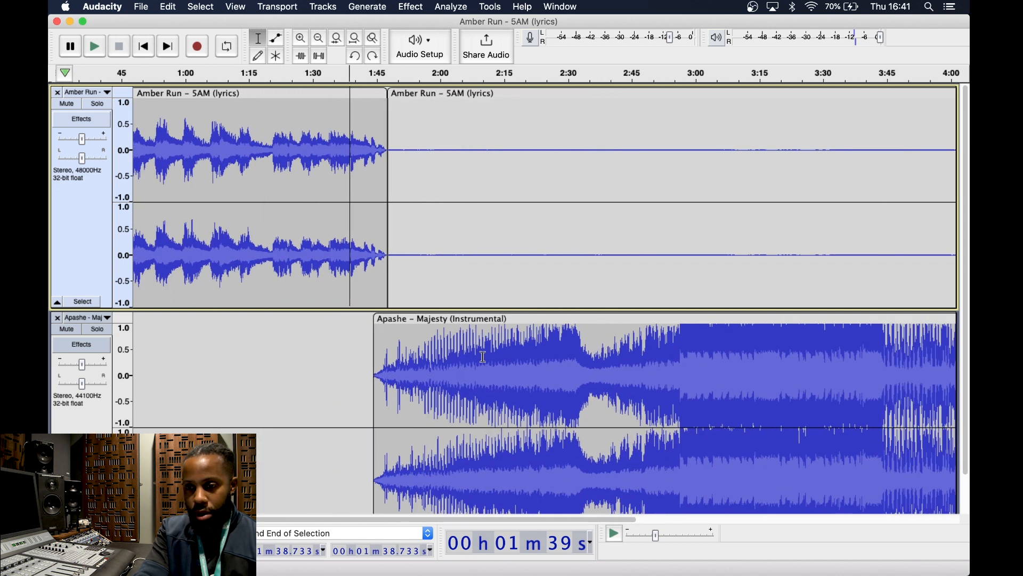
# Try a gain of +3.0 dB on the Apashe – Majesty track.
pyautogui.scroll(-1, 483, 356)
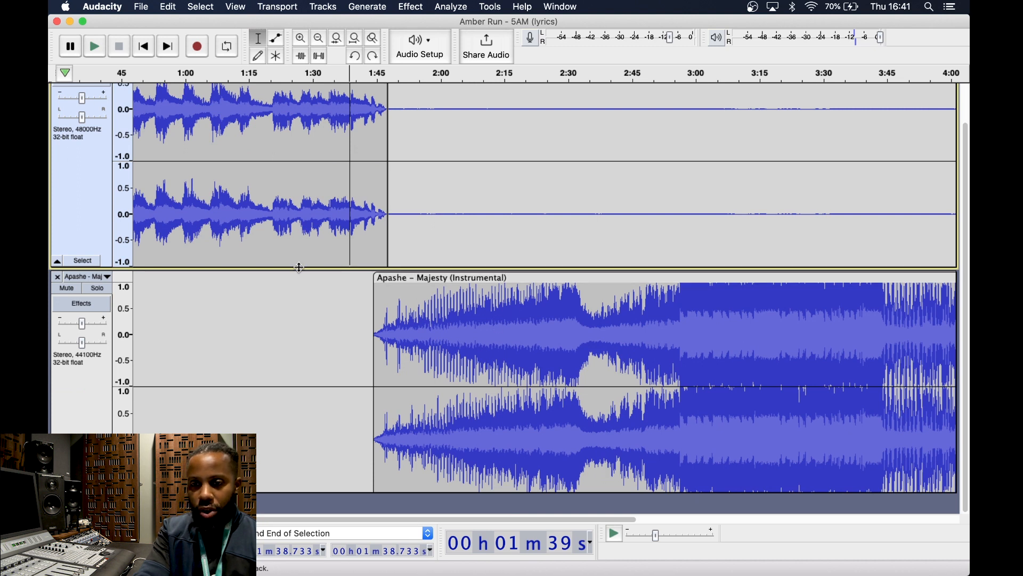
pyautogui.scroll(1, 299, 268)
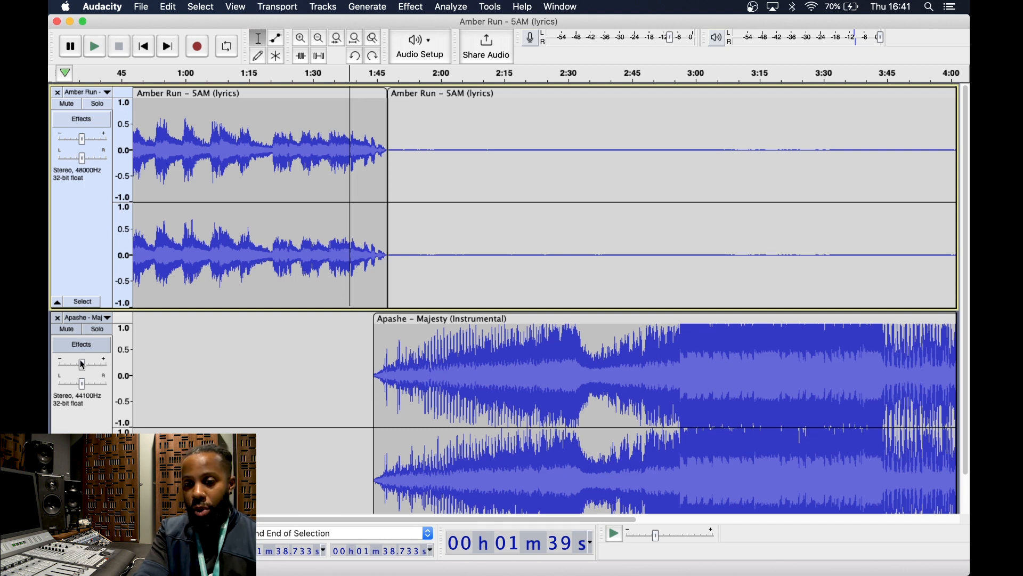
pyautogui.moveTo(85, 372)
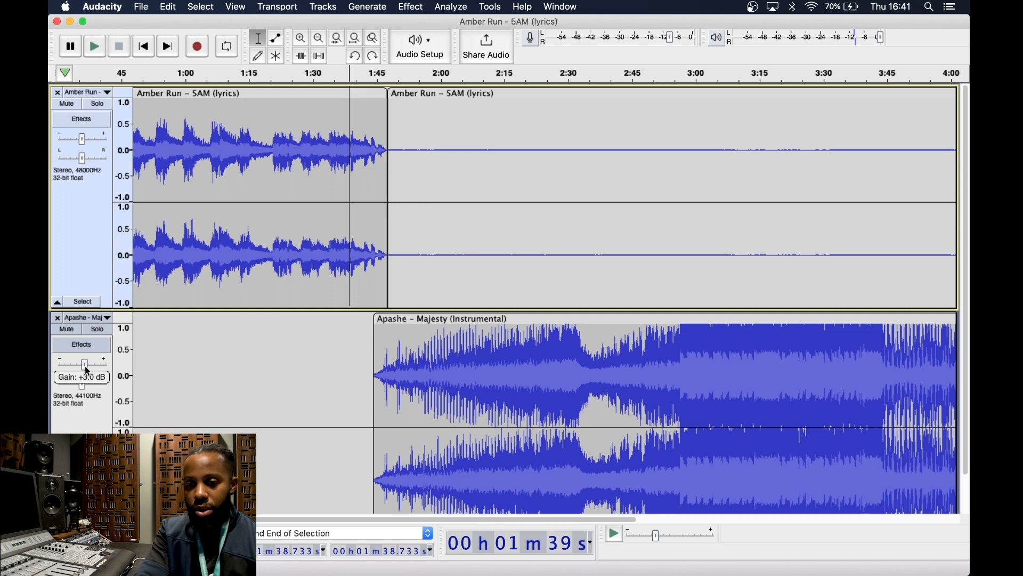
# Silence the Apashe – Majesty audio from 2 m 32.775 s to 2 m 56.250 s, just before the loud section.
pyautogui.scroll(-2, 83, 366)
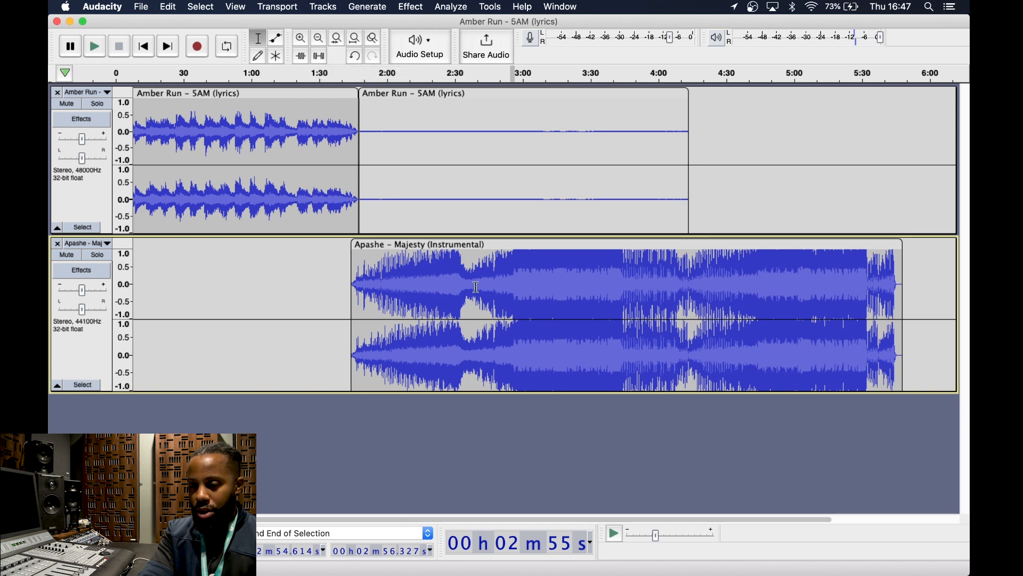
pyautogui.scroll(5, 475, 286)
pyautogui.scroll(4, 476, 287)
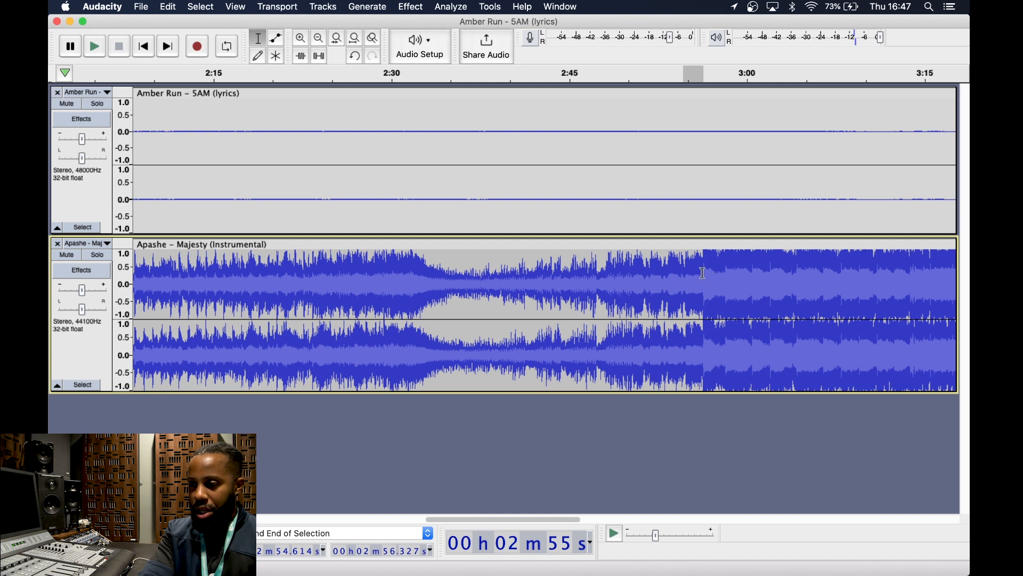
pyautogui.moveTo(702, 272); pyautogui.dragTo(424, 292)
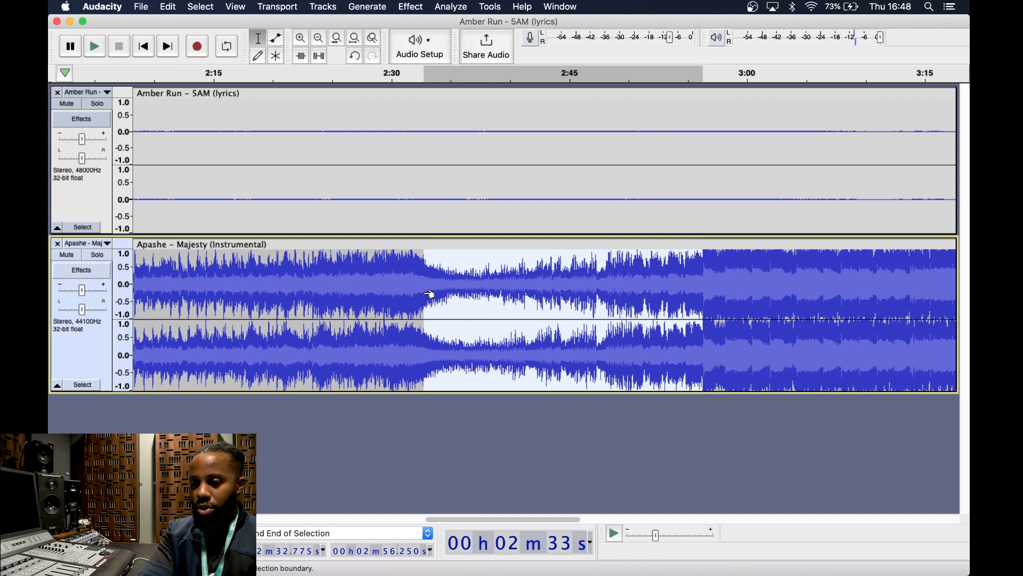
pyautogui.click(319, 56)
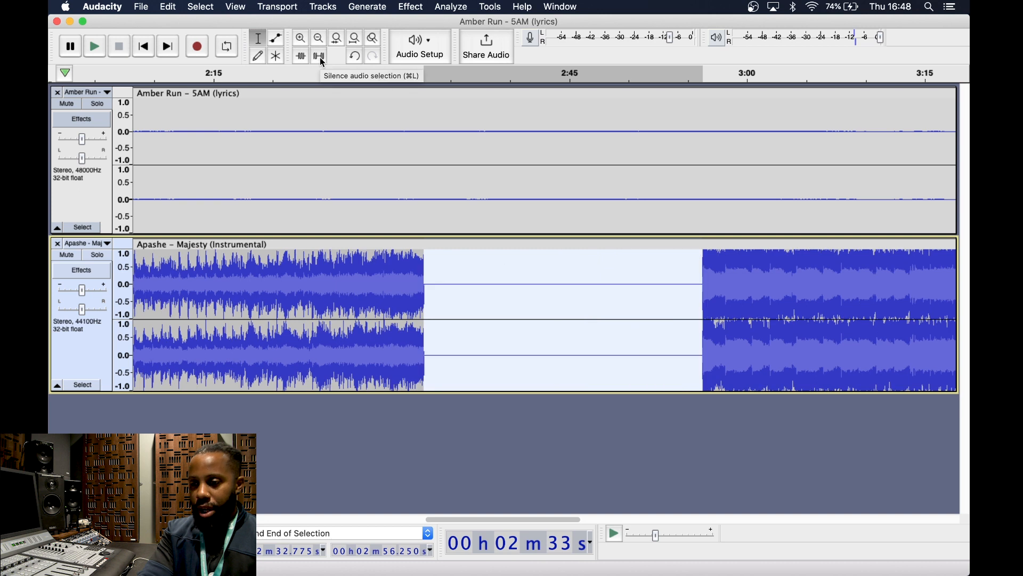
# Import the LET GO motivational speech file from the Audacity Files folder in Finder as a new track below the Apashe track.
pyautogui.scroll(-5, 556, 311)
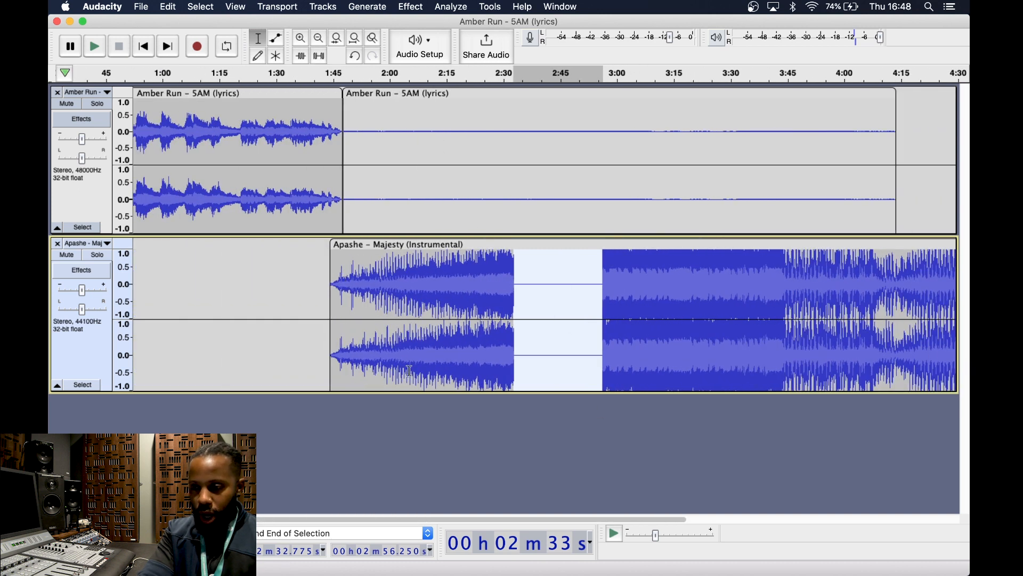
pyautogui.hotkey('ctrl', 'Up')
pyautogui.click(787, 438)
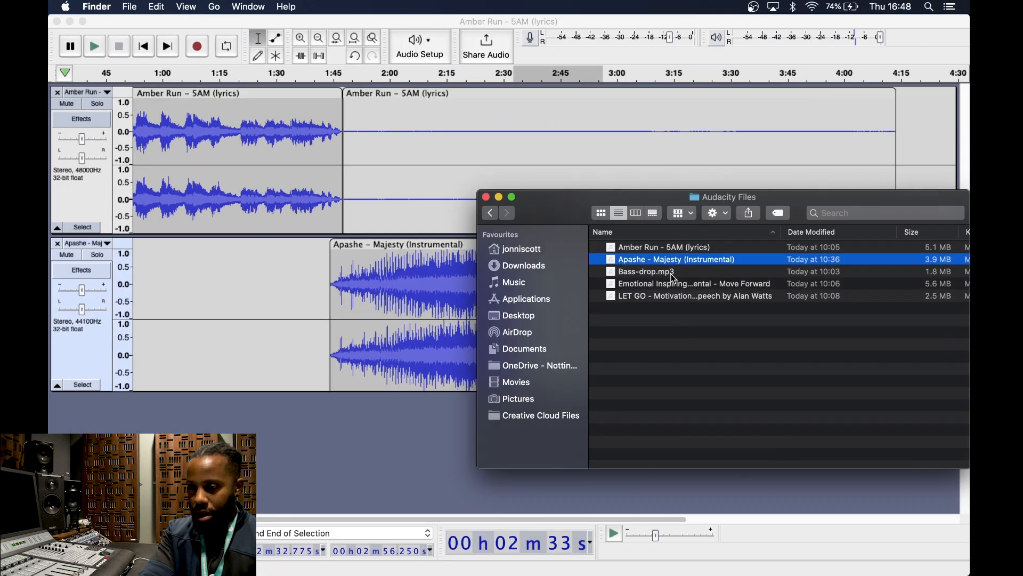
pyautogui.click(672, 299)
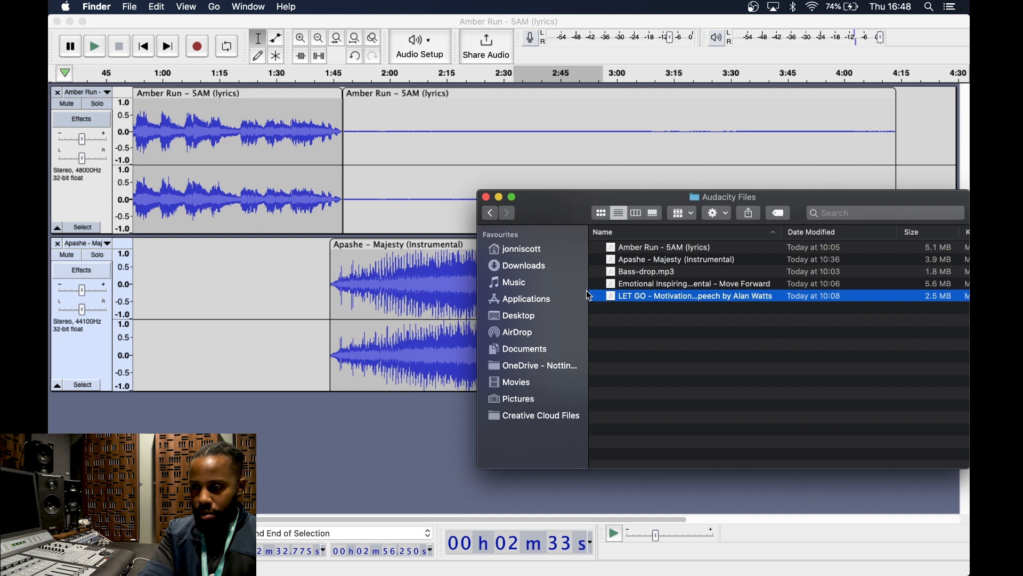
pyautogui.moveTo(618, 297); pyautogui.dragTo(257, 449)
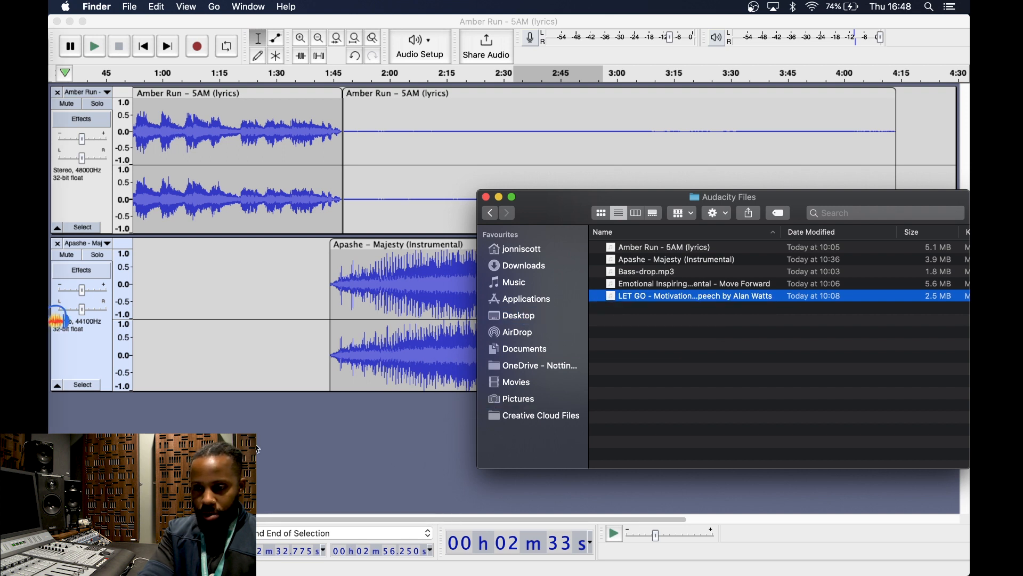
pyautogui.click(334, 401)
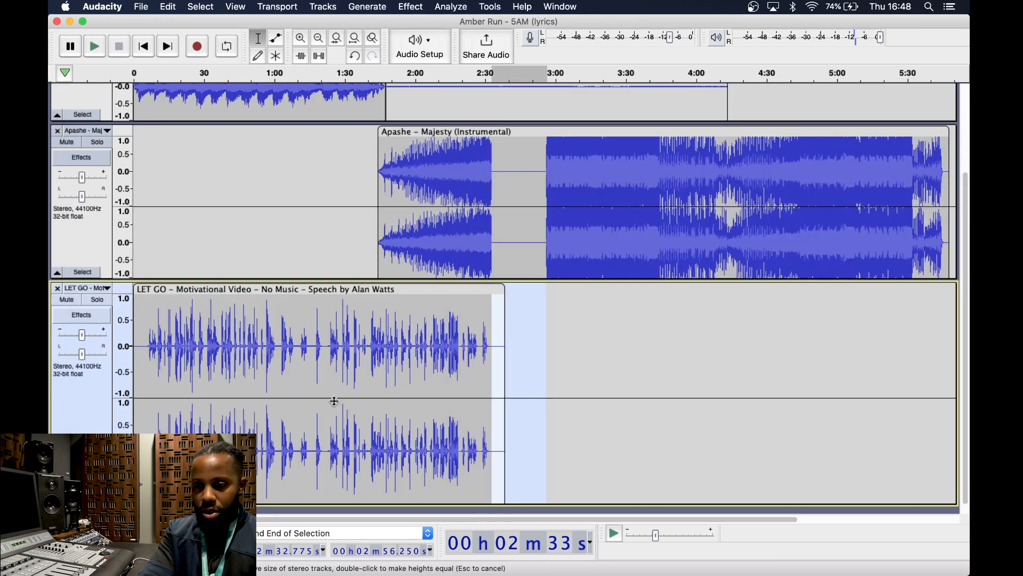
# Solo the LET GO speech track and play it from 0 m 31.503 s to find the part to keep.
pyautogui.click(98, 300)
pyautogui.scroll(3, 255, 361)
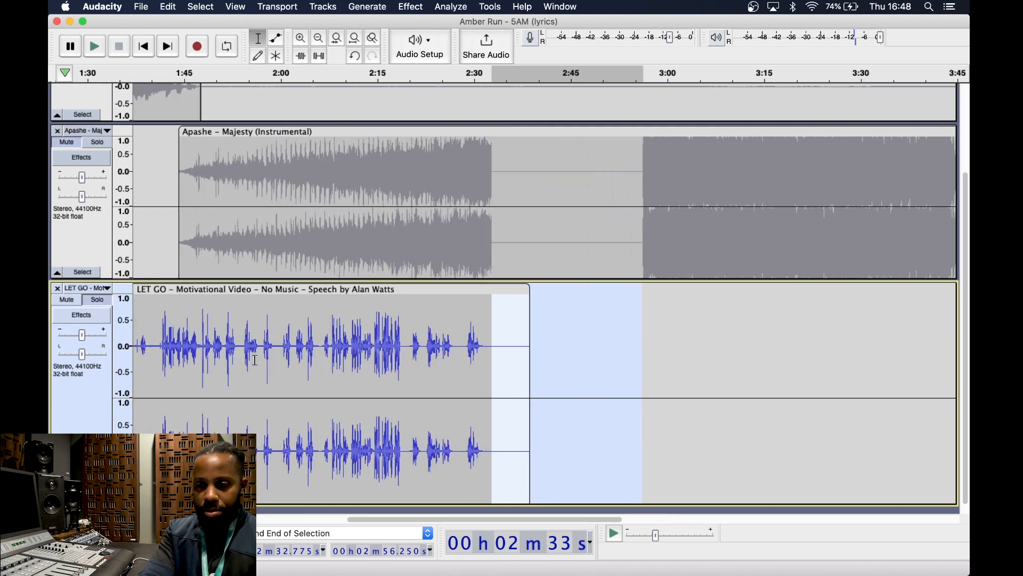
pyautogui.hscroll(-10, 255, 360)
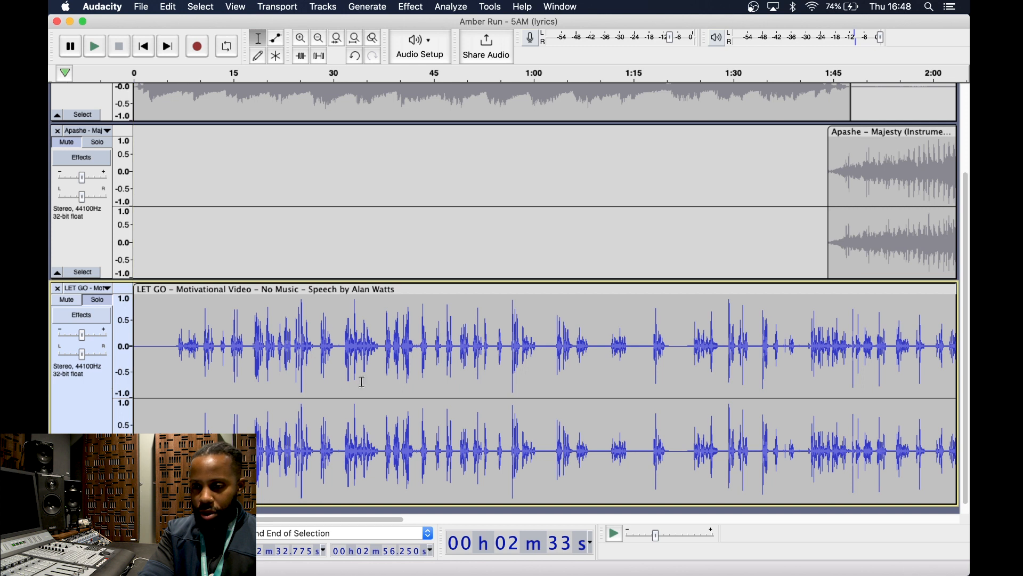
pyautogui.click(344, 360)
pyautogui.press('space')
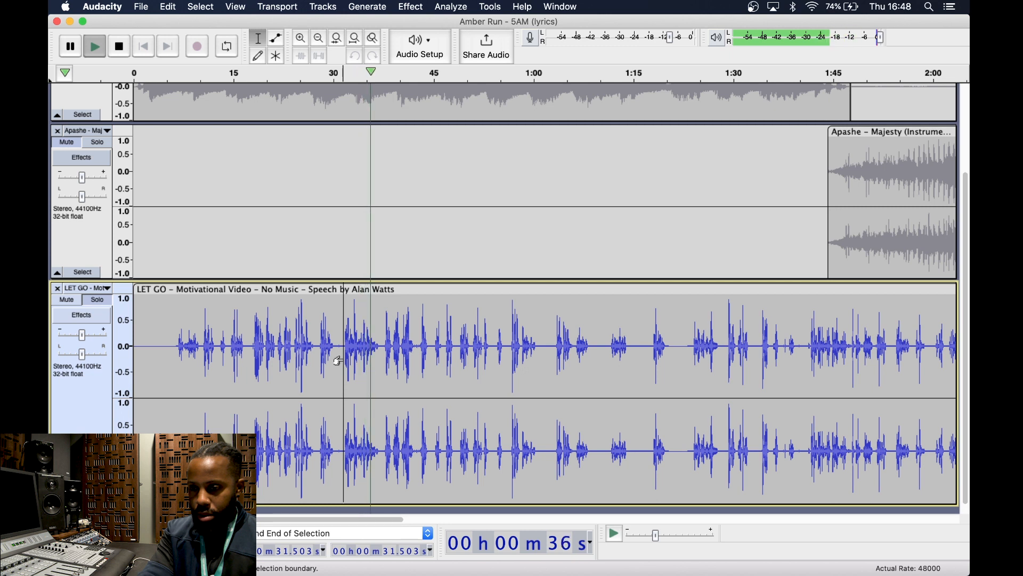
pyautogui.press('space')
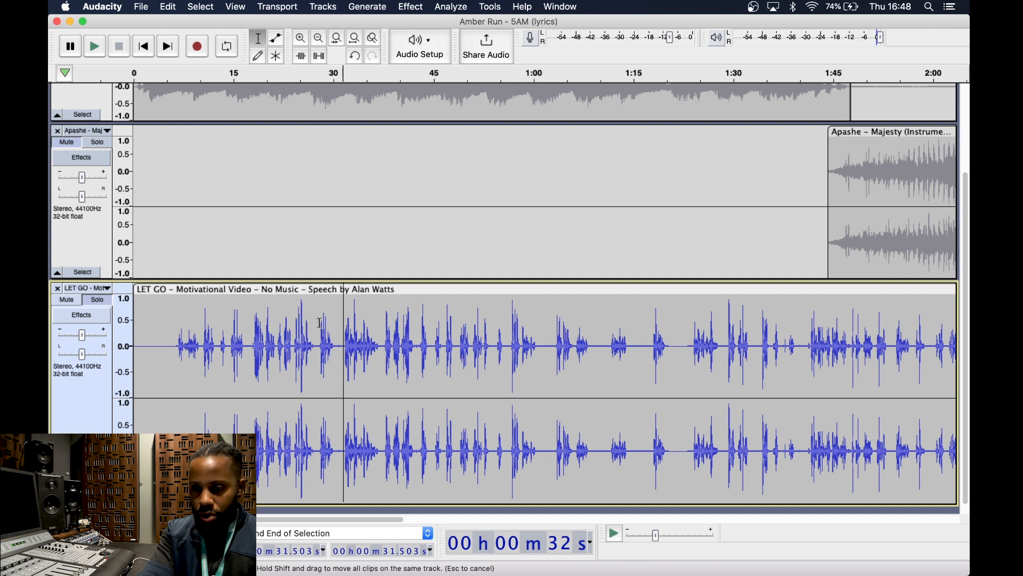
# Trim the LET GO speech to 0 m 31.214 s through 1 m 01.661 s and move it to start at 2 m 32.603 s.
pyautogui.moveTo(342, 393); pyautogui.dragTo(544, 394)
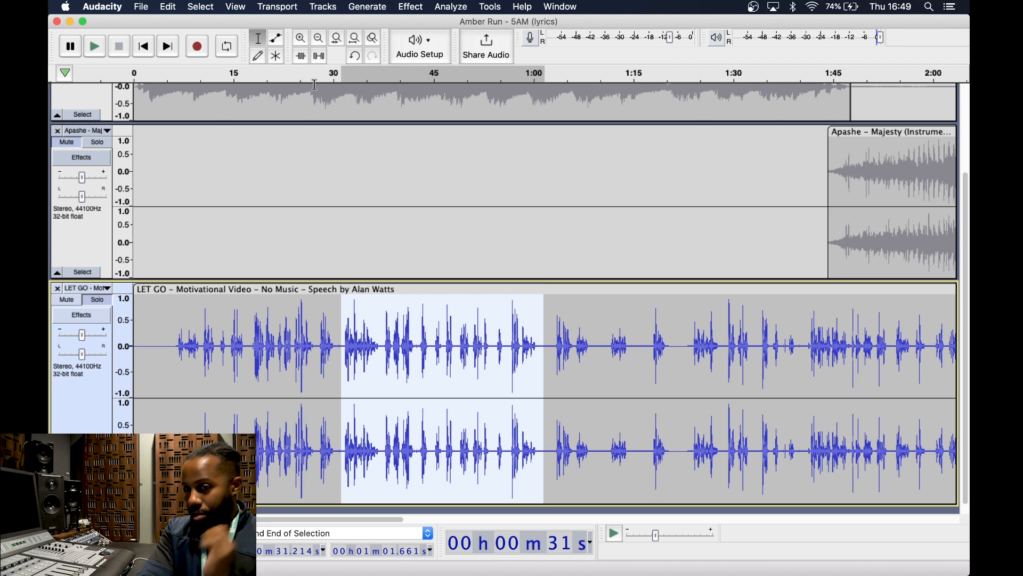
pyautogui.click(301, 57)
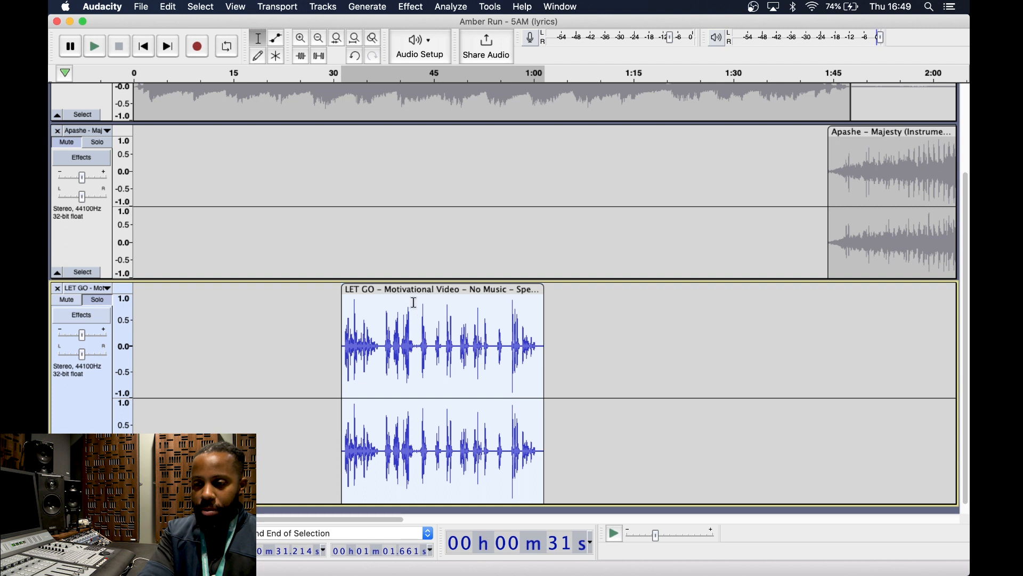
pyautogui.scroll(-3, 412, 303)
pyautogui.scroll(-3, 412, 303)
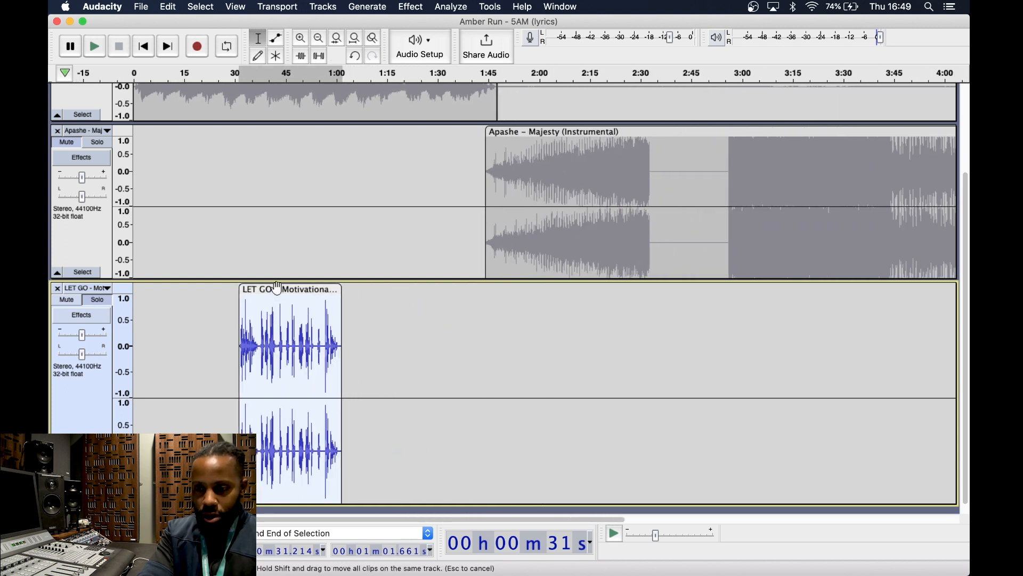
pyautogui.moveTo(277, 288); pyautogui.dragTo(688, 305)
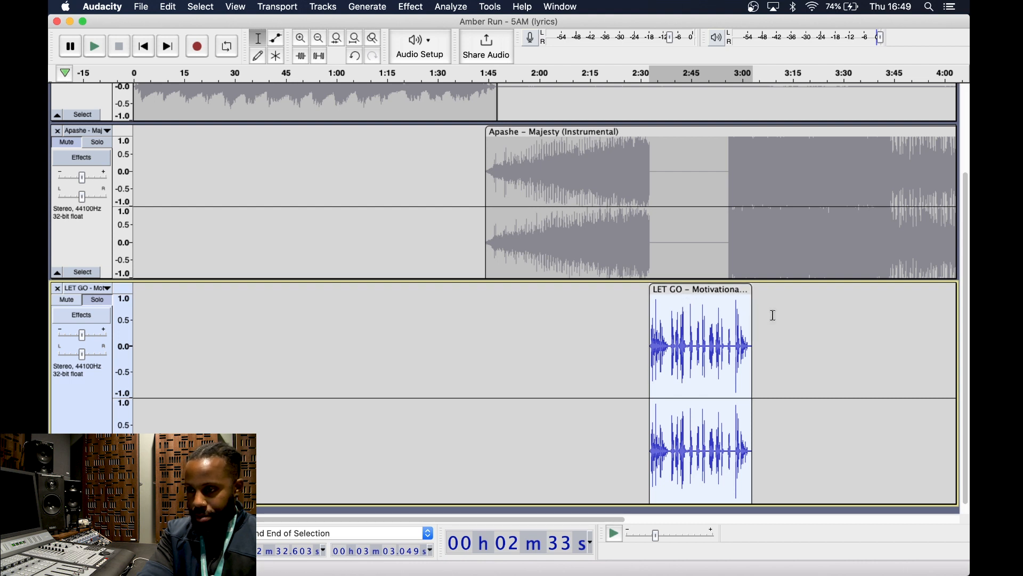
# Split the Apashe – Majesty clip at 2 m 56.160 s and move the loud piece after the split to start at about 3:02.
pyautogui.scroll(5, 773, 315)
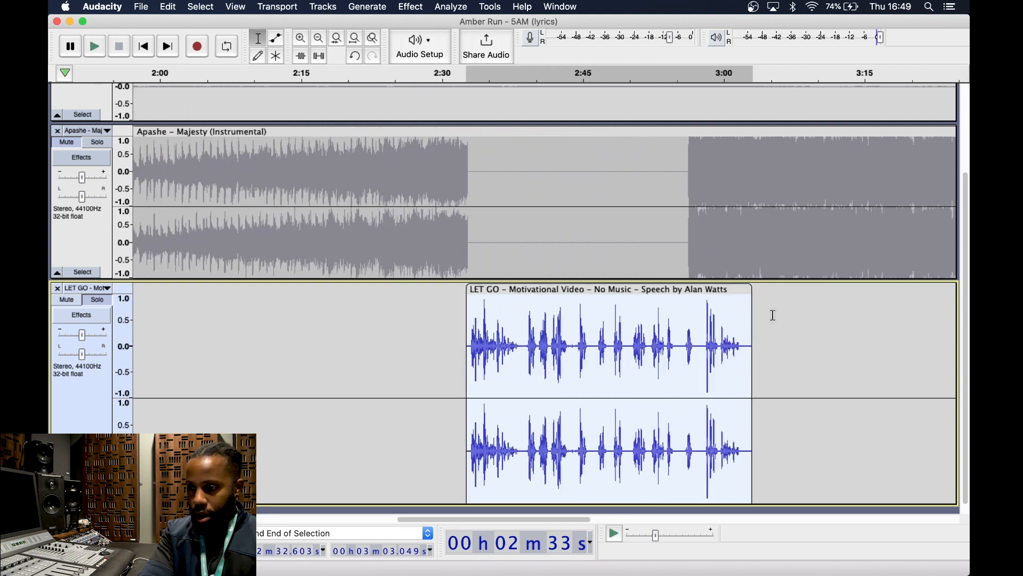
pyautogui.scroll(2, 773, 315)
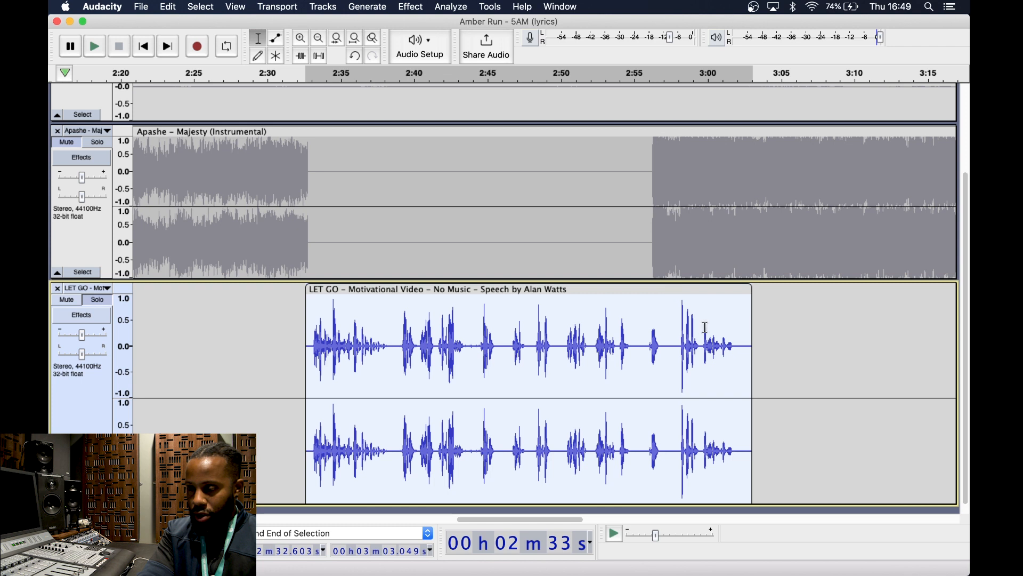
pyautogui.click(651, 203)
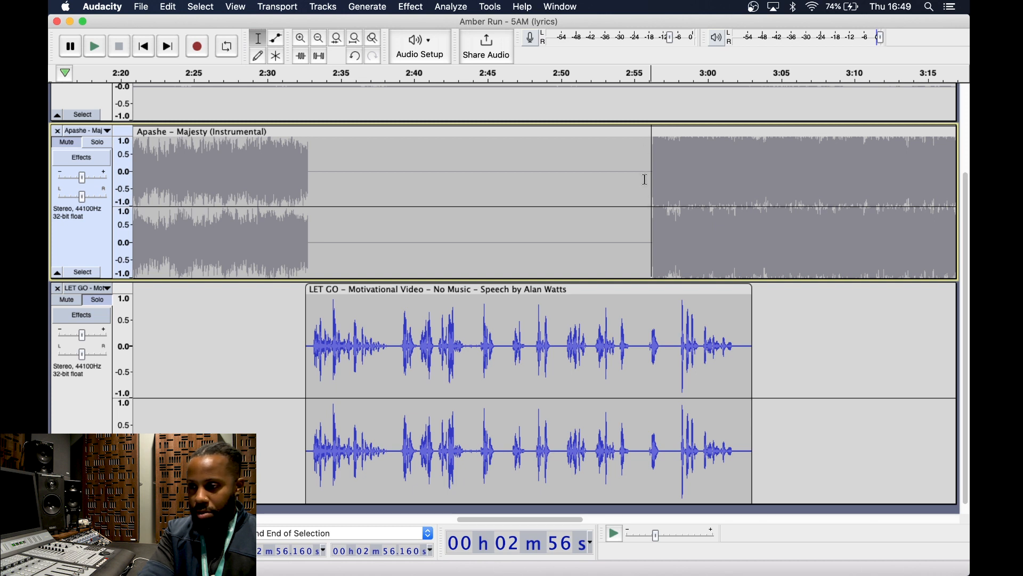
pyautogui.click(170, 7)
pyautogui.moveTo(212, 140)
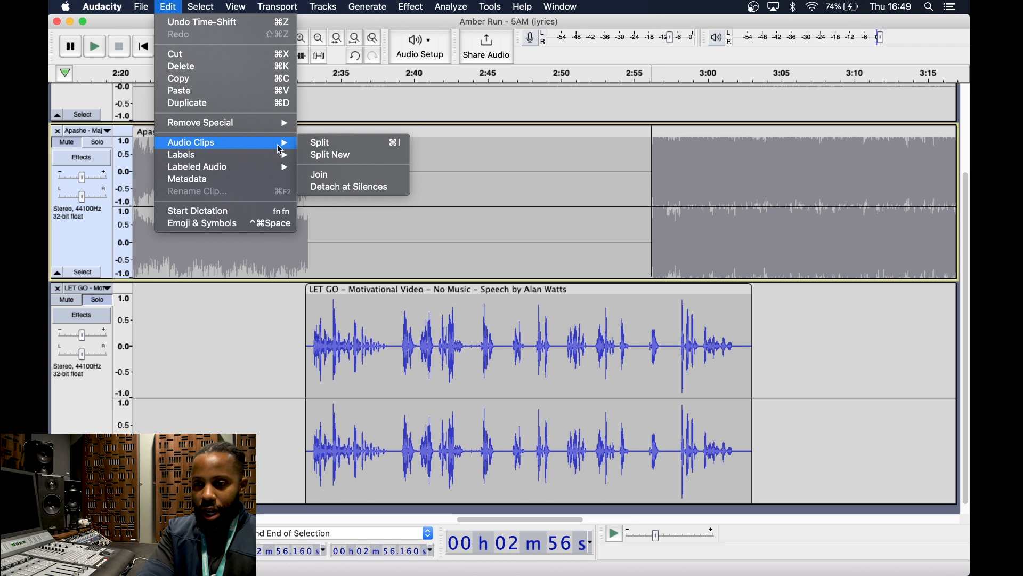
pyautogui.click(320, 143)
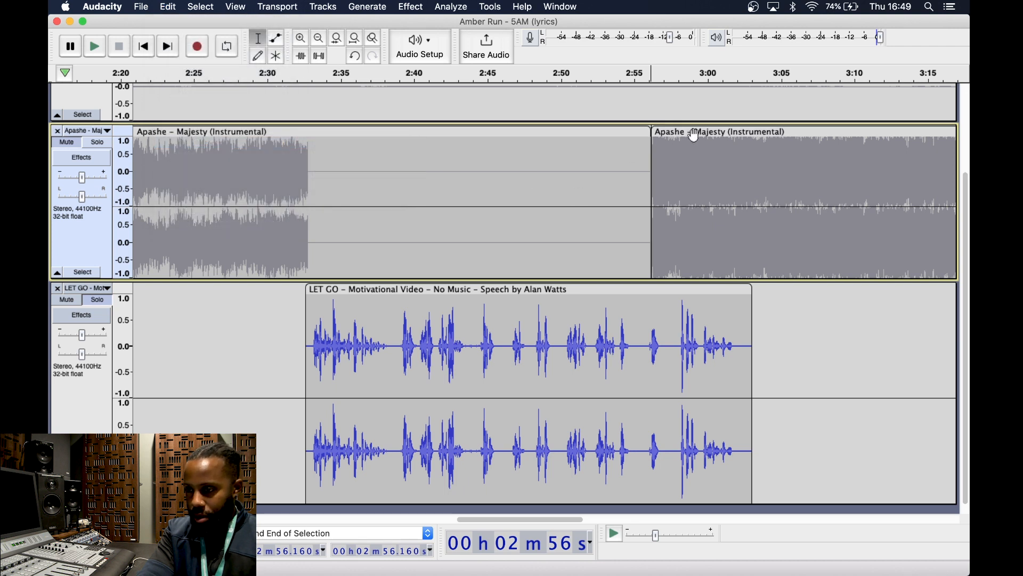
pyautogui.moveTo(696, 134); pyautogui.dragTo(770, 134)
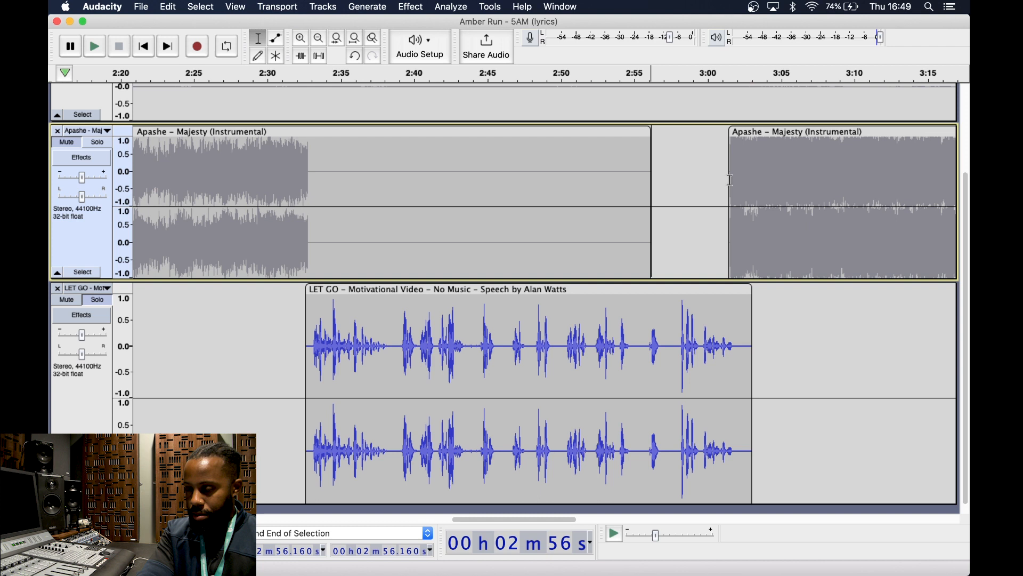
pyautogui.moveTo(745, 130); pyautogui.dragTo(753, 134)
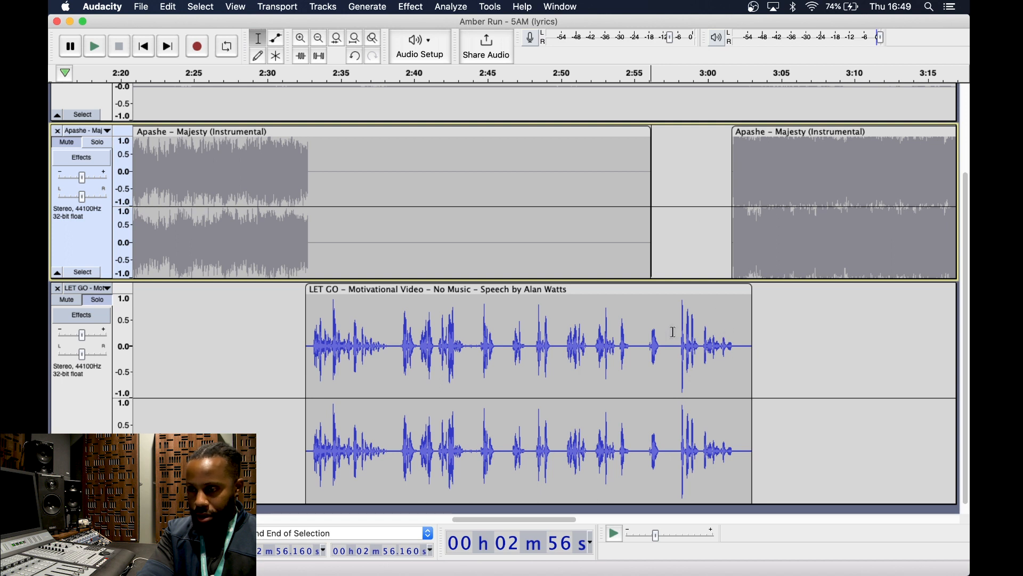
# Turn off solo on the LET GO speech track and reduce the heights of the tracks so all three fit on screen.
pyautogui.scroll(-2, 673, 331)
pyautogui.scroll(-1, 673, 331)
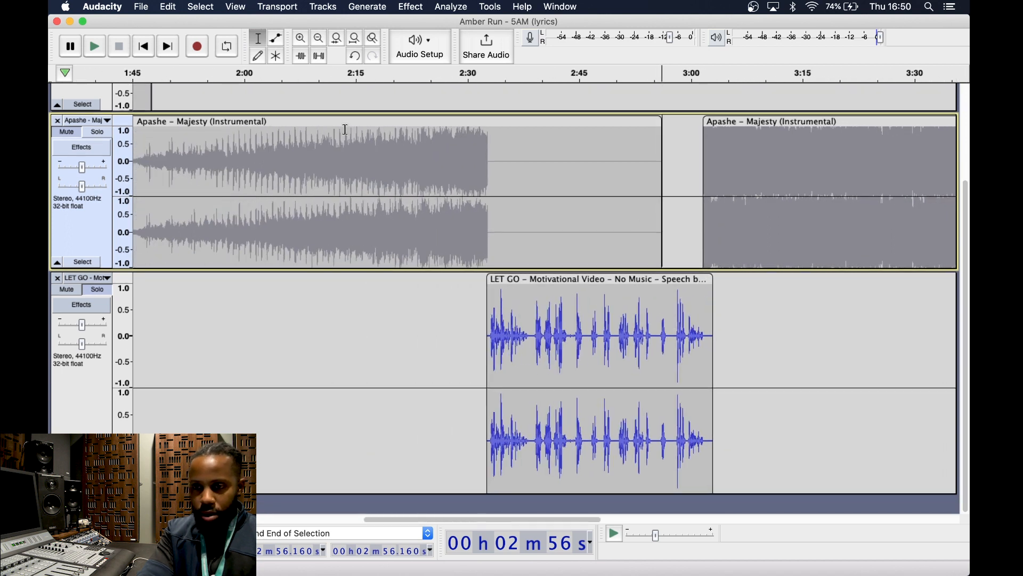
pyautogui.click(101, 293)
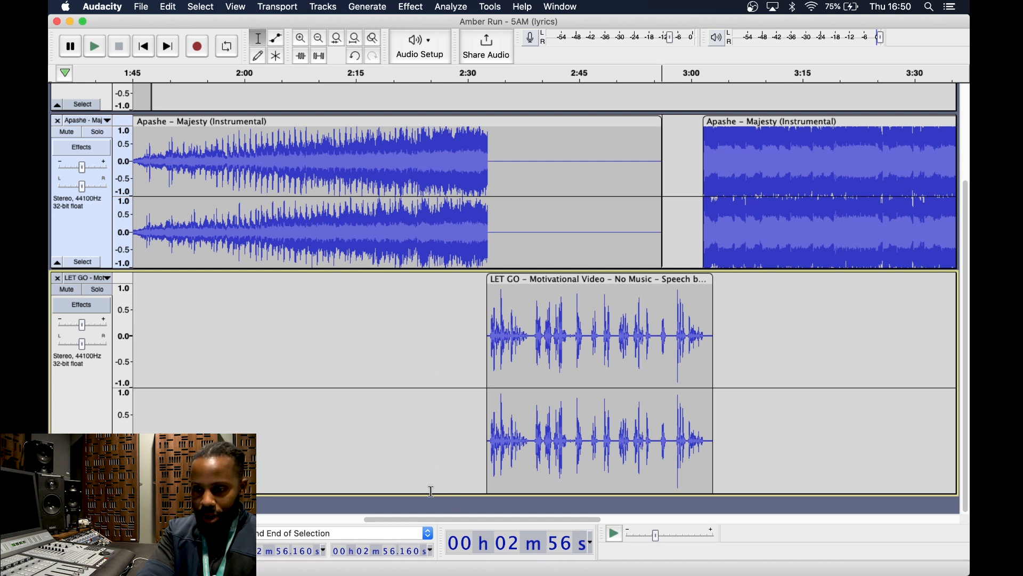
pyautogui.moveTo(430, 494); pyautogui.dragTo(451, 274)
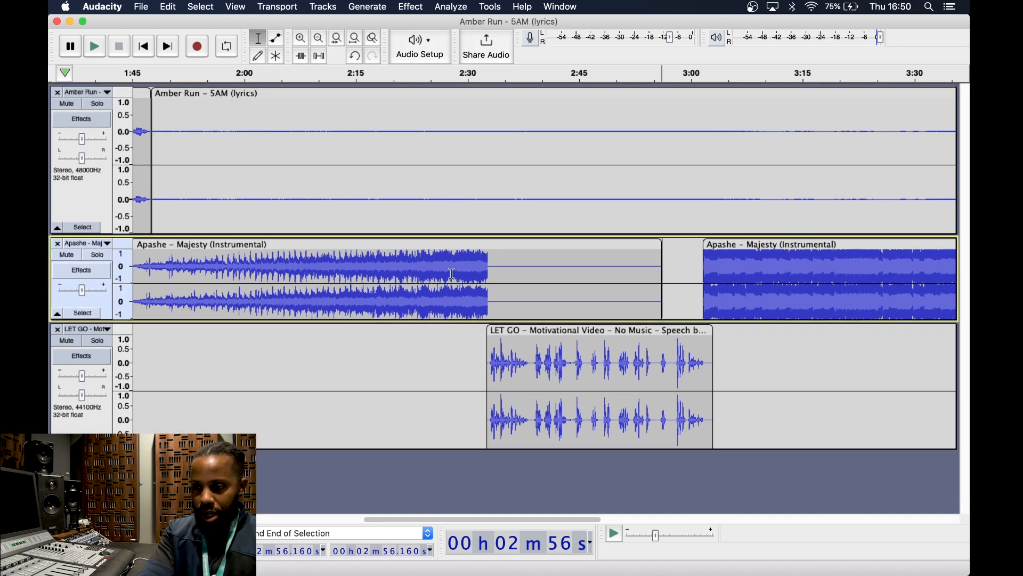
pyautogui.moveTo(439, 235); pyautogui.dragTo(438, 203)
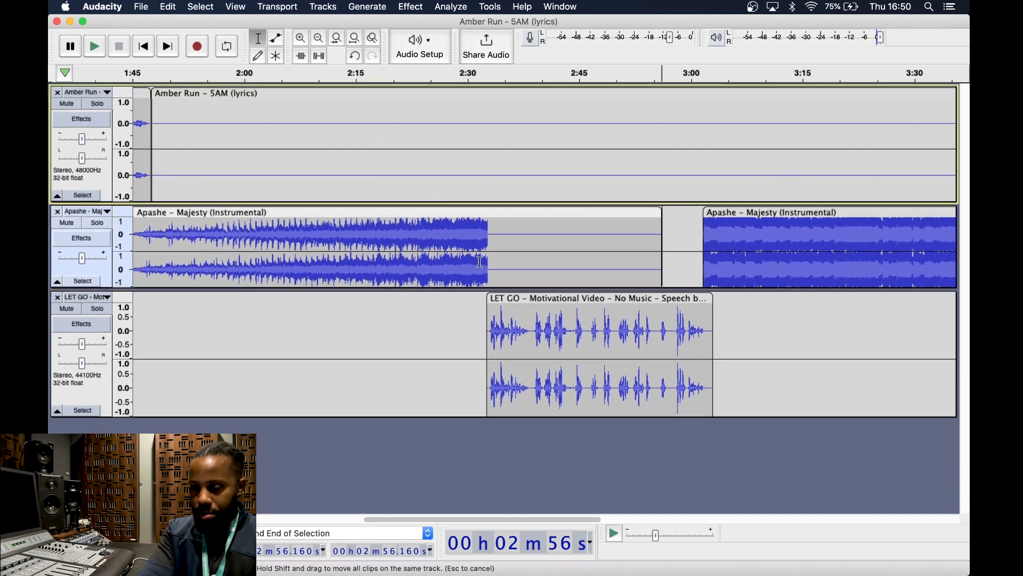
# Import the Emotional Inspiring Piano Strings Instrumental – Move Forward file from the Audacity Files folder in Finder as a new track below the speech.
pyautogui.hotkey('ctrl', 'Up')
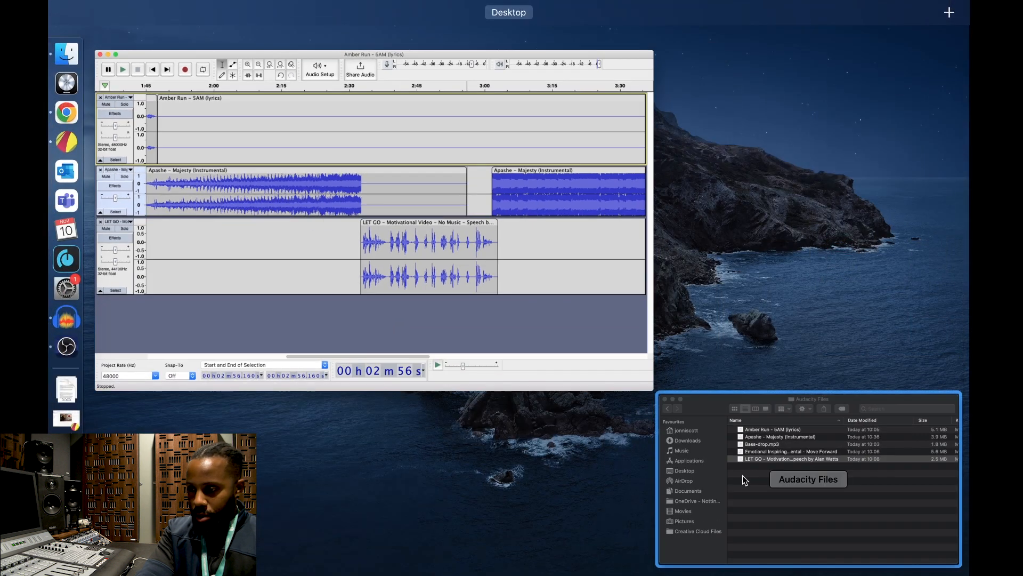
pyautogui.click(744, 480)
pyautogui.moveTo(638, 284); pyautogui.dragTo(55, 320)
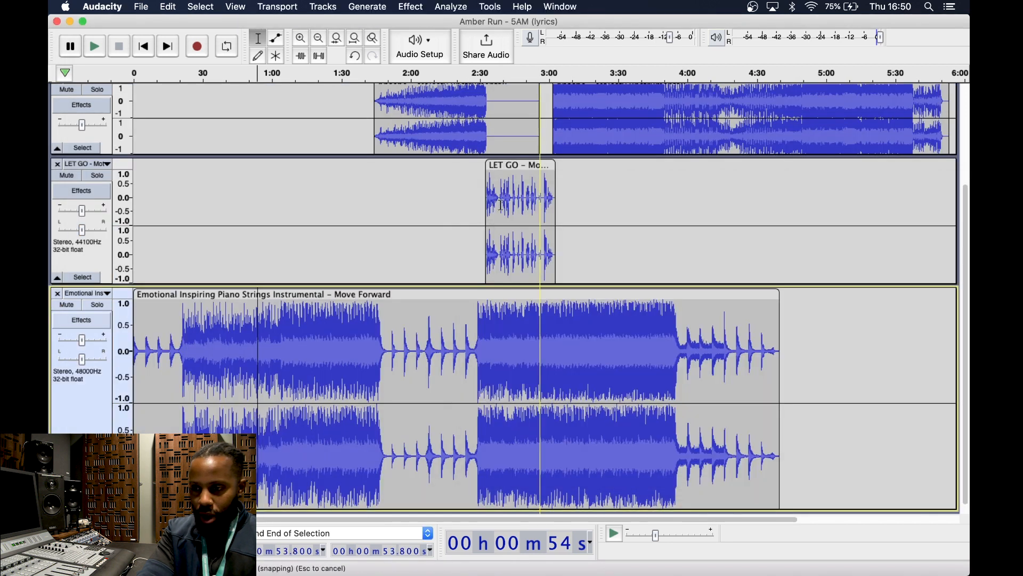
# Split the piano strings clip at 2 m 28.584 s and delete the piece before the split.
pyautogui.scroll(3, 509, 214)
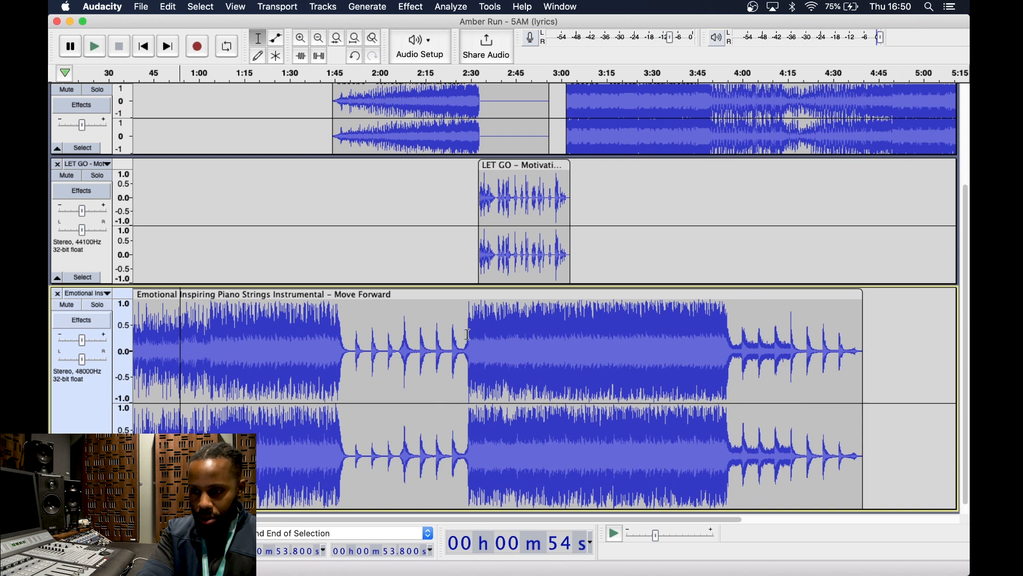
pyautogui.click(467, 341)
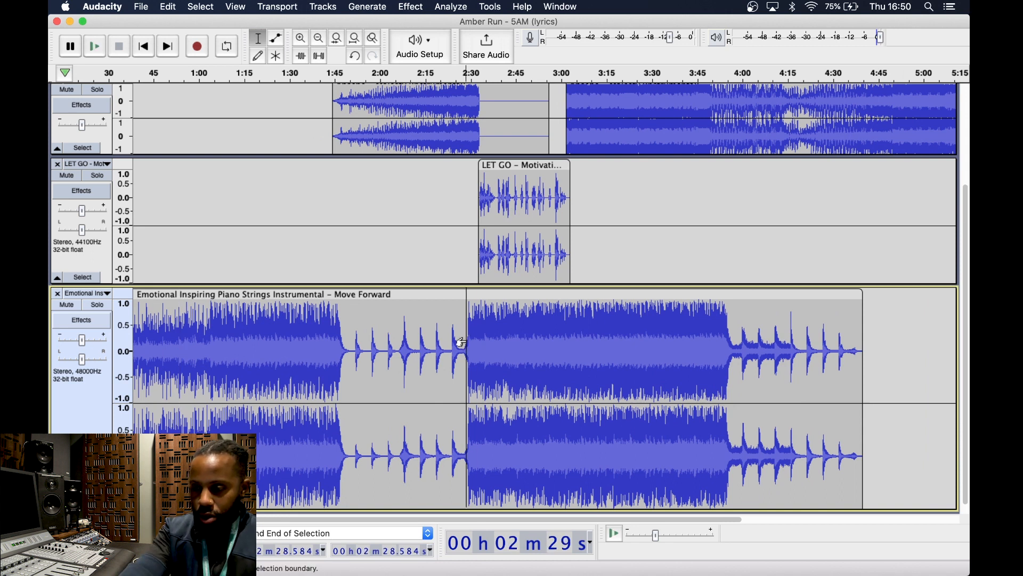
pyautogui.press('super+i')
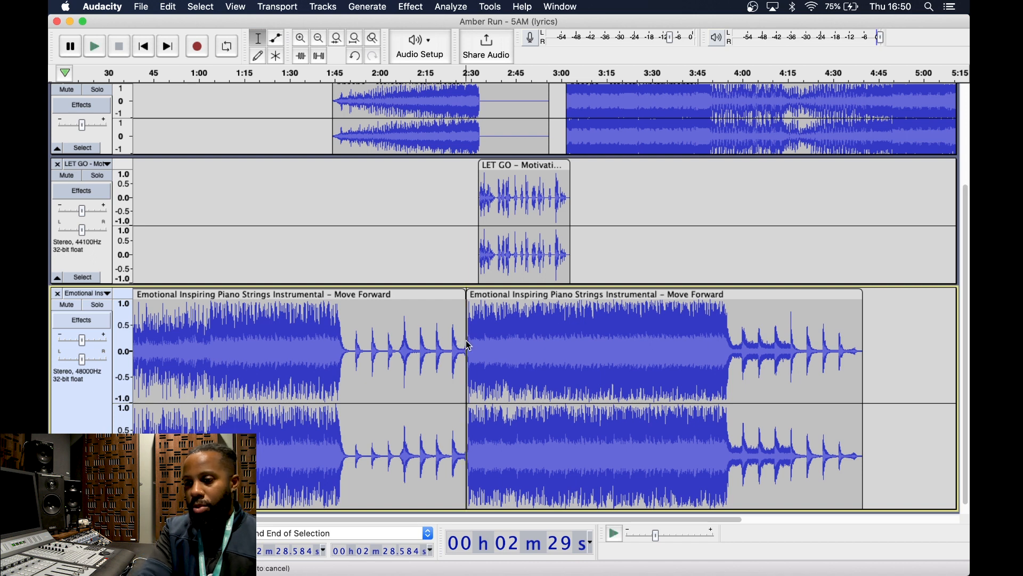
pyautogui.click(409, 296)
pyautogui.press('Delete')
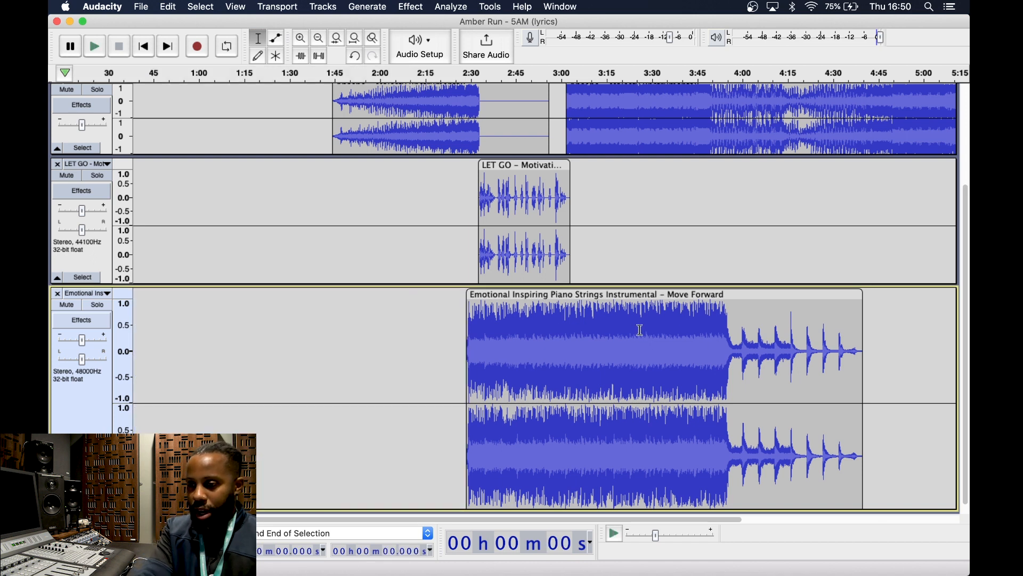
# Split the piano strings clip where the speech ends, at 3 m 03.049 s, and delete the piece after the split.
pyautogui.moveTo(571, 301); pyautogui.dragTo(567, 330)
pyautogui.scroll(3, 568, 330)
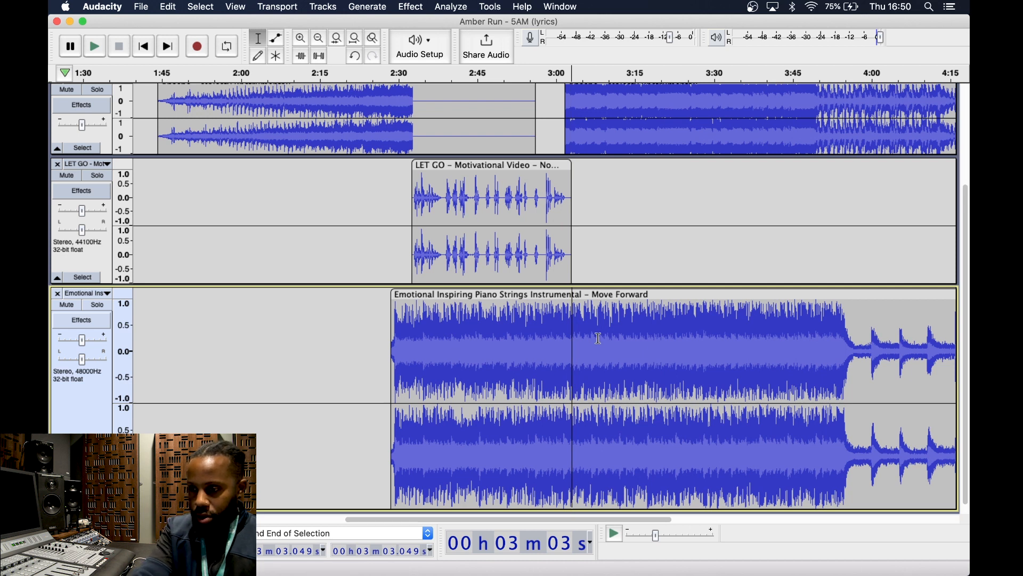
pyautogui.press('super+i')
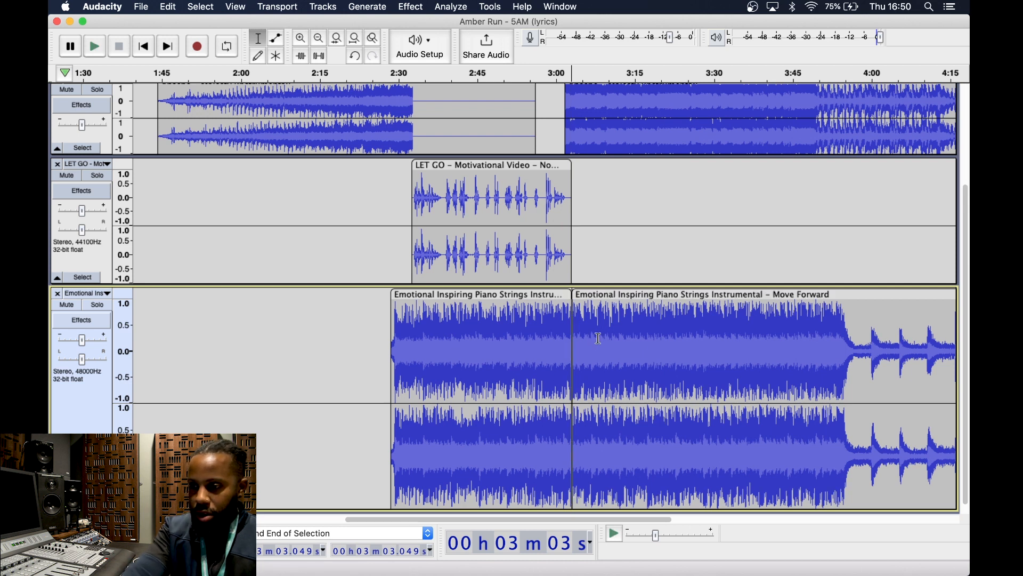
pyautogui.click(593, 292)
pyautogui.press('Delete')
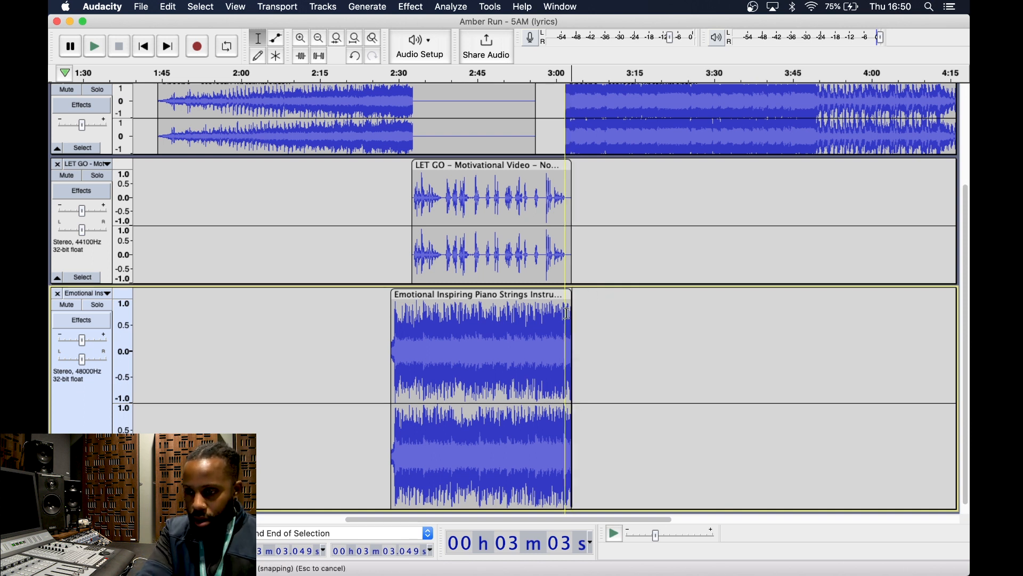
# Play the mix from 2 m 33.819 s to judge the piano strings' level against the speech.
pyautogui.press('super+1')
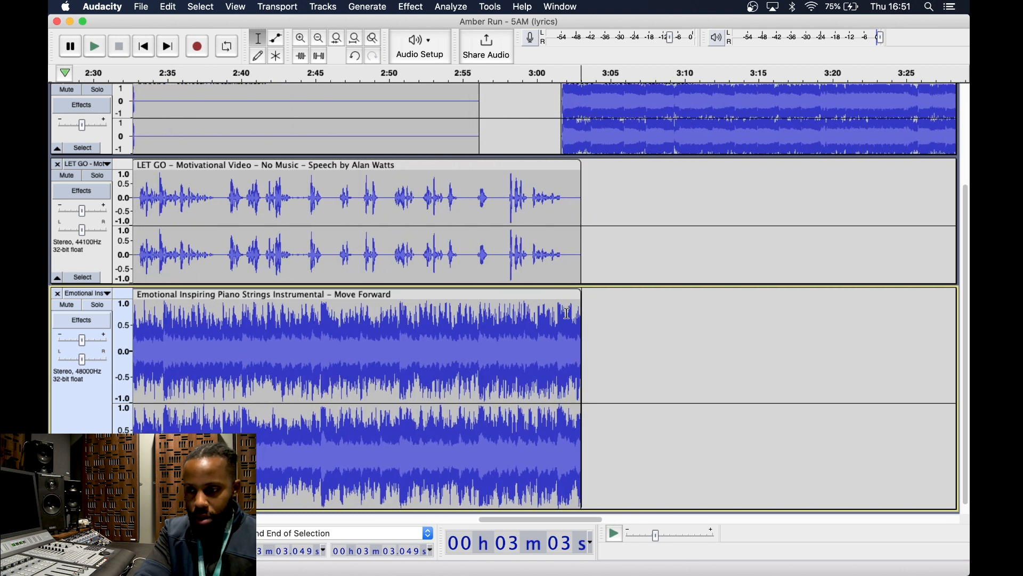
pyautogui.hscroll(-5, 566, 313)
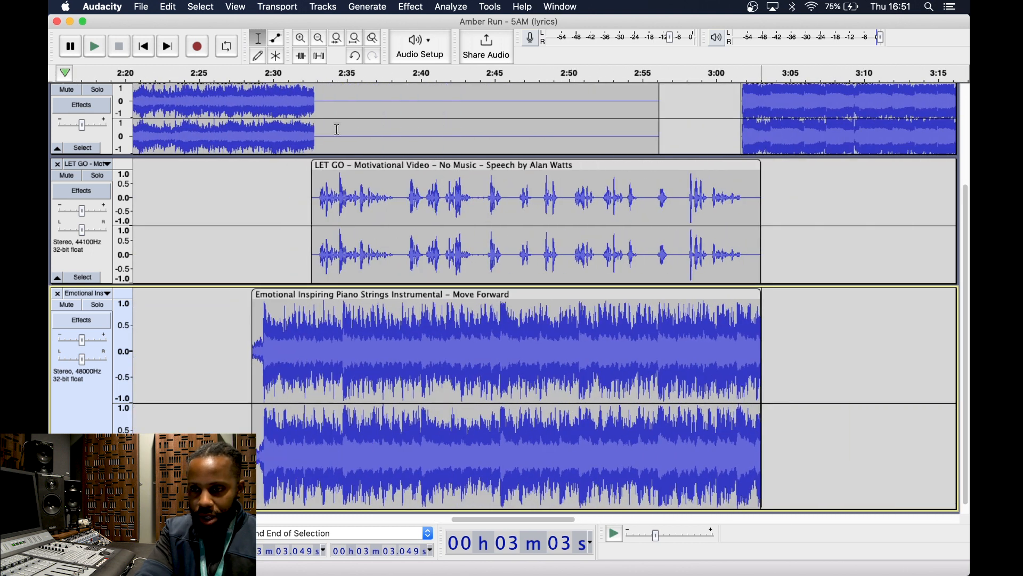
pyautogui.scroll(1, 330, 129)
pyautogui.click(330, 129)
pyautogui.press('space')
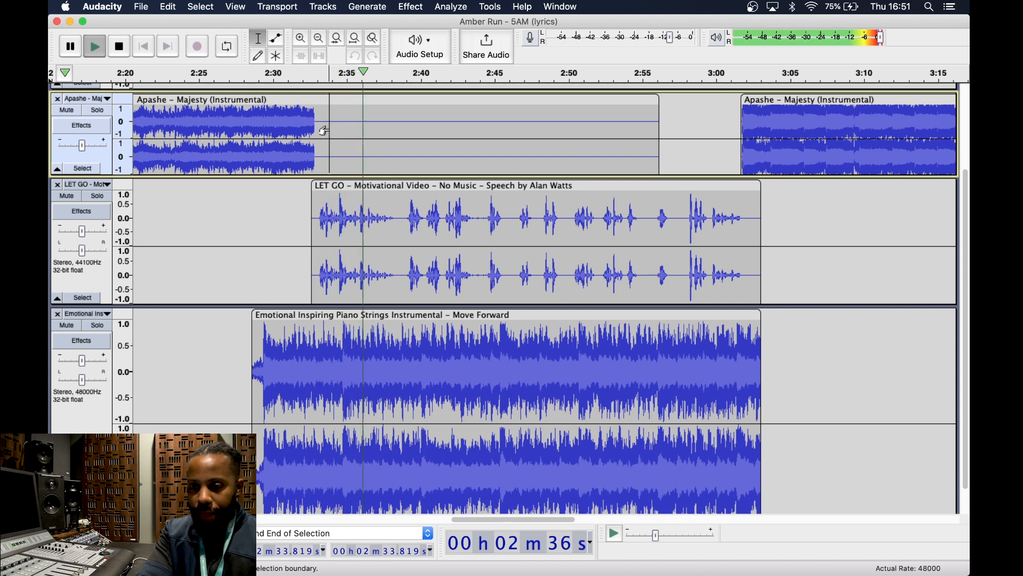
pyautogui.press('space')
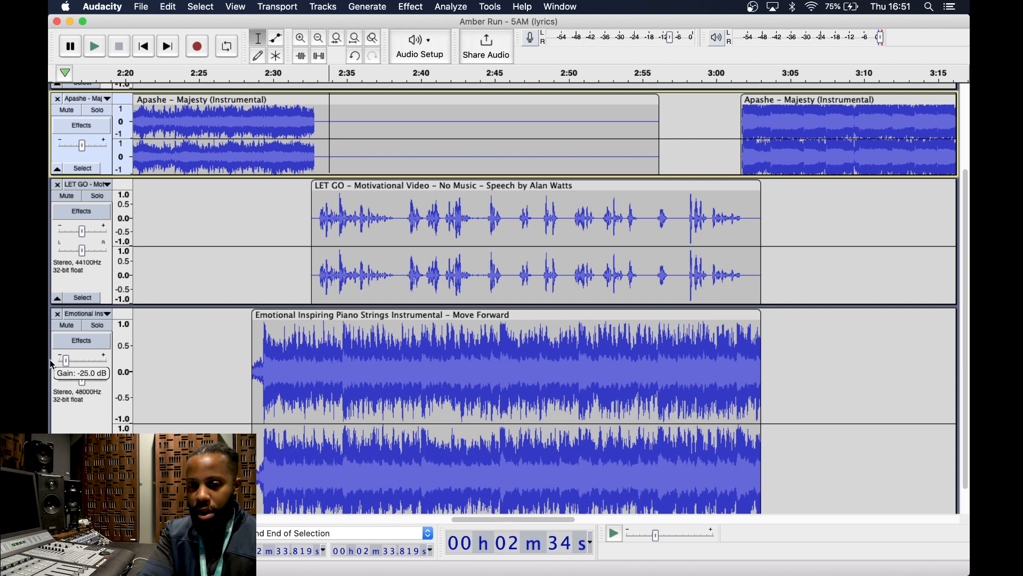
# Lower the piano strings track's gain to about -25 dB and play the mix from 2 m 33.213 s.
pyautogui.click(320, 354)
pyautogui.scroll(-1, 320, 354)
pyautogui.press('space')
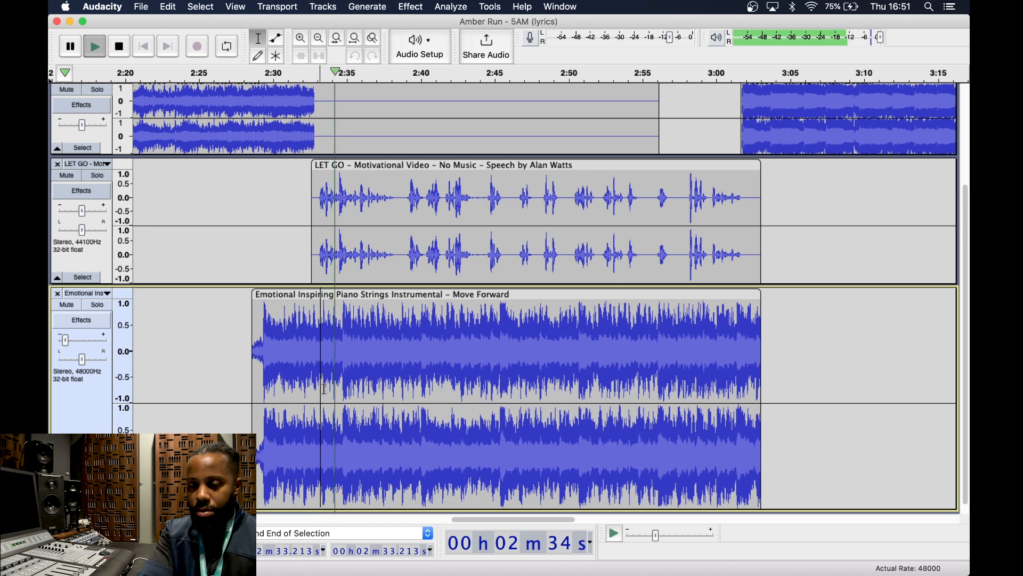
pyautogui.press('space')
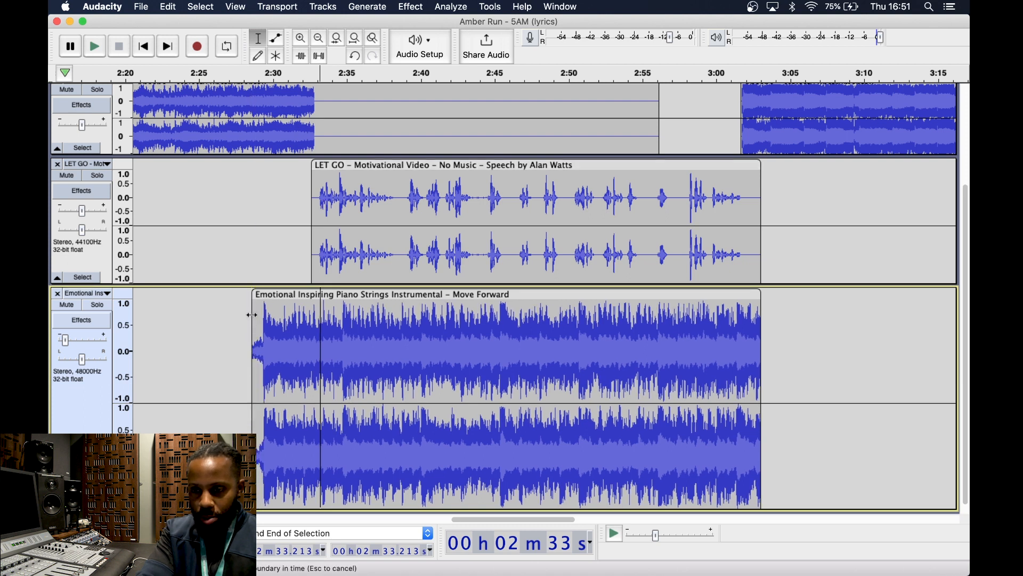
# Trim the piano strings clip to start at 2 m 31.393 s and apply Fade In from there to 2 m 32.603 s.
pyautogui.moveTo(247, 348); pyautogui.dragTo(293, 316)
pyautogui.scroll(3, 293, 315)
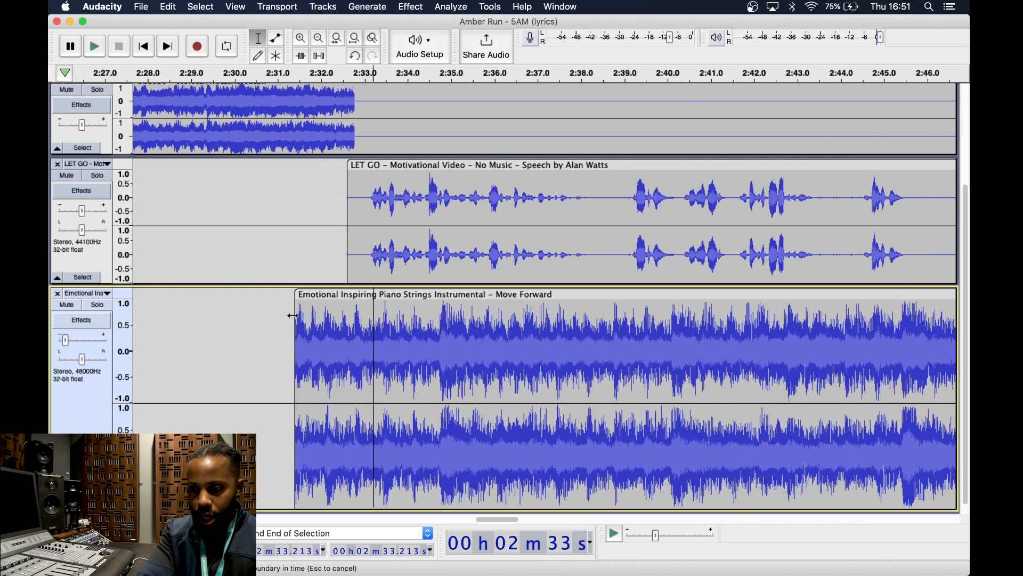
pyautogui.moveTo(348, 320); pyautogui.dragTo(296, 320)
pyautogui.click(408, 7)
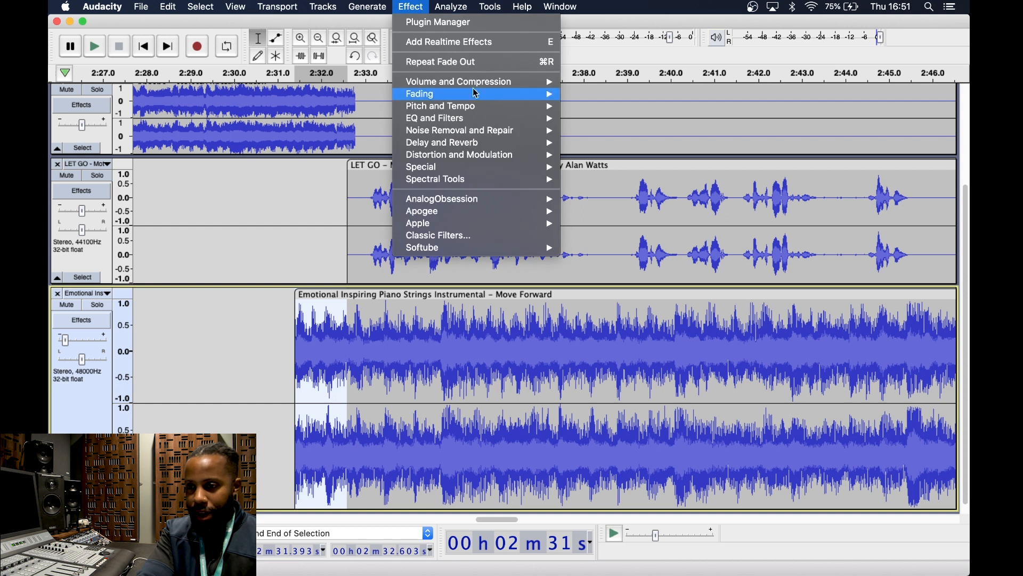
pyautogui.moveTo(506, 96)
pyautogui.click(594, 133)
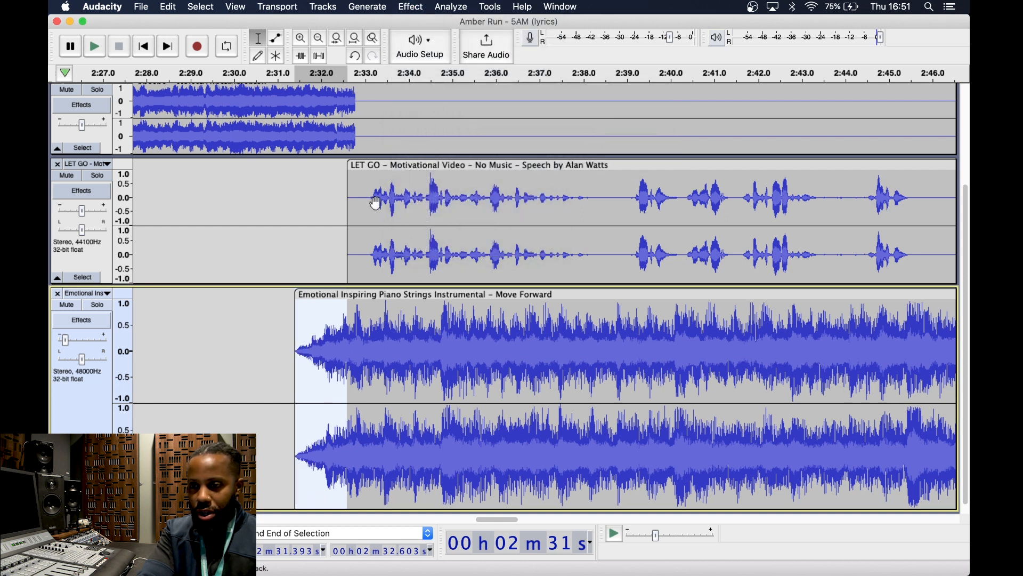
# Play the mix from 2 m 31.393 s to check the piano strings' fade-in.
pyautogui.moveTo(294, 233); pyautogui.dragTo(291, 236)
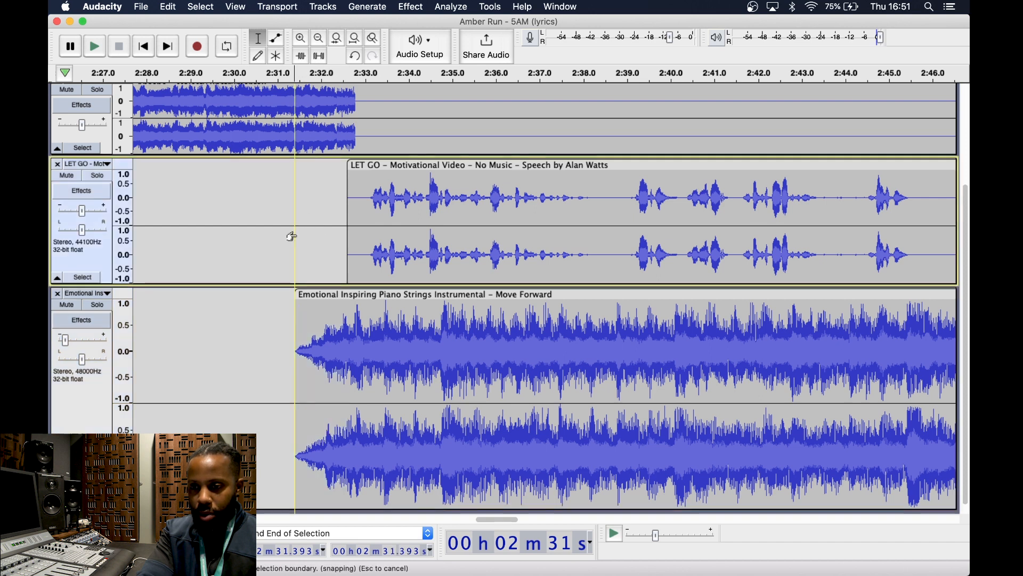
pyautogui.press('space')
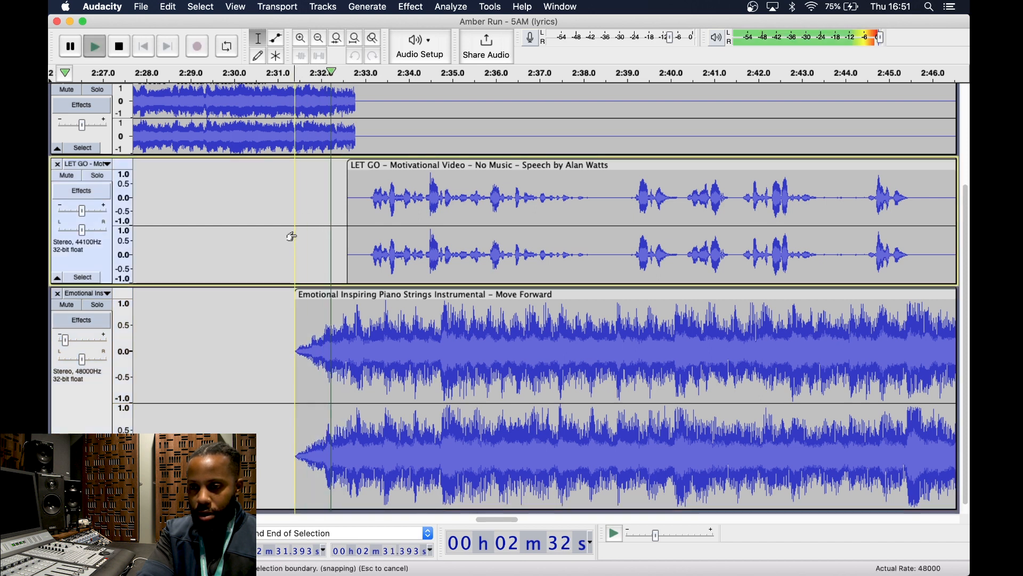
pyautogui.press('space')
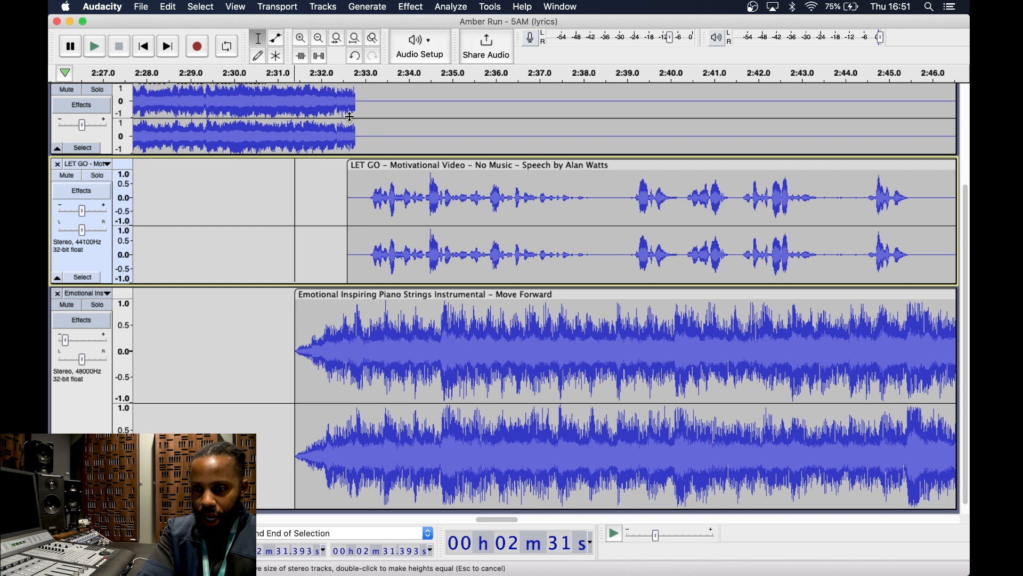
# Apply Fade Out to the end of the Apashe – Majesty audio from 2 m 32.667 s to 2 m 32.776 s.
pyautogui.keyDown('ctrl'); pyautogui.scroll(3, 347, 128); pyautogui.keyUp('ctrl')
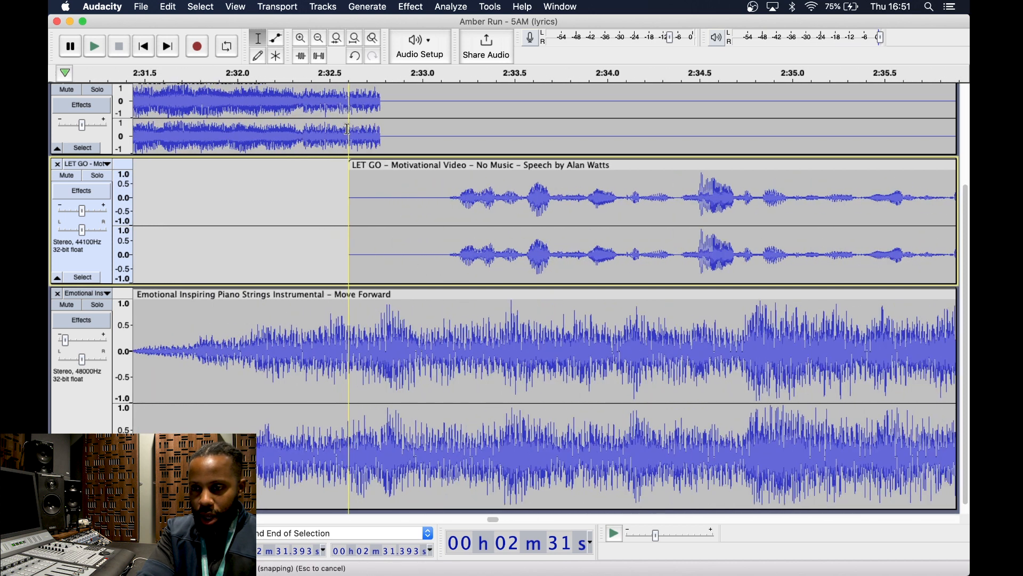
pyautogui.keyDown('ctrl'); pyautogui.scroll(1, 347, 129); pyautogui.keyUp('ctrl')
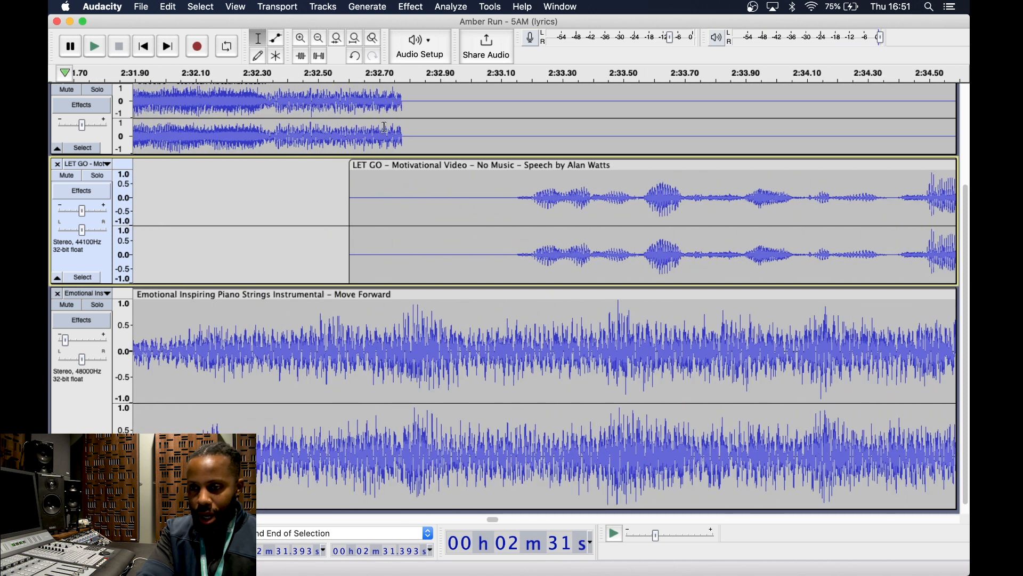
pyautogui.moveTo(369, 134); pyautogui.dragTo(405, 137)
pyautogui.scroll(1, 402, 137)
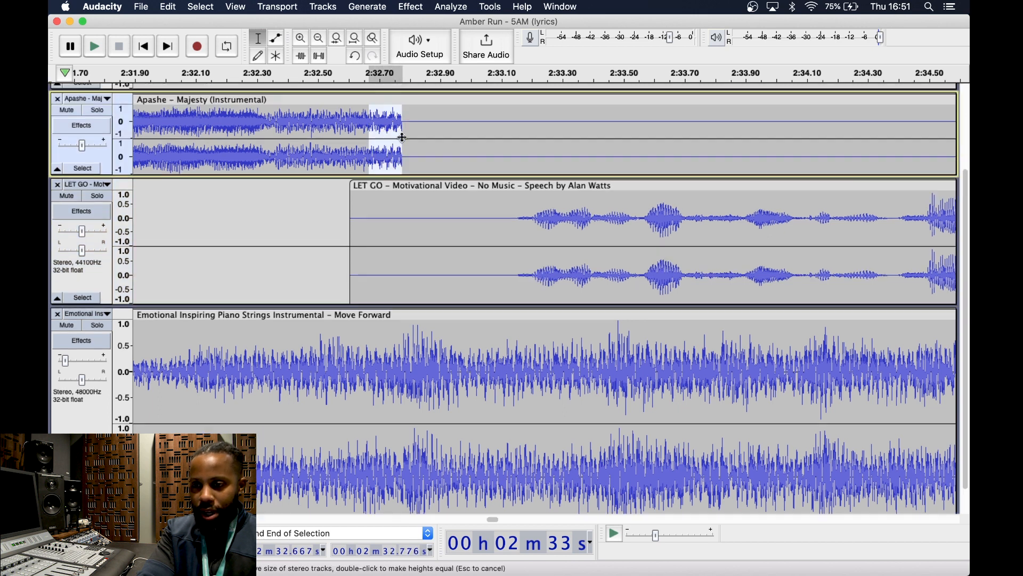
pyautogui.click(410, 6)
pyautogui.moveTo(503, 94)
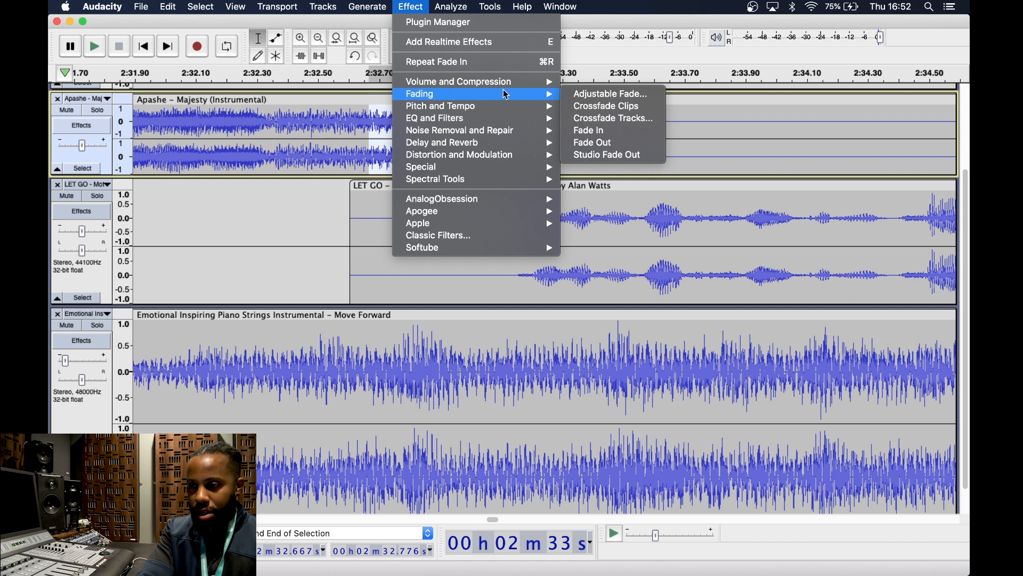
pyautogui.click(608, 143)
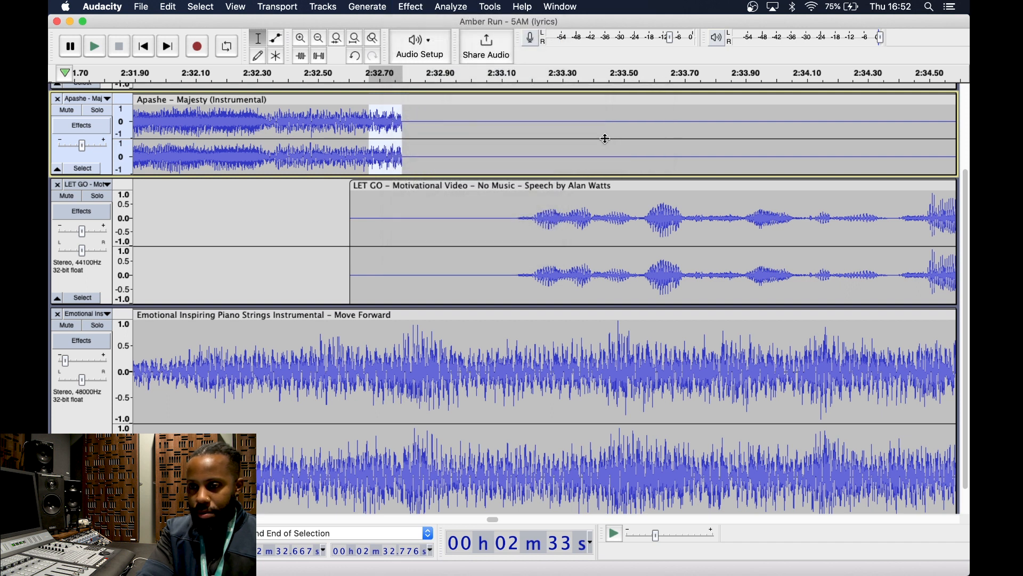
# Play the mix from 2 m 32.495 s to check the transition from the Apashe song into the speech.
pyautogui.click(317, 147)
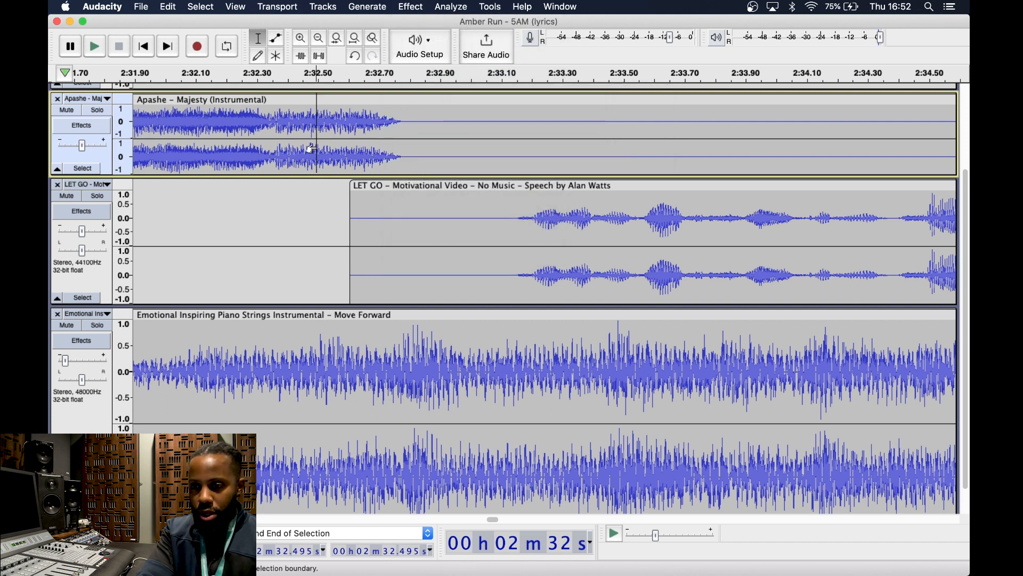
pyautogui.scroll(-2, 311, 148)
pyautogui.press('space')
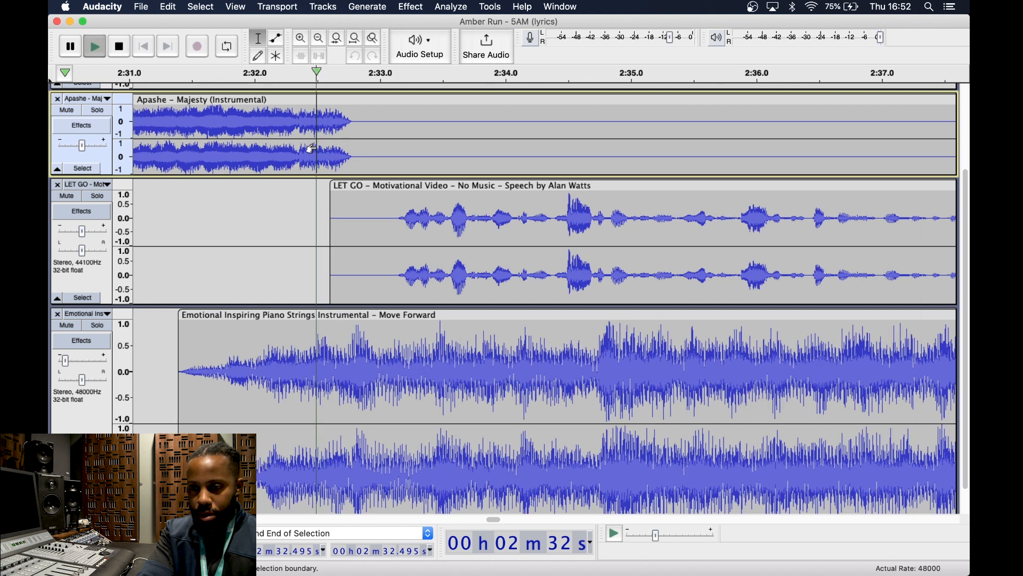
pyautogui.scroll(-2, 347, 235)
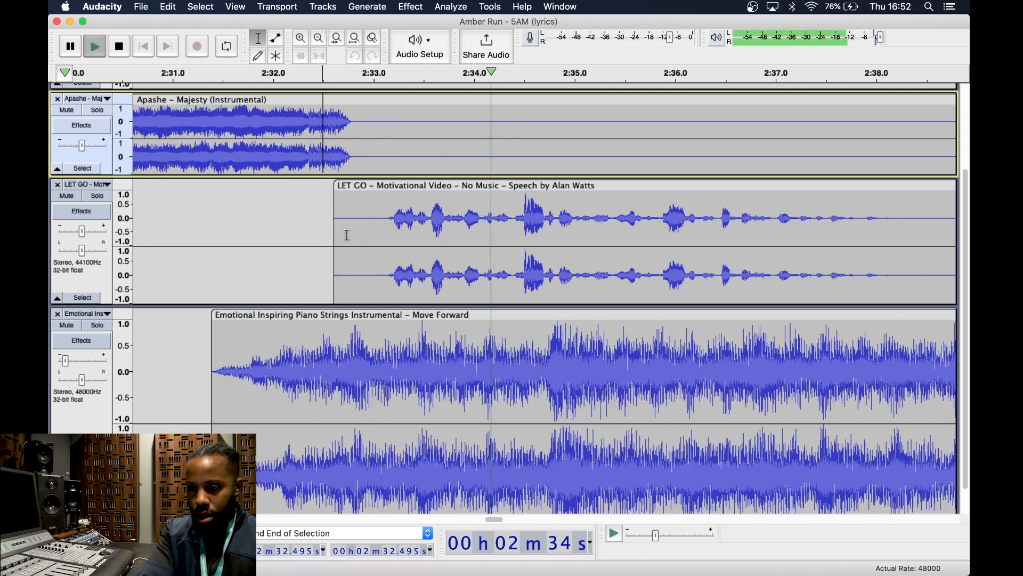
pyautogui.scroll(-2, 347, 235)
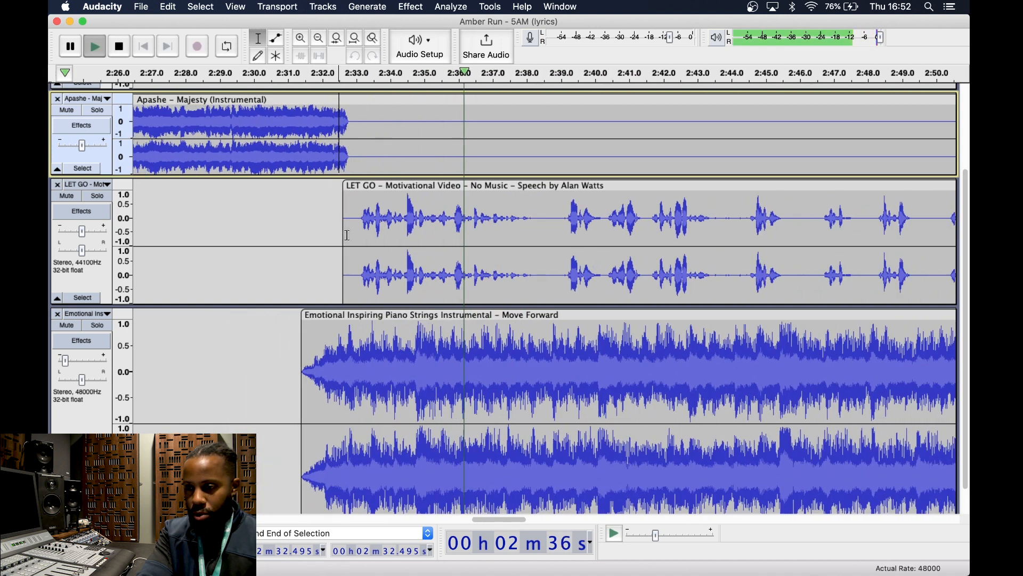
pyautogui.scroll(-1, 347, 235)
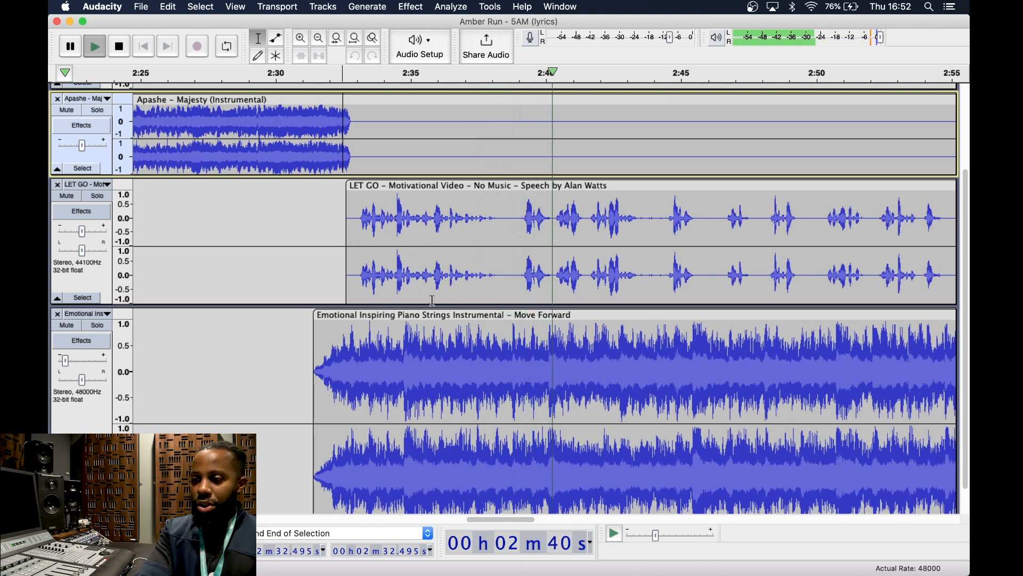
# Play the mix from 3 m 00.865 s to check the transition from the speech into the second Apashe – Majesty clip.
pyautogui.hscroll(3, 432, 300)
pyautogui.hscroll(1, 432, 301)
pyautogui.scroll(-2, 432, 300)
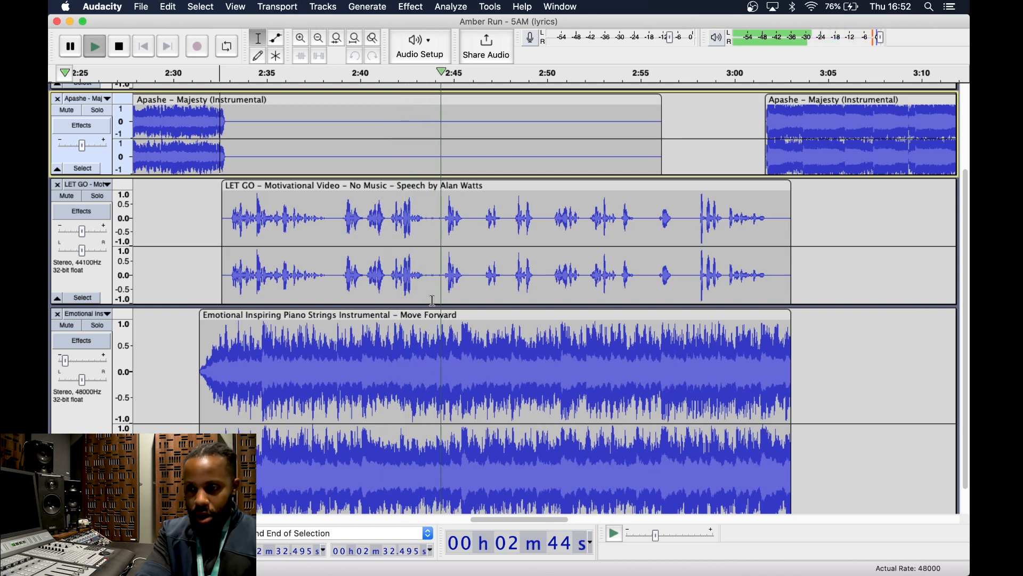
pyautogui.press('space')
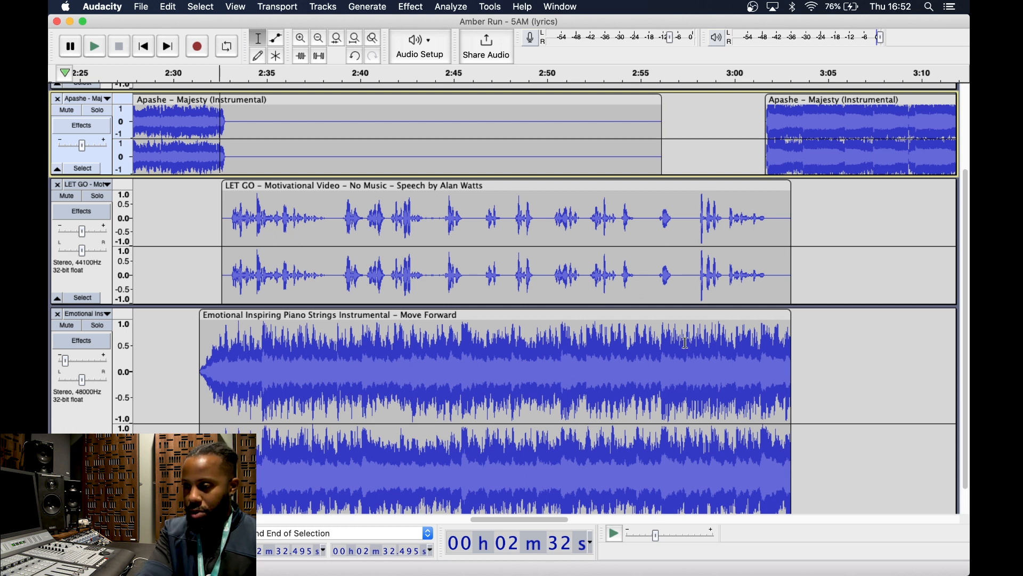
pyautogui.scroll(5, 756, 119)
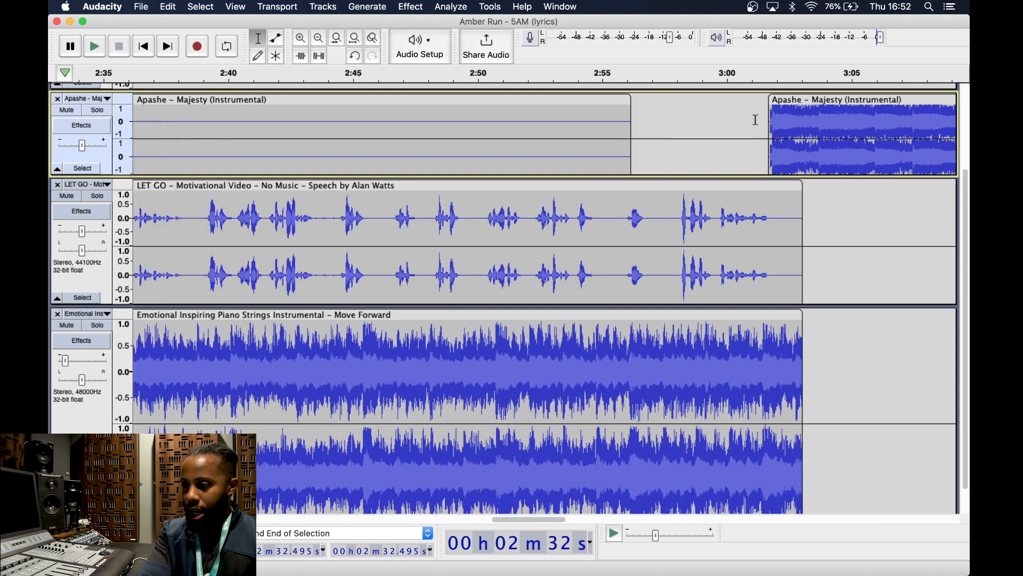
pyautogui.click(744, 132)
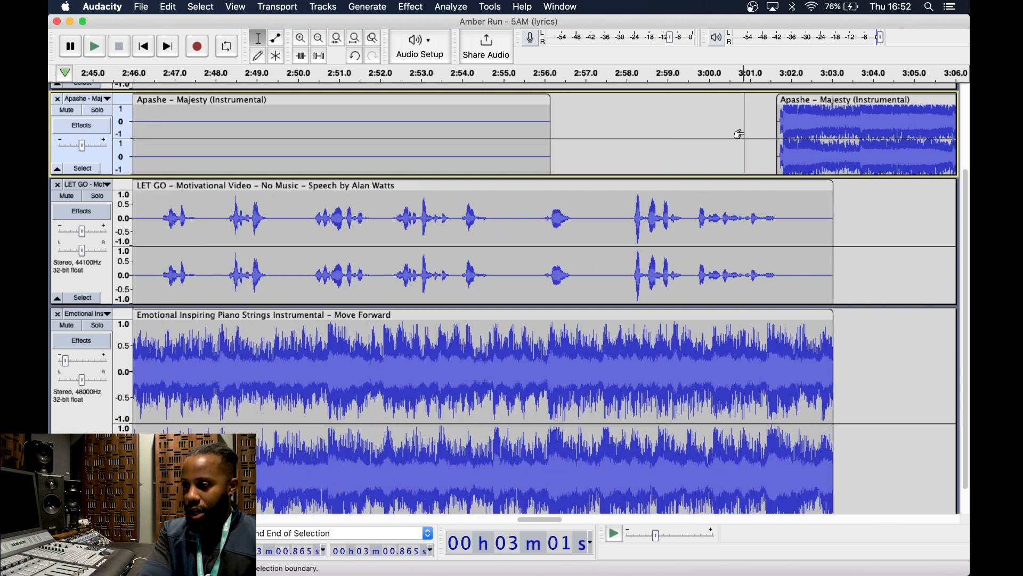
pyautogui.press('space')
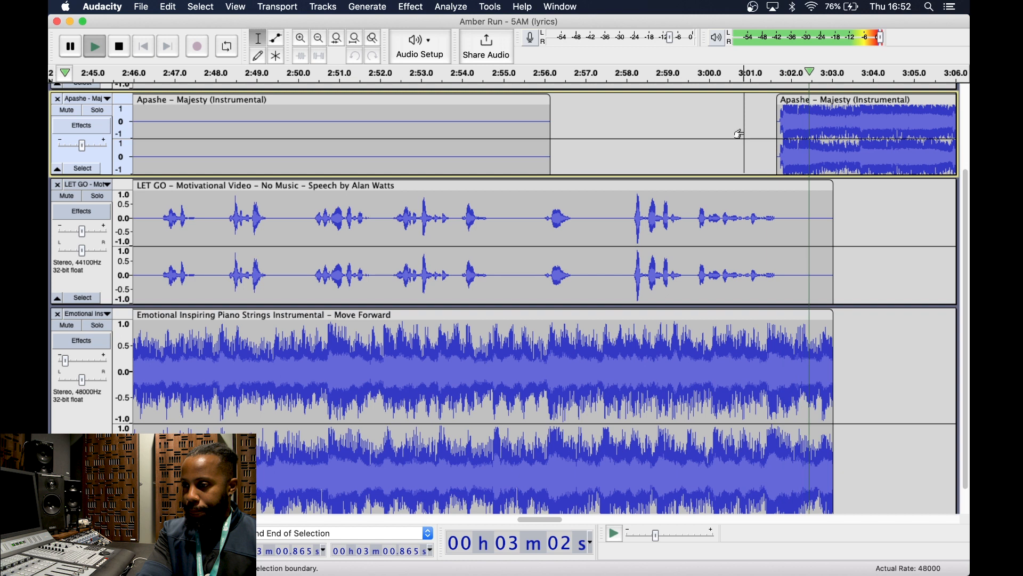
pyautogui.press('space')
# Apply Fade Out to the end of the piano strings clip from 3 m 01.332 s to 3 m 03.049 s.
pyautogui.moveTo(762, 345); pyautogui.dragTo(835, 346)
pyautogui.scroll(-1, 666, 213)
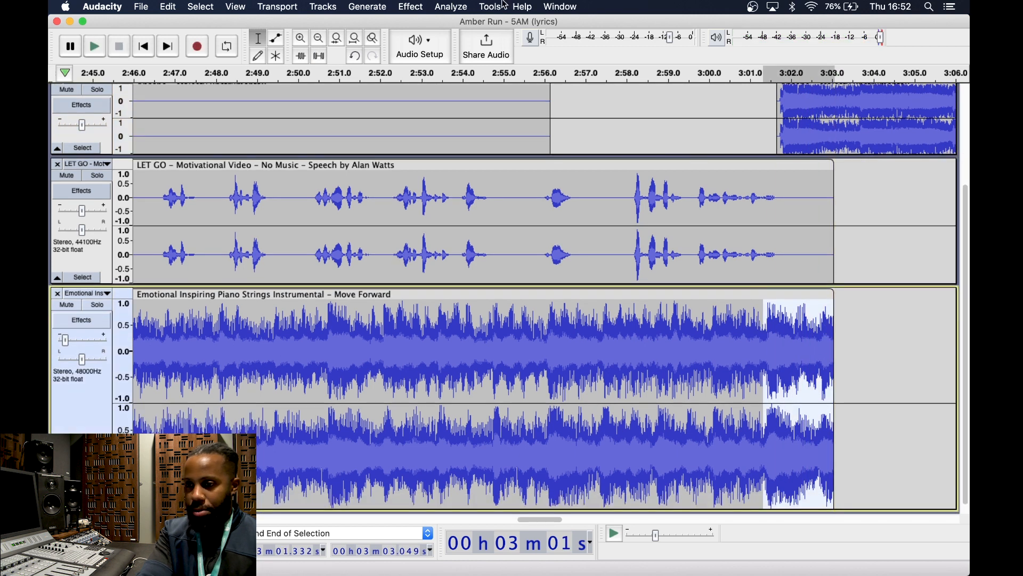
pyautogui.click(426, 7)
pyautogui.moveTo(516, 96)
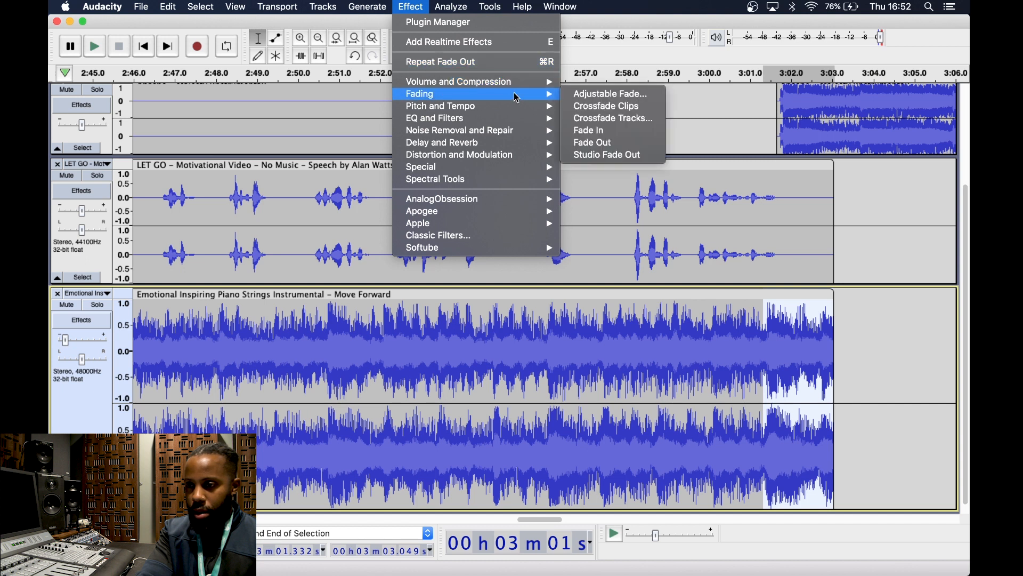
pyautogui.click(619, 143)
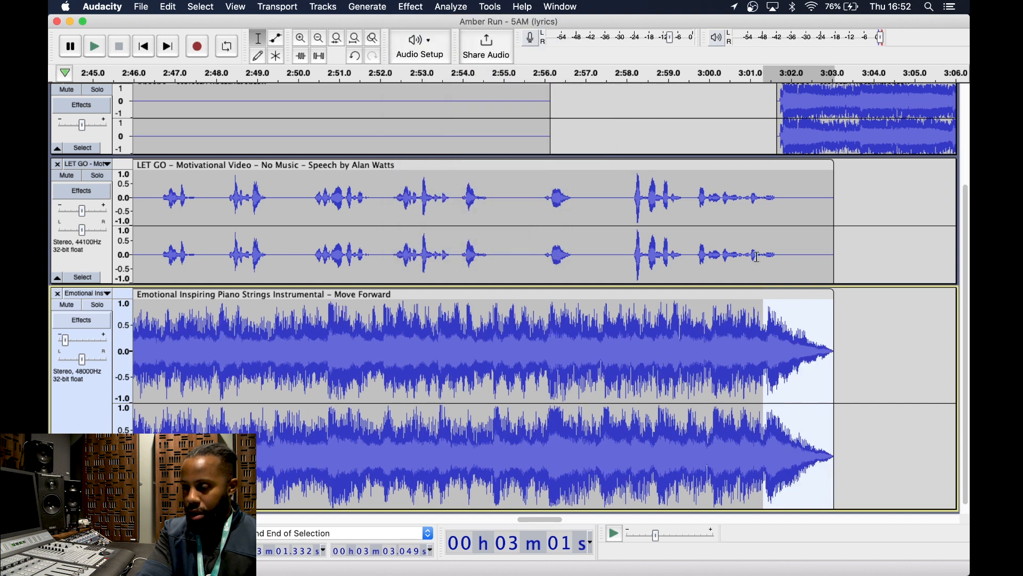
# Trim the second Apashe – Majesty clip to start at 3 m 01.705 s and apply Fade In from there to 3 m 01.841 s.
pyautogui.scroll(5, 780, 139)
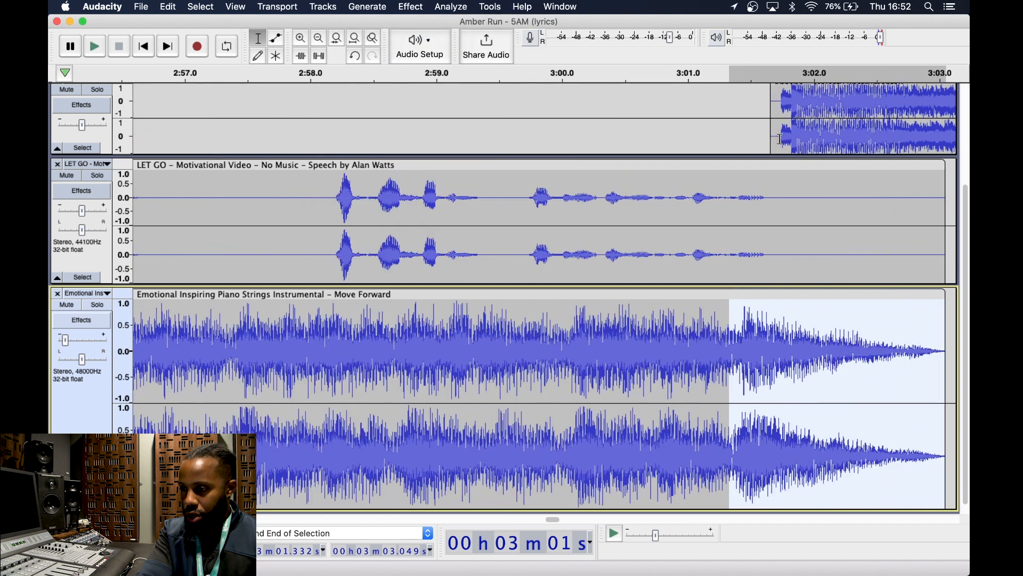
pyautogui.scroll(5, 780, 139)
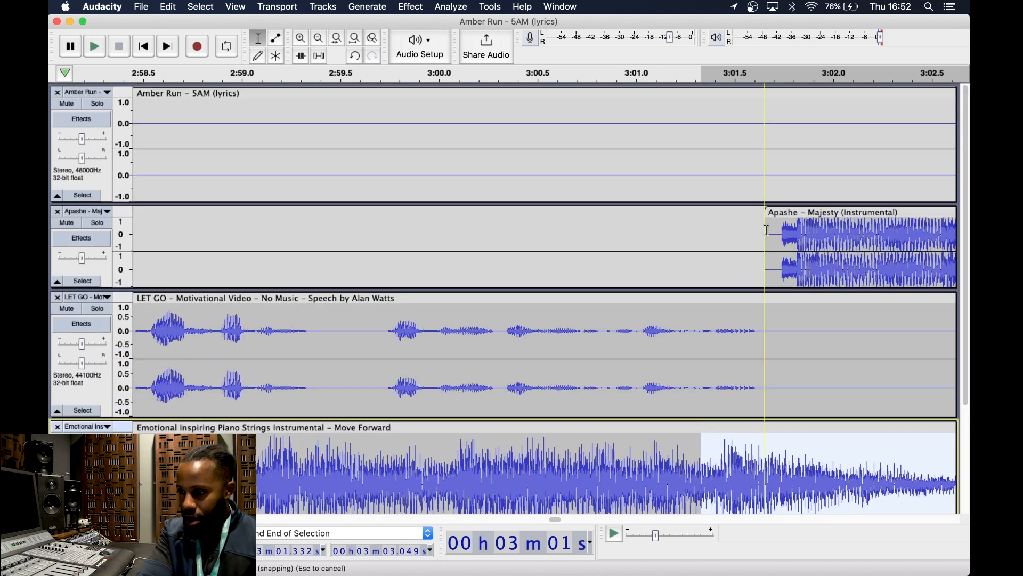
pyautogui.moveTo(765, 225); pyautogui.dragTo(776, 225)
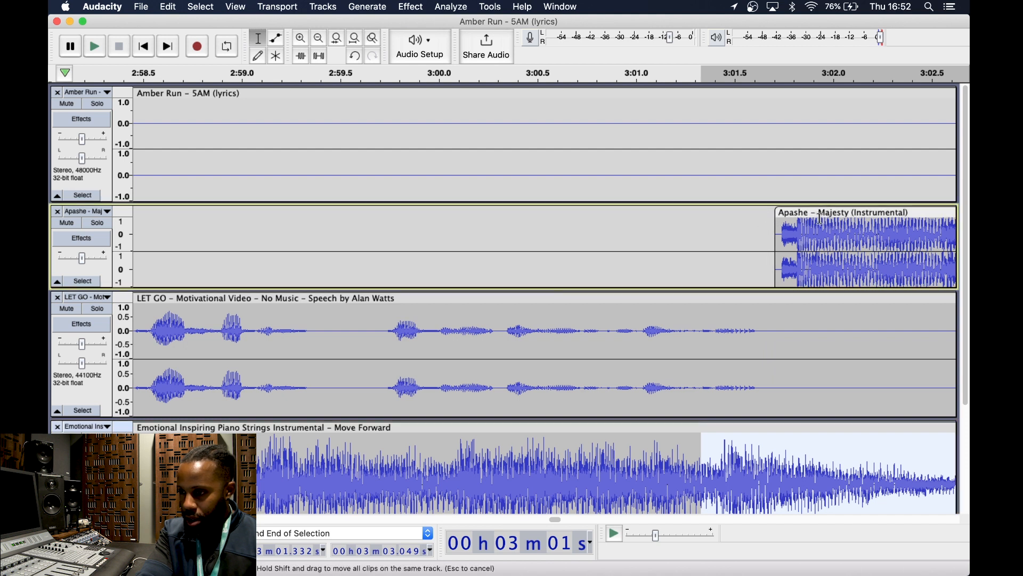
pyautogui.moveTo(802, 235); pyautogui.dragTo(776, 236)
pyautogui.click(413, 7)
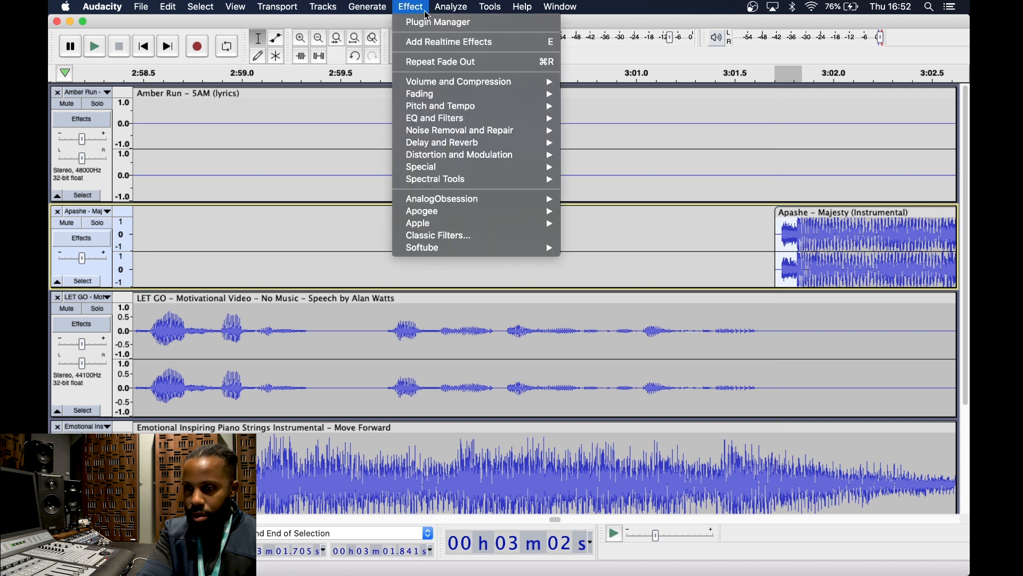
pyautogui.moveTo(543, 96)
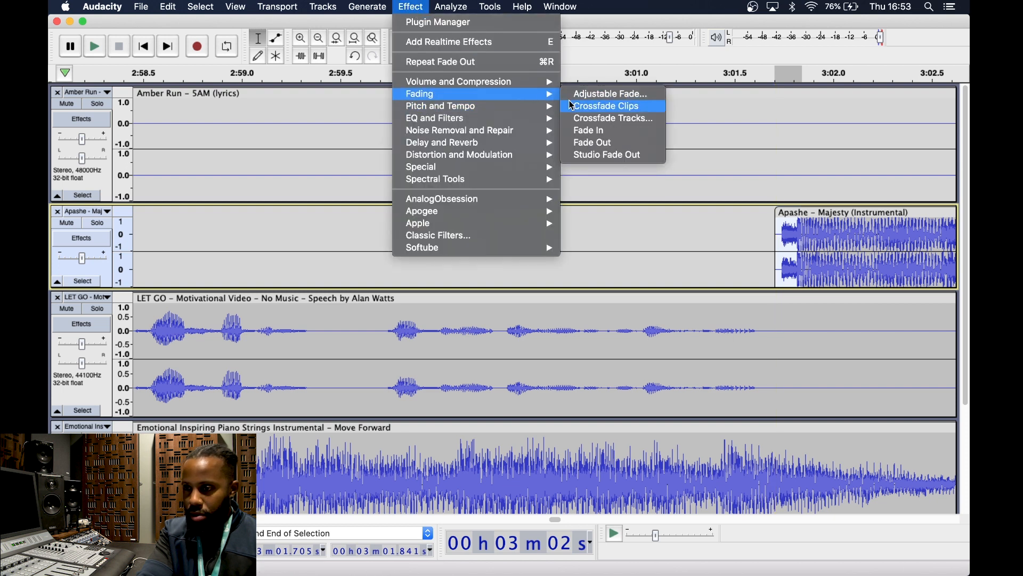
pyautogui.click(594, 130)
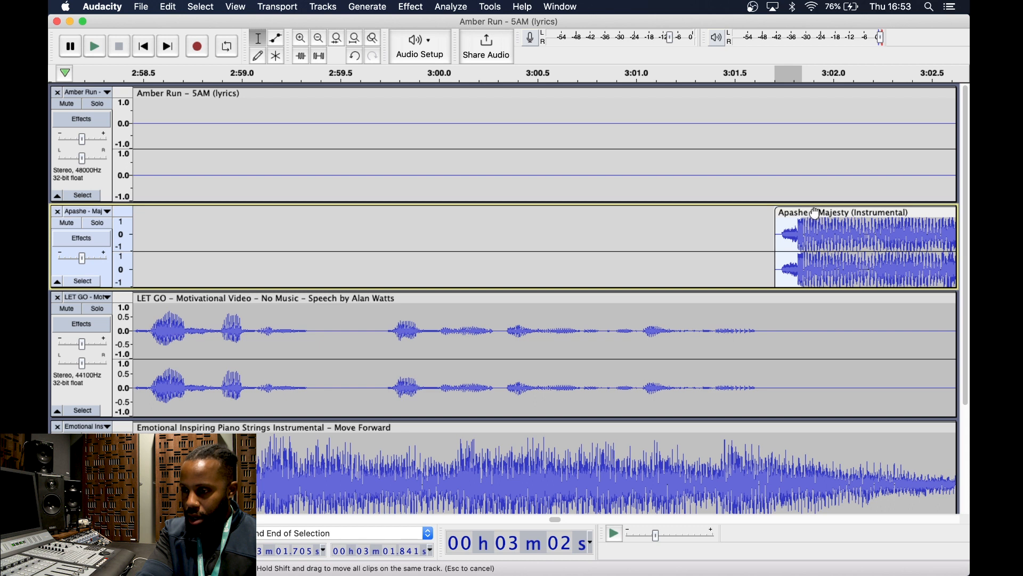
# Play the mix from 2 m 58.875 s to check the faded transition from the speech into the second Apashe clip.
pyautogui.scroll(-3, 812, 298)
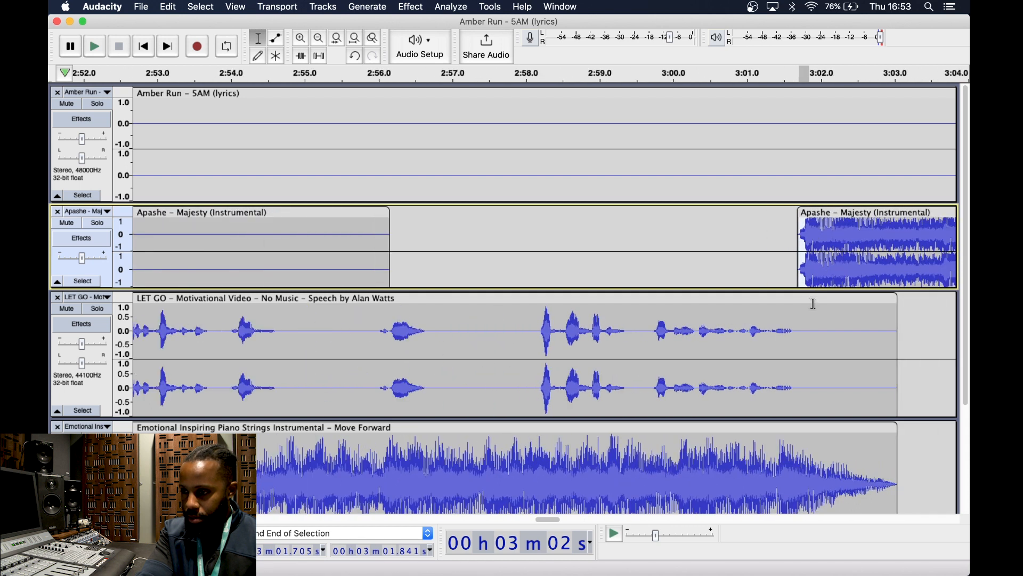
pyautogui.scroll(-1, 813, 304)
pyautogui.click(636, 224)
pyautogui.press('space')
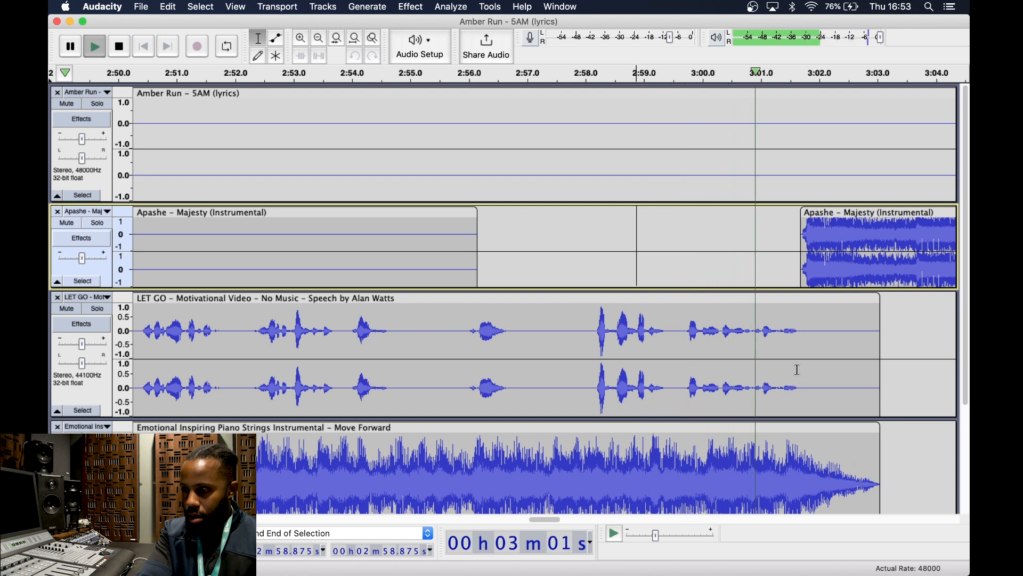
pyautogui.scroll(-5, 796, 370)
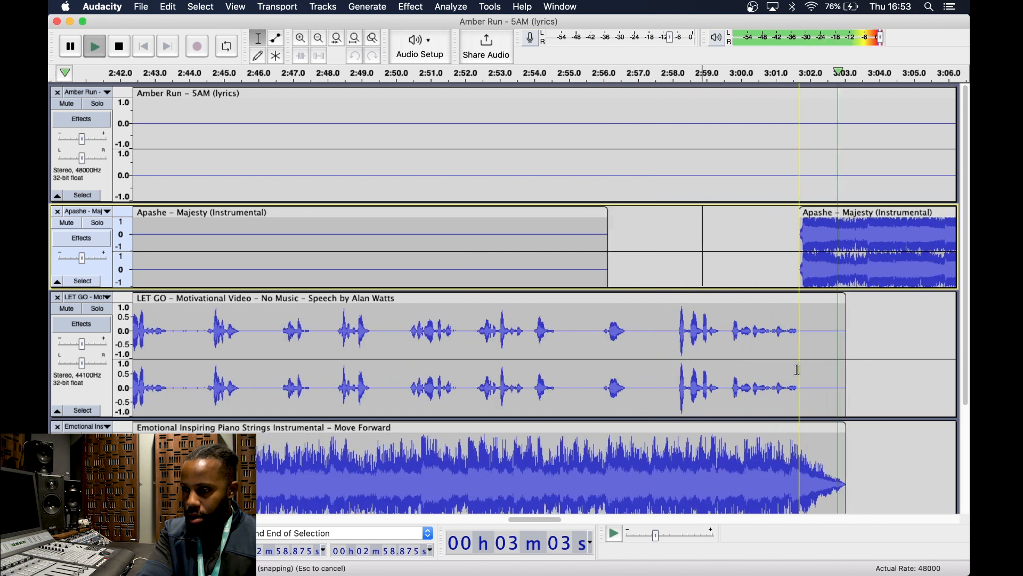
pyautogui.scroll(-1, 797, 370)
pyautogui.press('space')
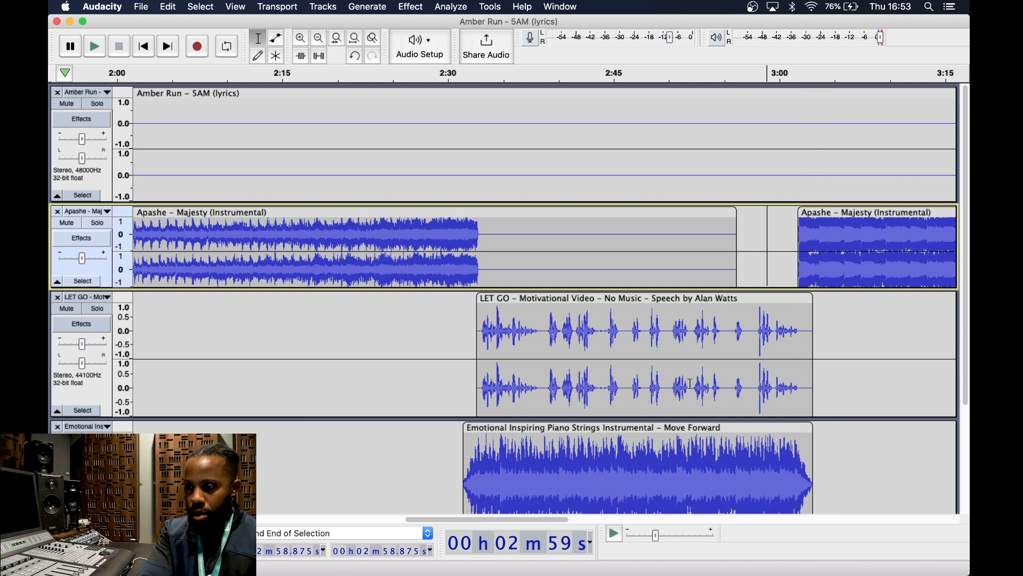
# Reduce the heights of the Apashe – Majesty and Amber Run tracks to make room below the existing tracks.
pyautogui.scroll(-2, 688, 382)
pyautogui.scroll(-1, 688, 382)
pyautogui.hscroll(3, 688, 382)
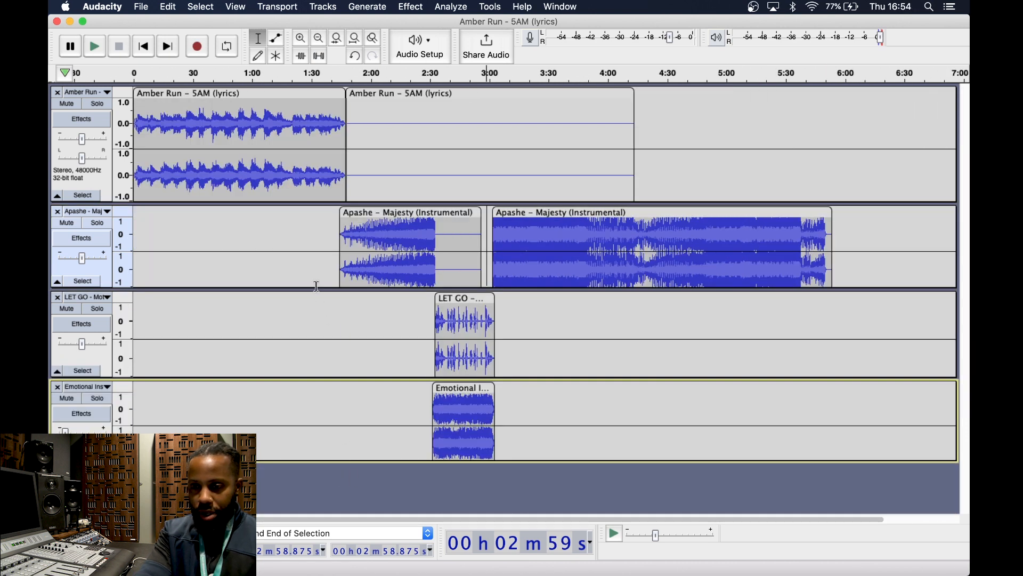
pyautogui.moveTo(316, 288); pyautogui.dragTo(317, 282)
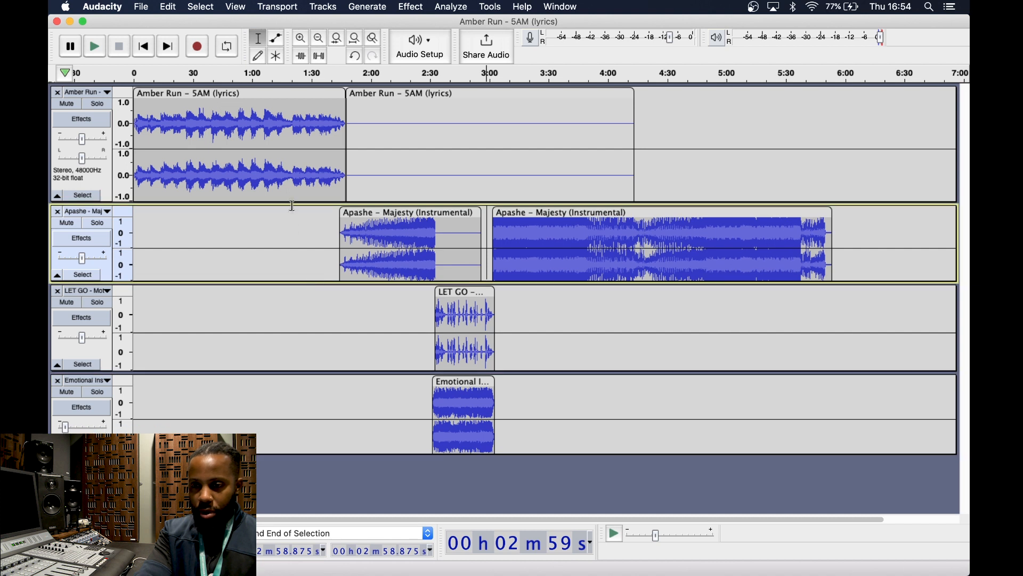
pyautogui.moveTo(291, 203); pyautogui.dragTo(289, 179)
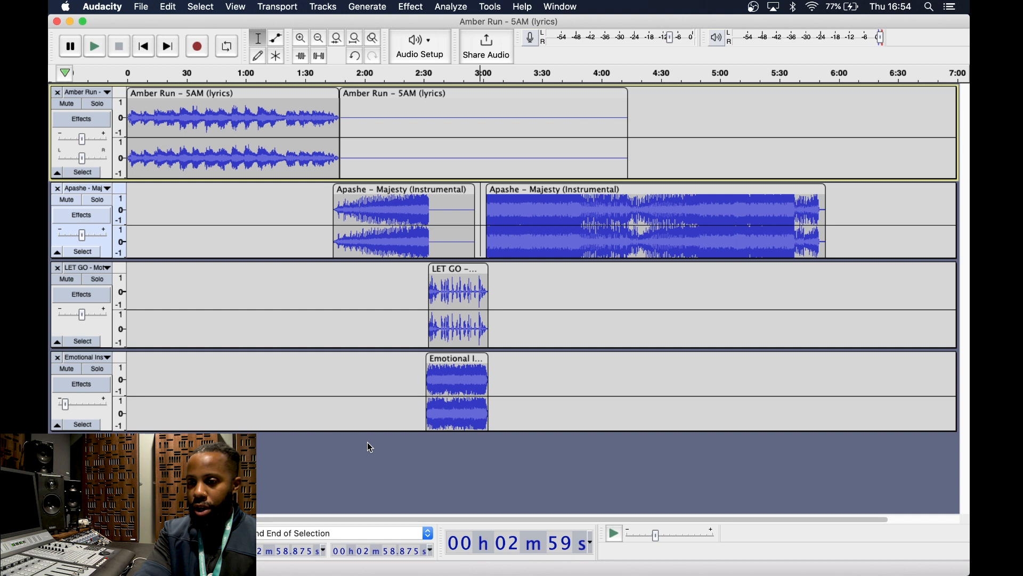
# Add a new mono track to the project.
pyautogui.click(322, 7)
pyautogui.moveTo(342, 24)
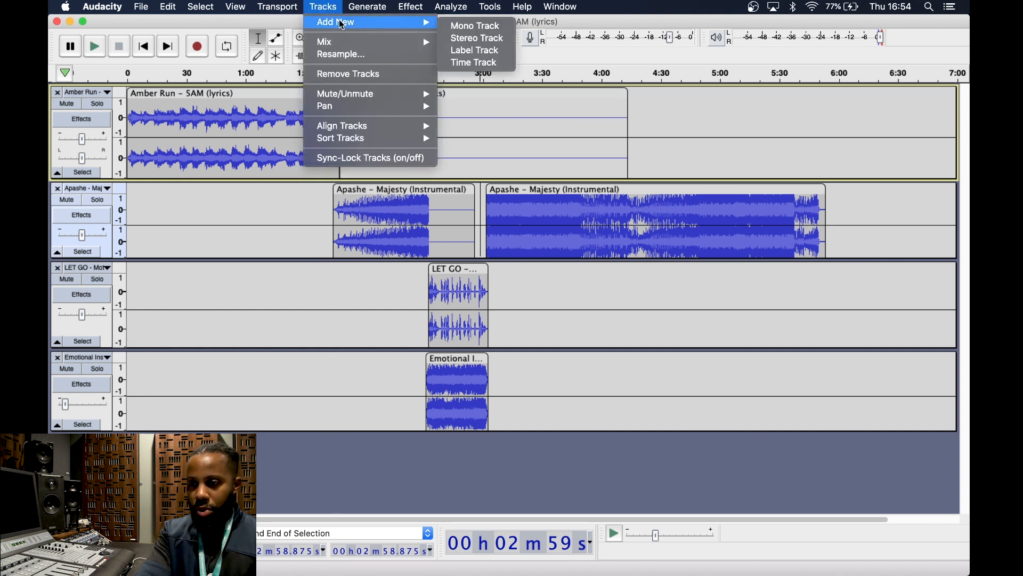
pyautogui.click(483, 30)
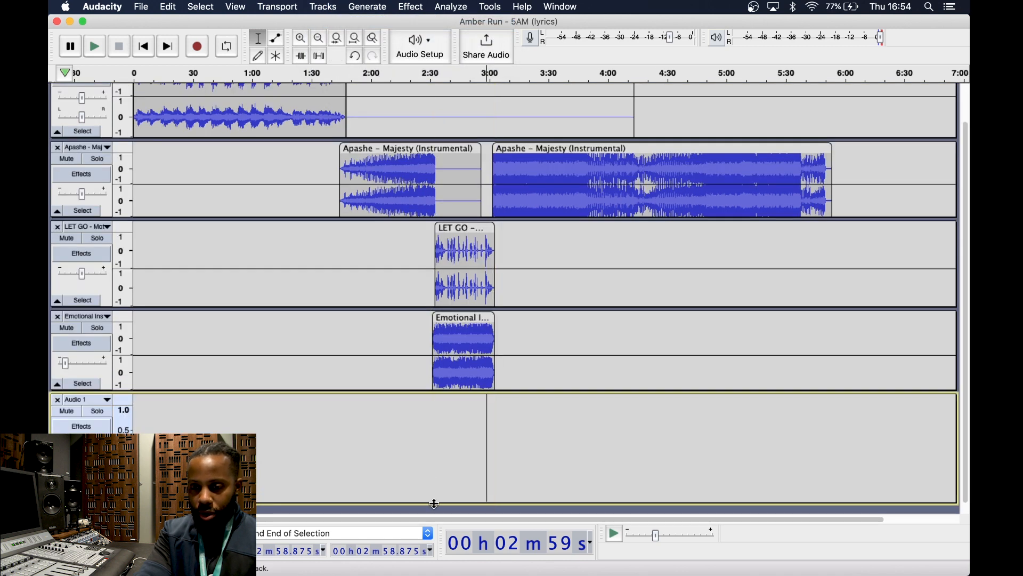
# Check which microphone is selected as the recording device in the audio setup.
pyautogui.scroll(1, 434, 499)
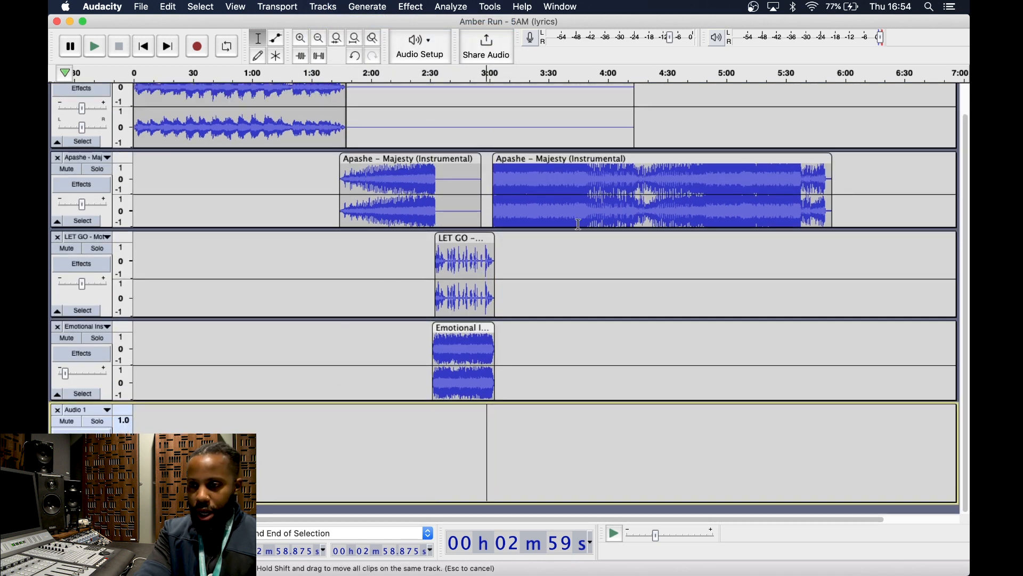
pyautogui.click(431, 48)
pyautogui.moveTo(454, 113)
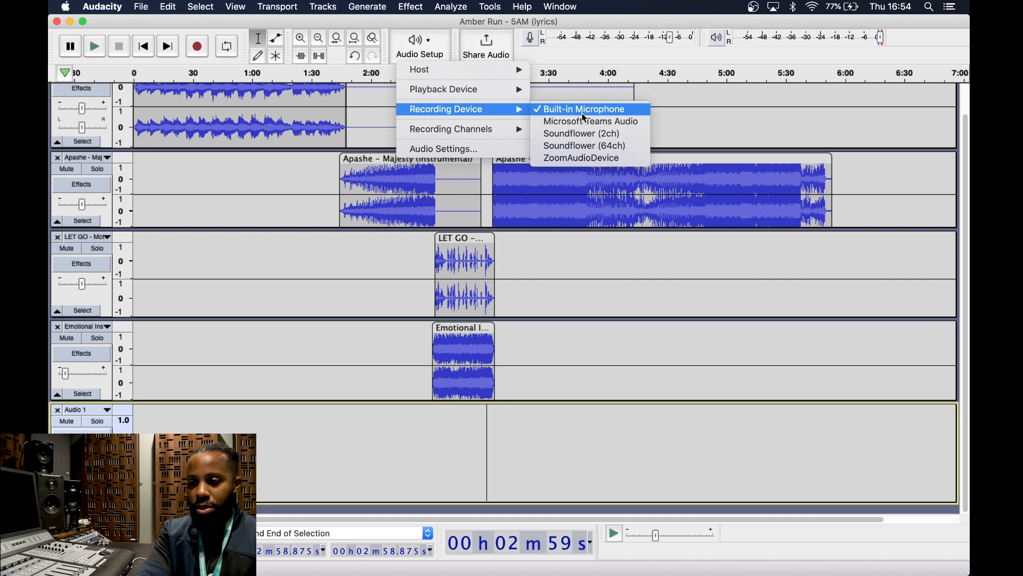
pyautogui.click(488, 443)
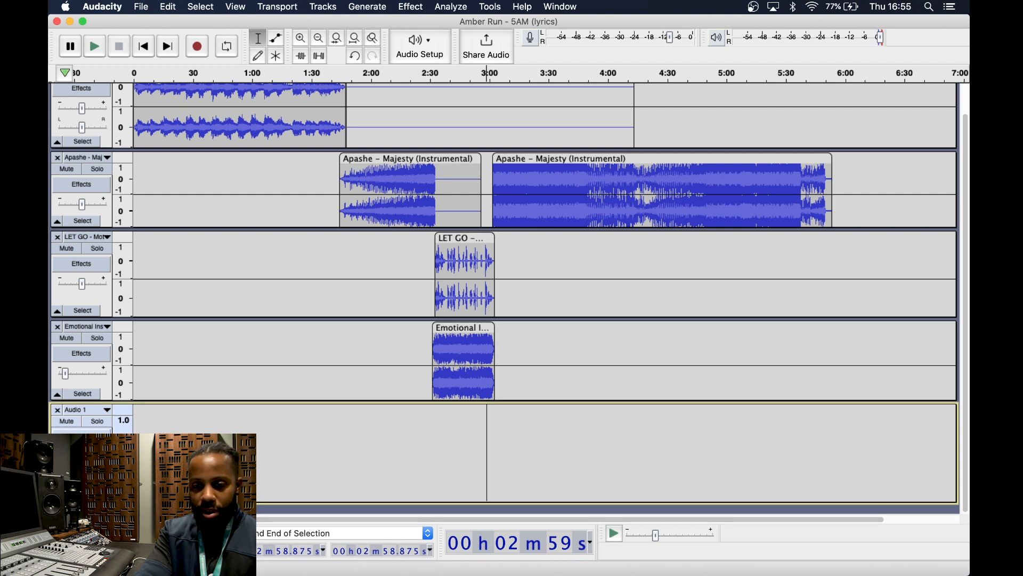
# Try to record a take on the new mono track with the cursor at 0 s, and stop the recording.
pyautogui.click(159, 464)
pyautogui.click(270, 465)
pyautogui.click(486, 459)
pyautogui.click(642, 467)
pyautogui.click(776, 462)
pyautogui.click(244, 463)
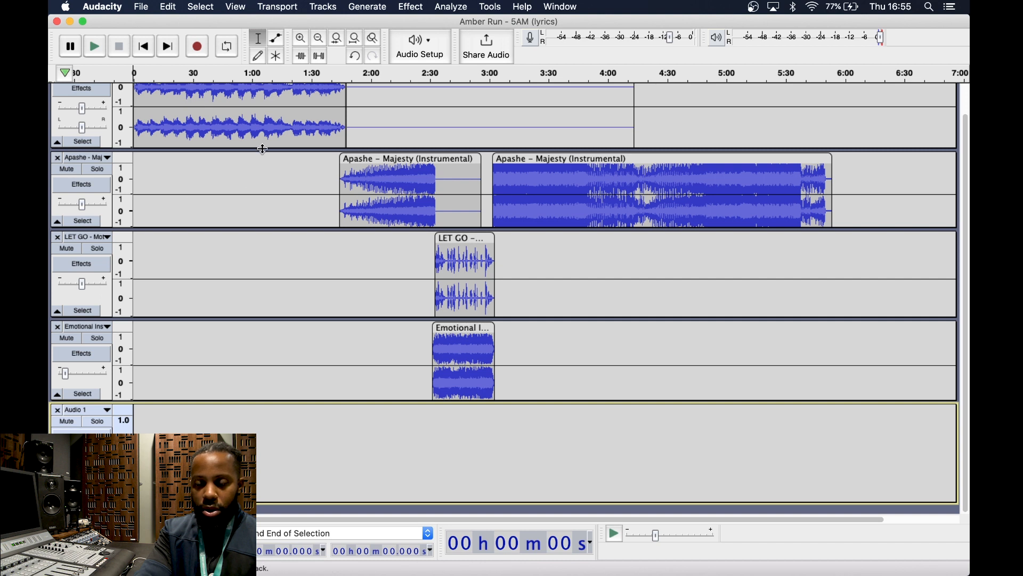
pyautogui.click(198, 48)
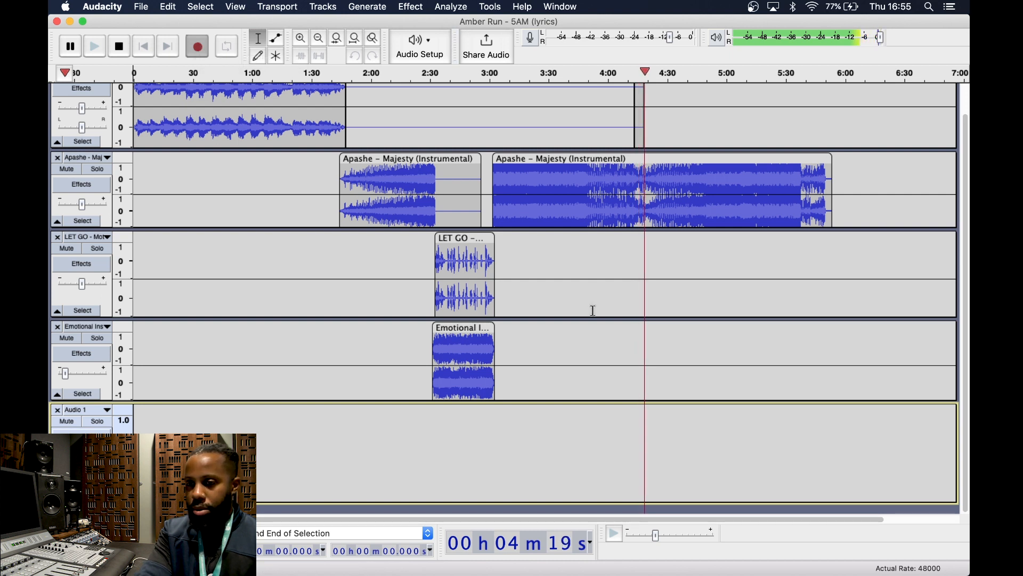
pyautogui.scroll(2, 591, 309)
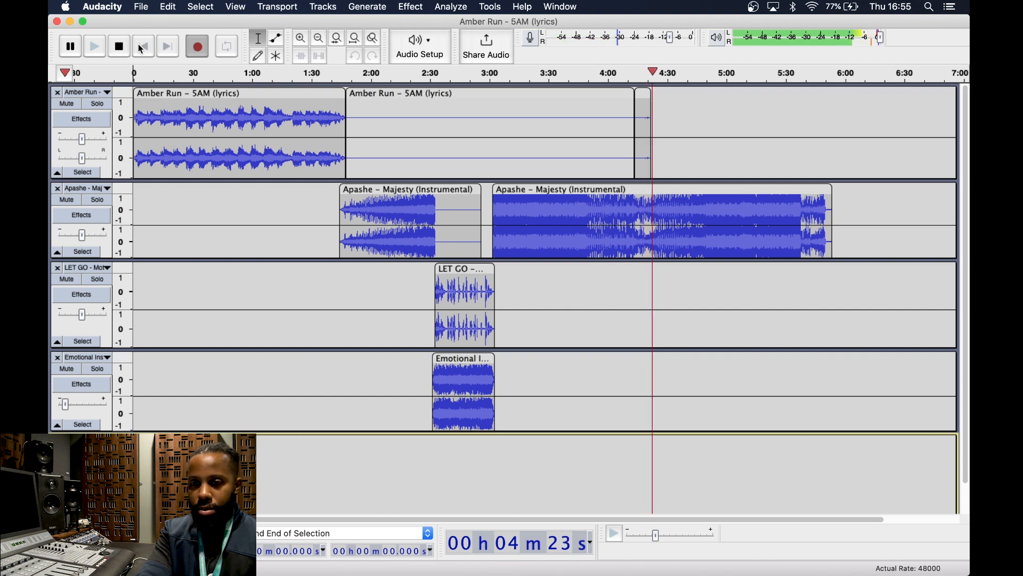
pyautogui.click(119, 47)
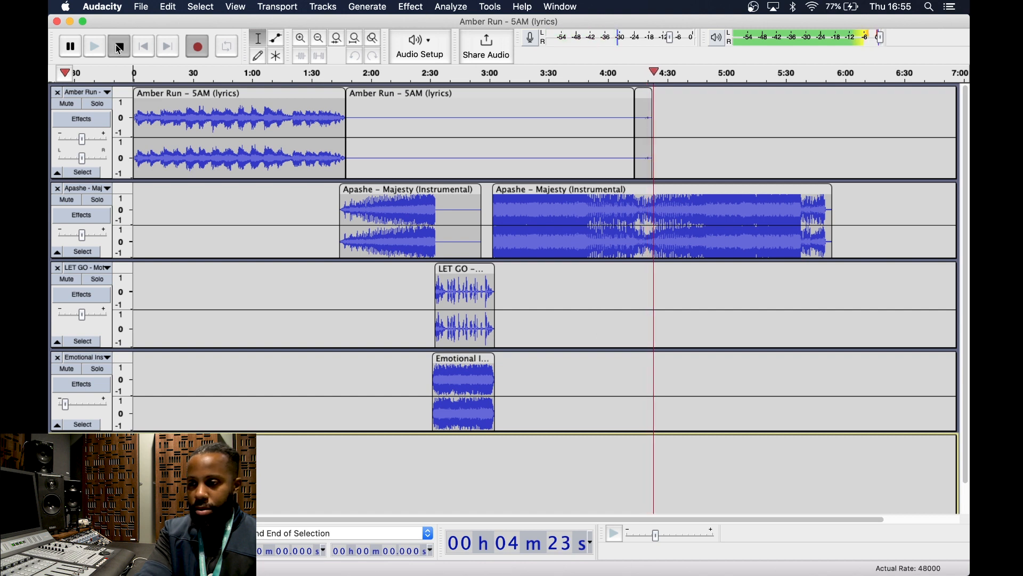
# Delete the short recorded clip from the end of the Amber Run track.
pyautogui.click(645, 95)
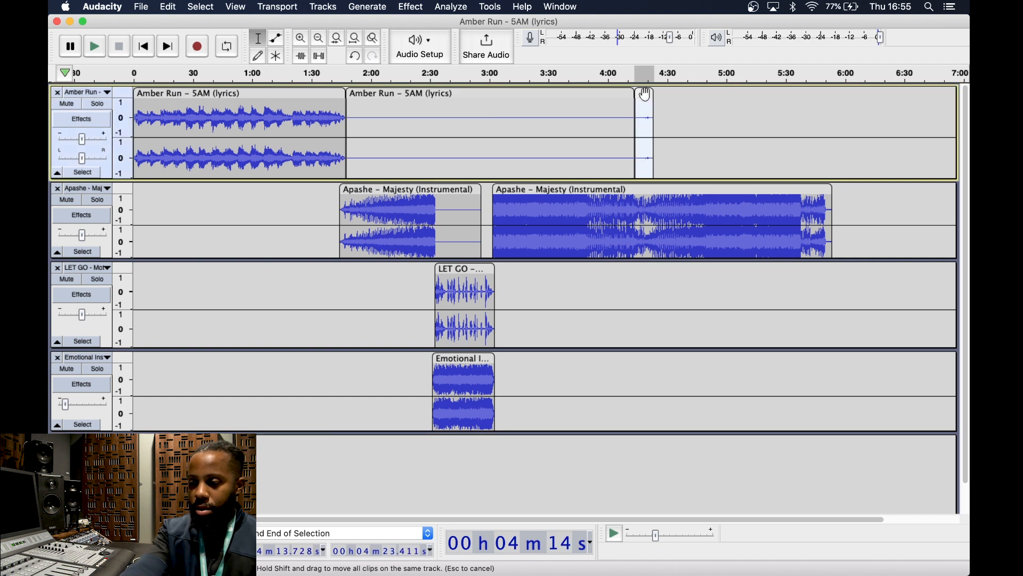
pyautogui.press('Delete')
pyautogui.scroll(-2, 336, 446)
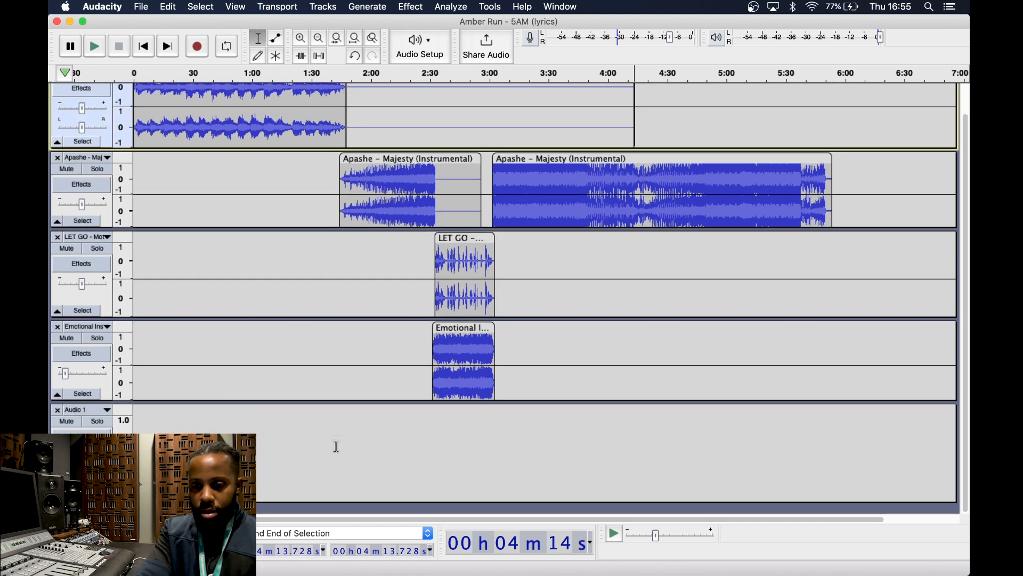
# Try to record a take on the new mono track with the cursor at about 10 s, and stop the recording.
pyautogui.click(126, 413)
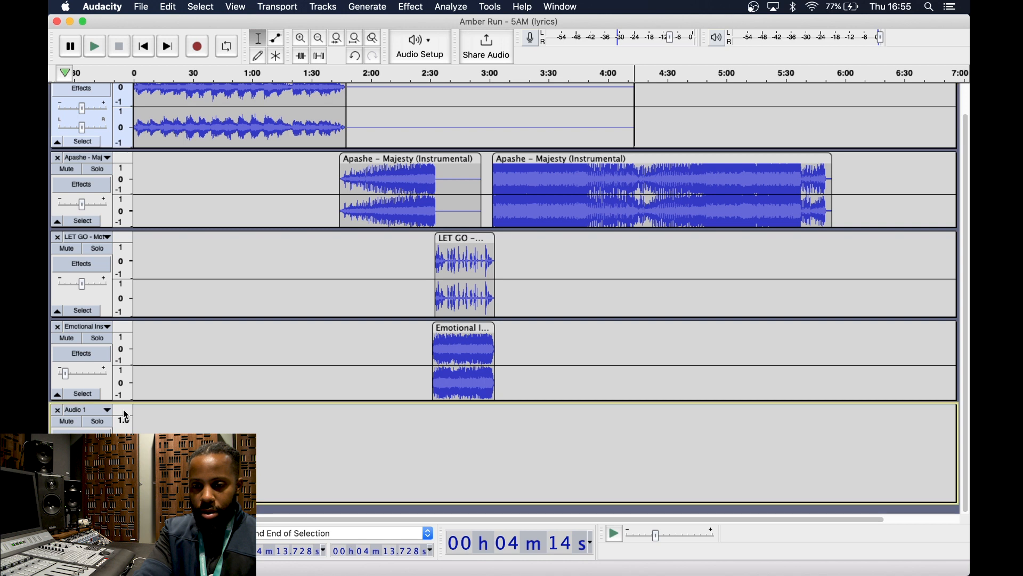
pyautogui.click(95, 414)
pyautogui.click(181, 421)
pyautogui.click(154, 432)
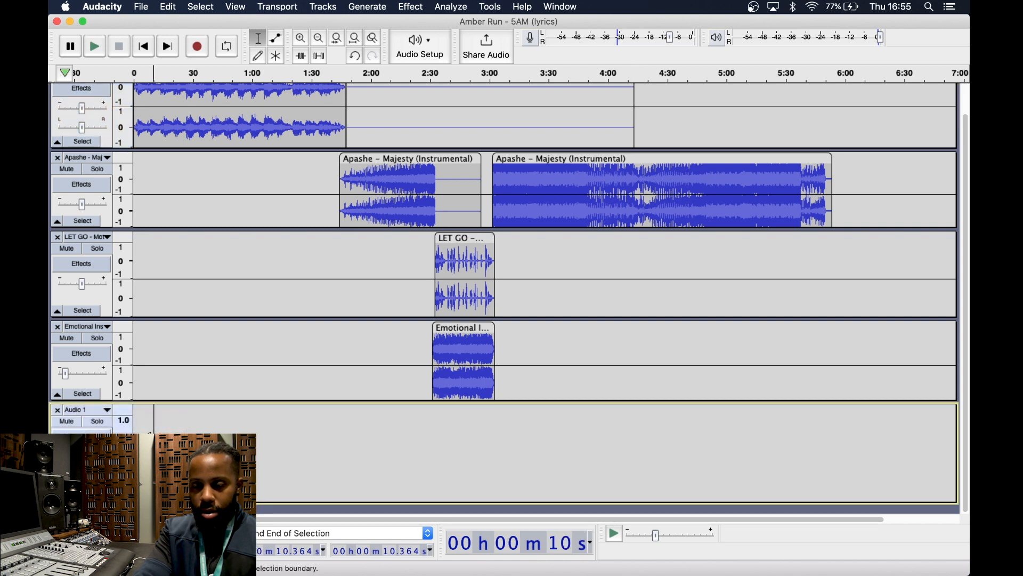
pyautogui.click(198, 47)
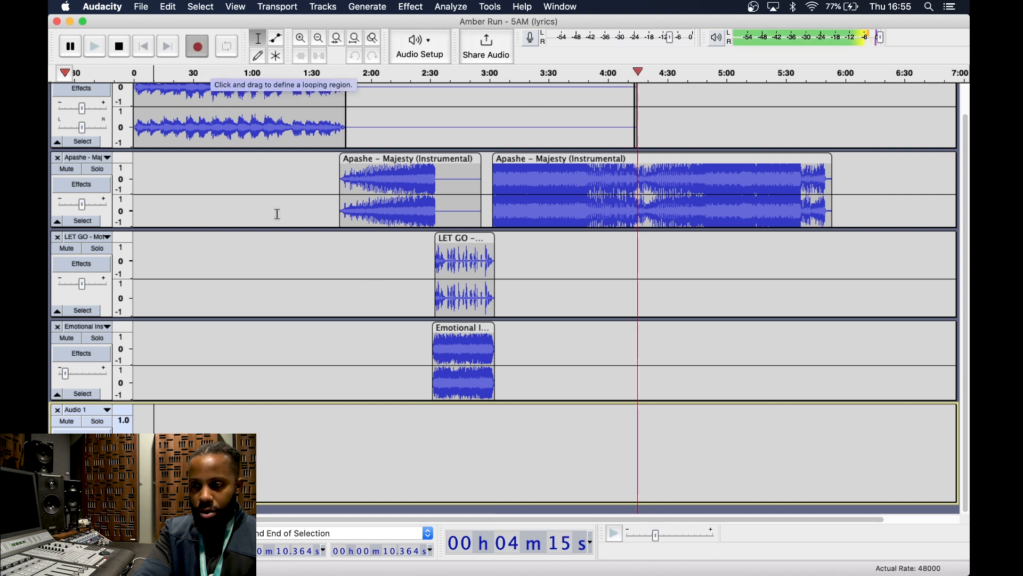
pyautogui.click(120, 47)
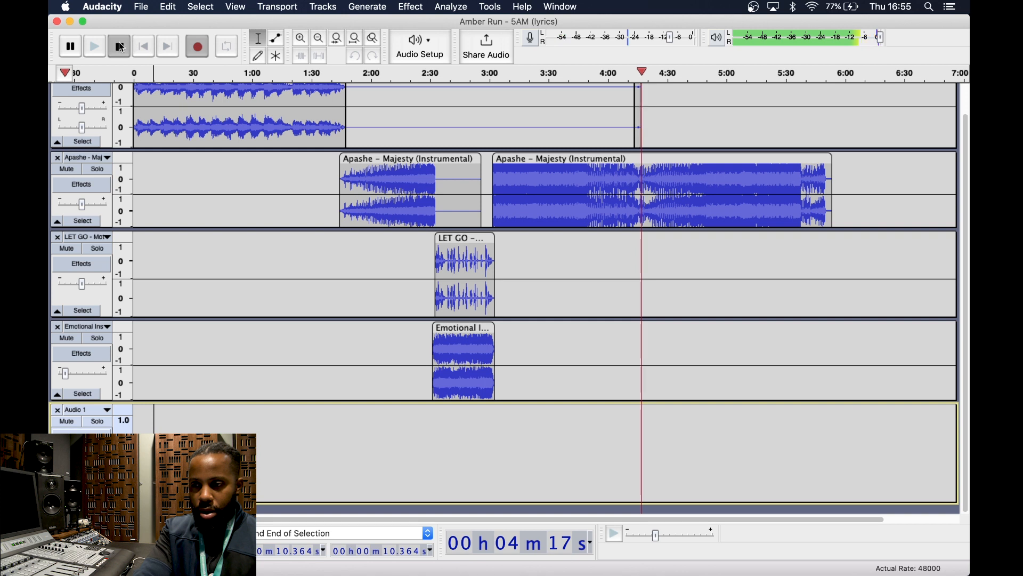
# Delete the newly recorded short clip from the end of the Amber Run track.
pyautogui.scroll(1, 631, 178)
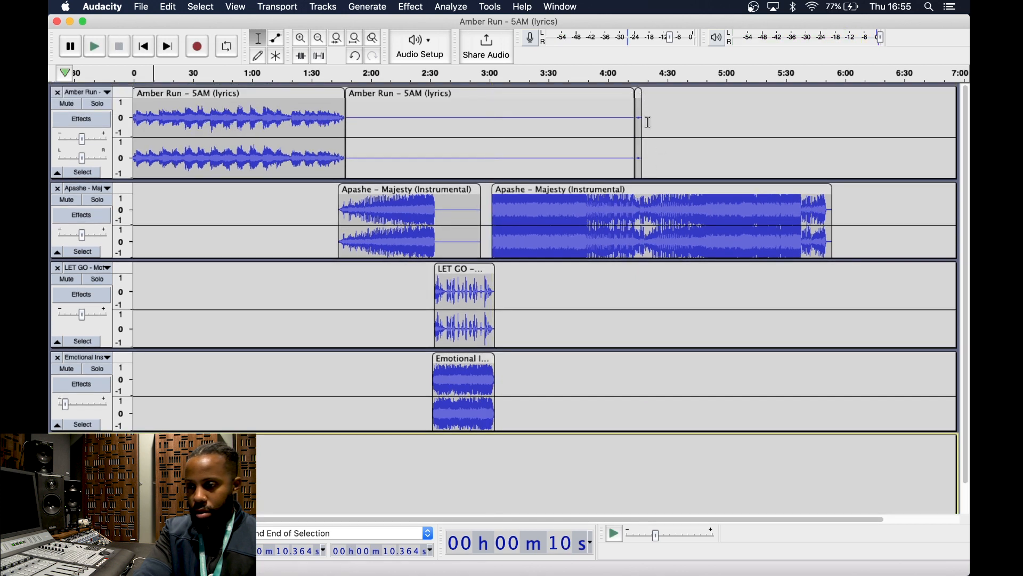
pyautogui.scroll(3, 645, 117)
pyautogui.click(621, 95)
pyautogui.press('Delete')
pyautogui.scroll(-3, 610, 111)
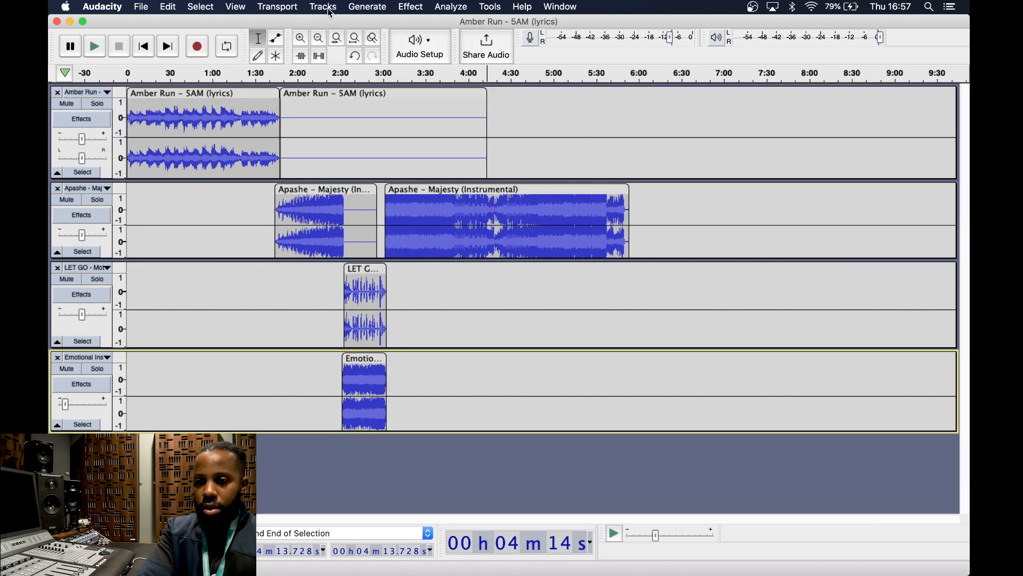
pyautogui.click(326, 7)
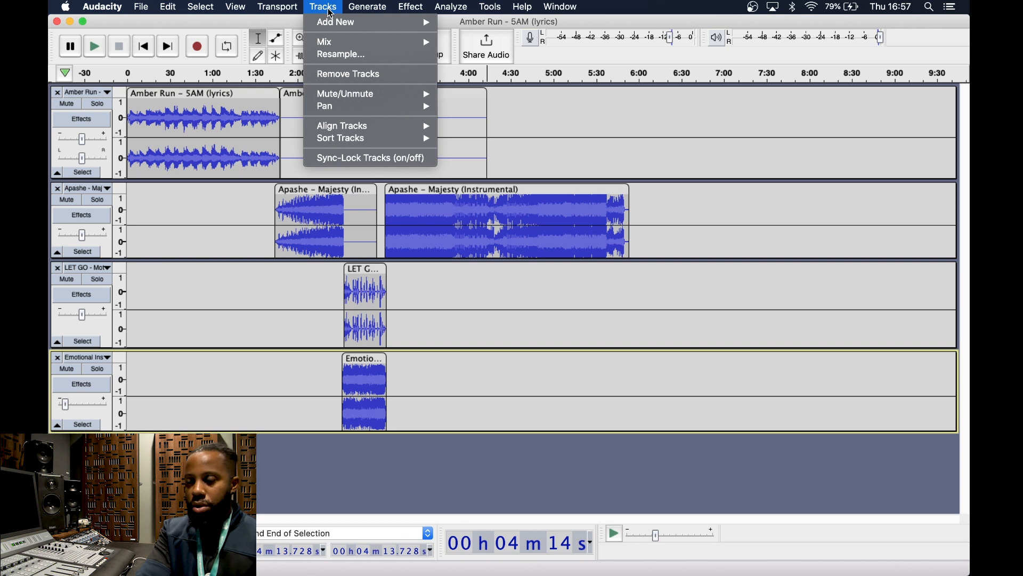
pyautogui.click(344, 468)
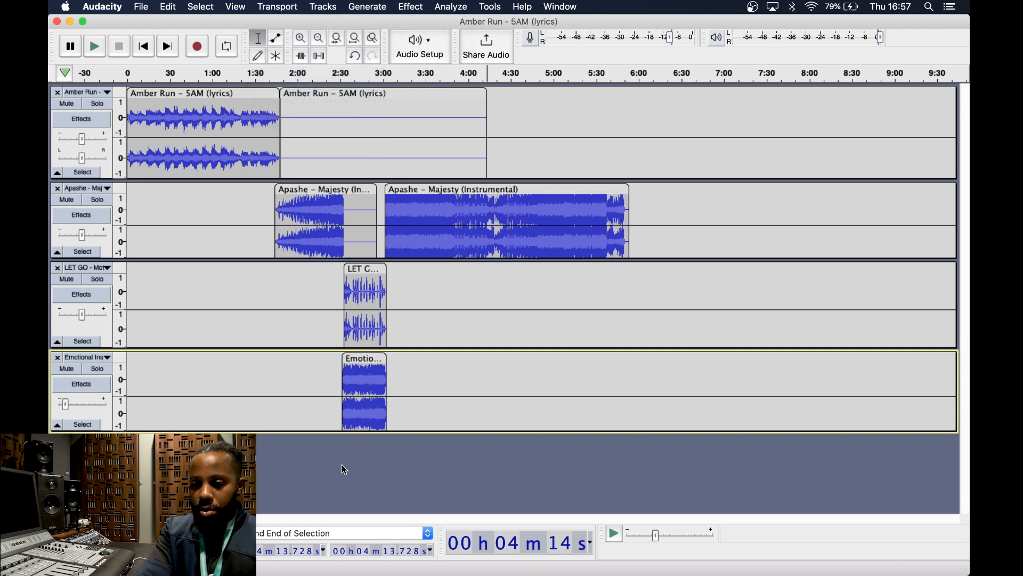
pyautogui.scroll(1, 342, 465)
pyautogui.scroll(-1, 342, 466)
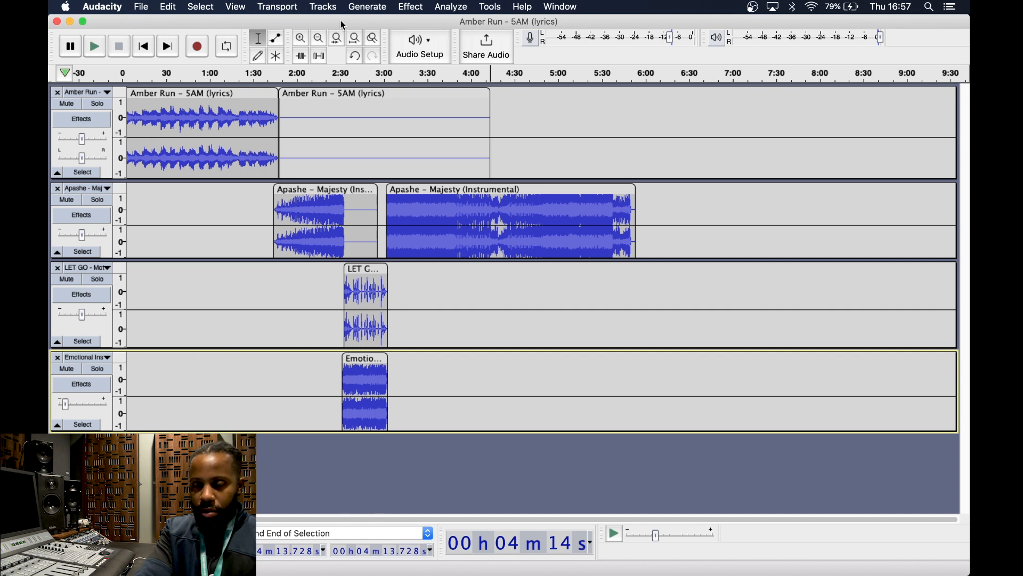
pyautogui.click(324, 8)
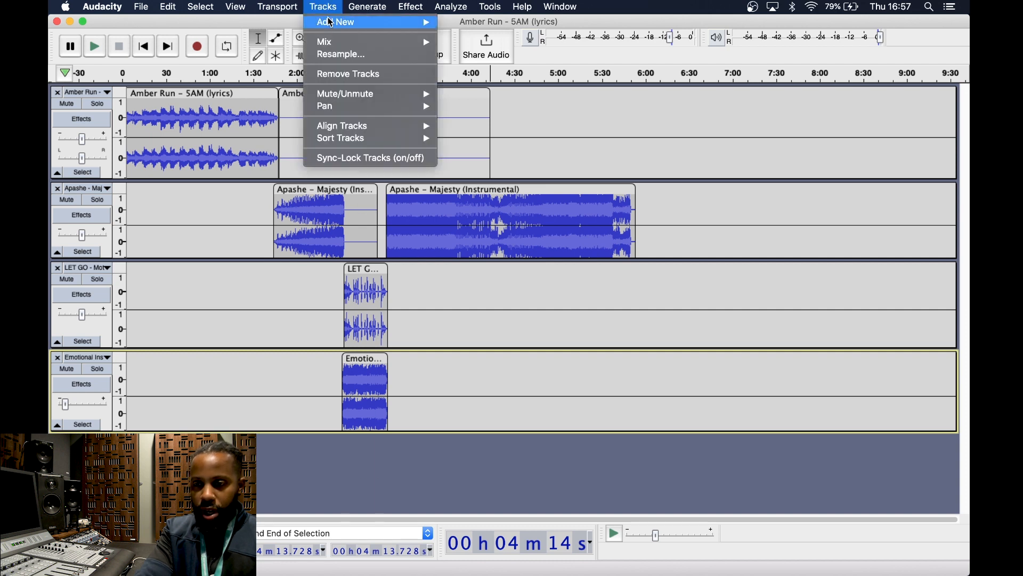
pyautogui.moveTo(338, 24)
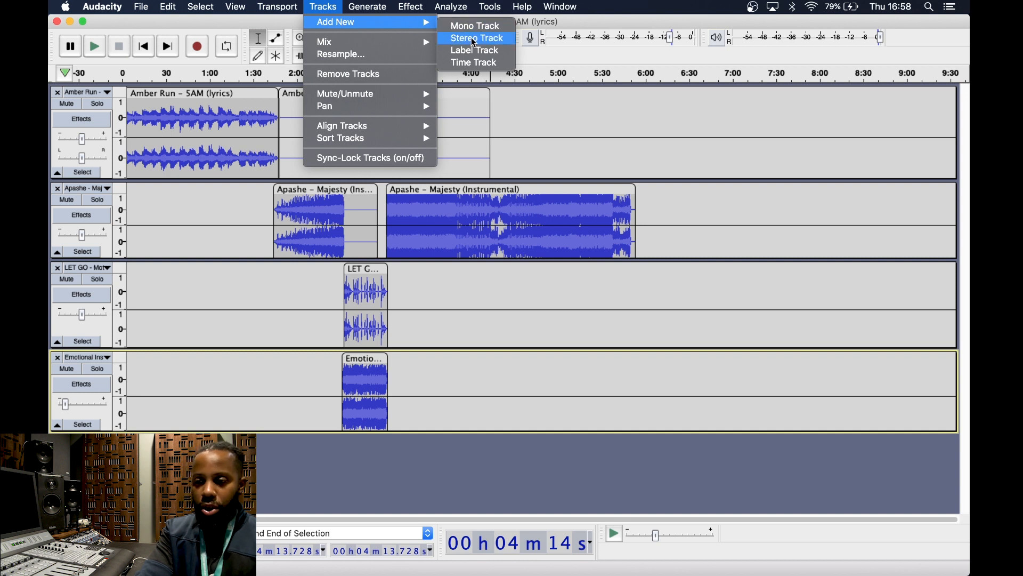
pyautogui.click(449, 478)
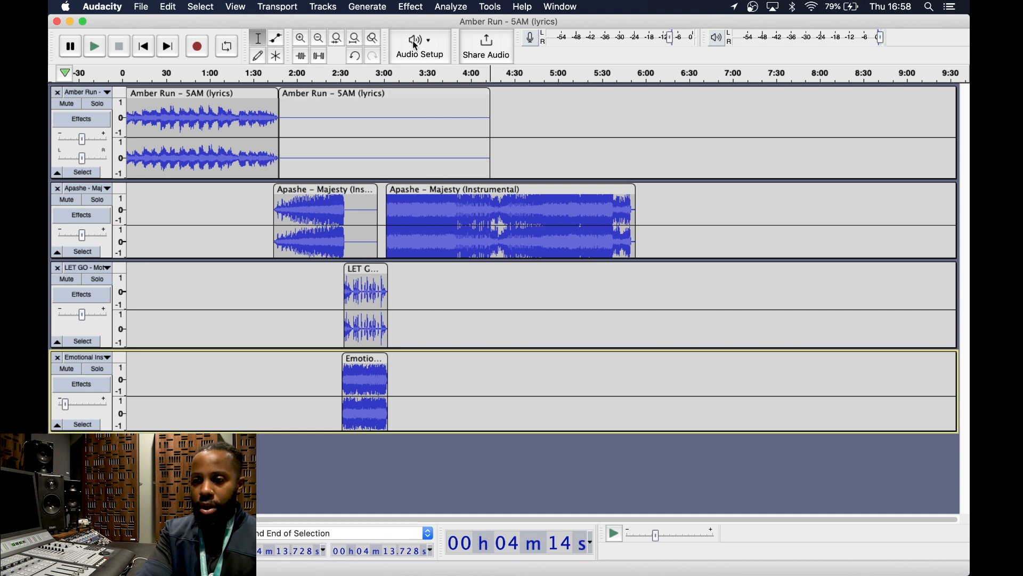
# Add a new stereo track to the project and reduce its height.
pyautogui.click(323, 7)
pyautogui.moveTo(385, 27)
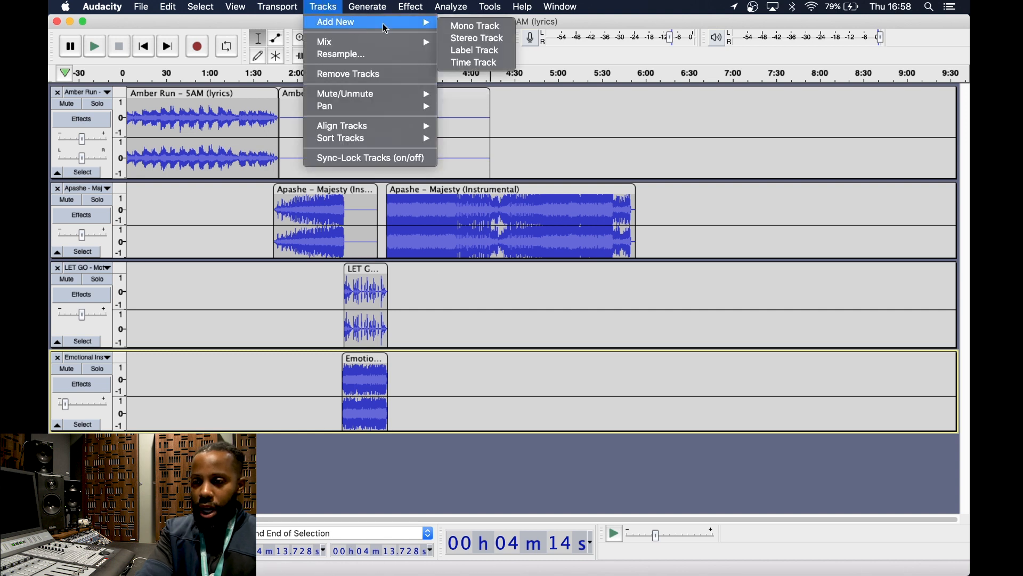
pyautogui.click(488, 42)
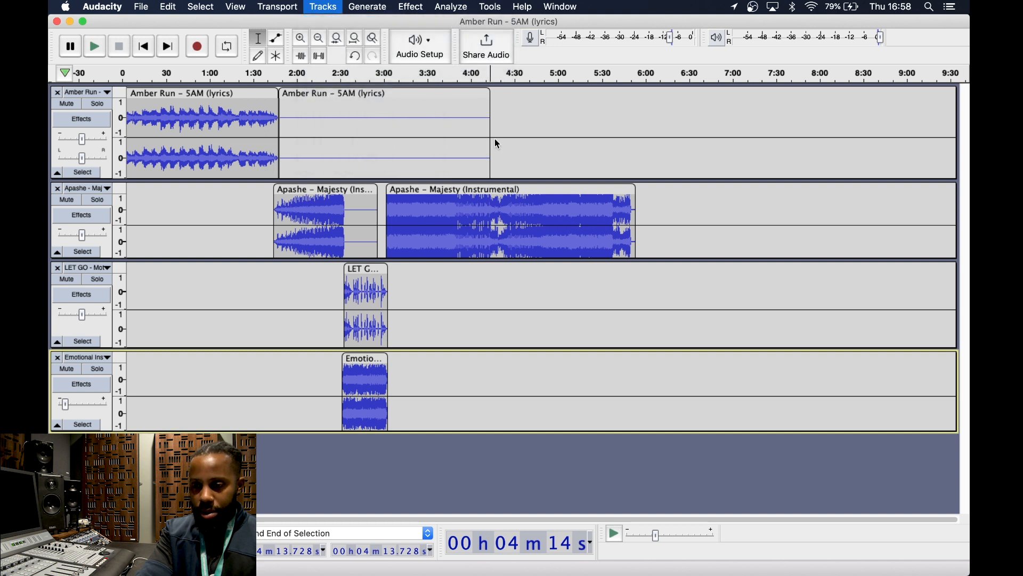
pyautogui.scroll(-1, 354, 376)
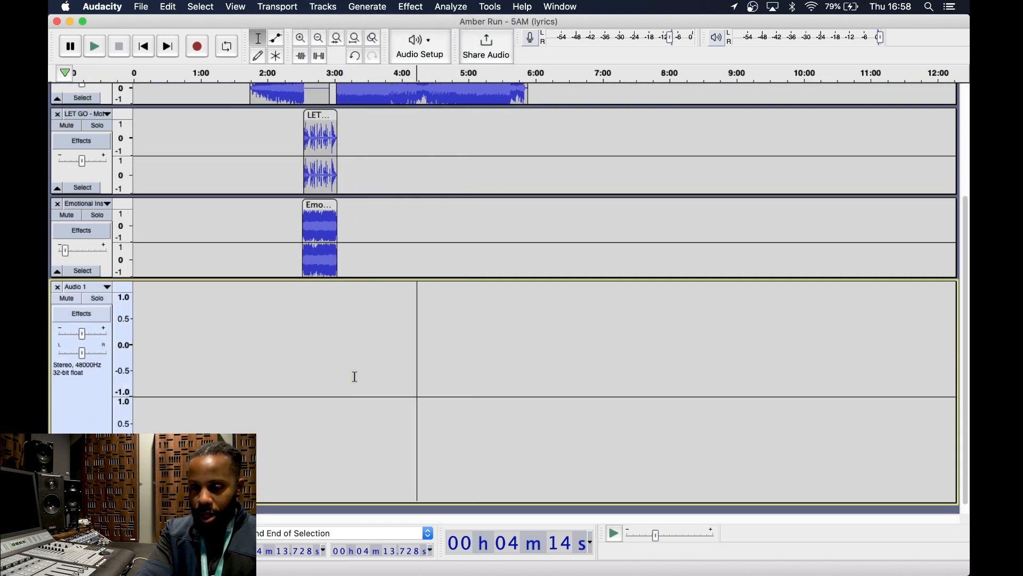
pyautogui.moveTo(314, 498); pyautogui.dragTo(311, 422)
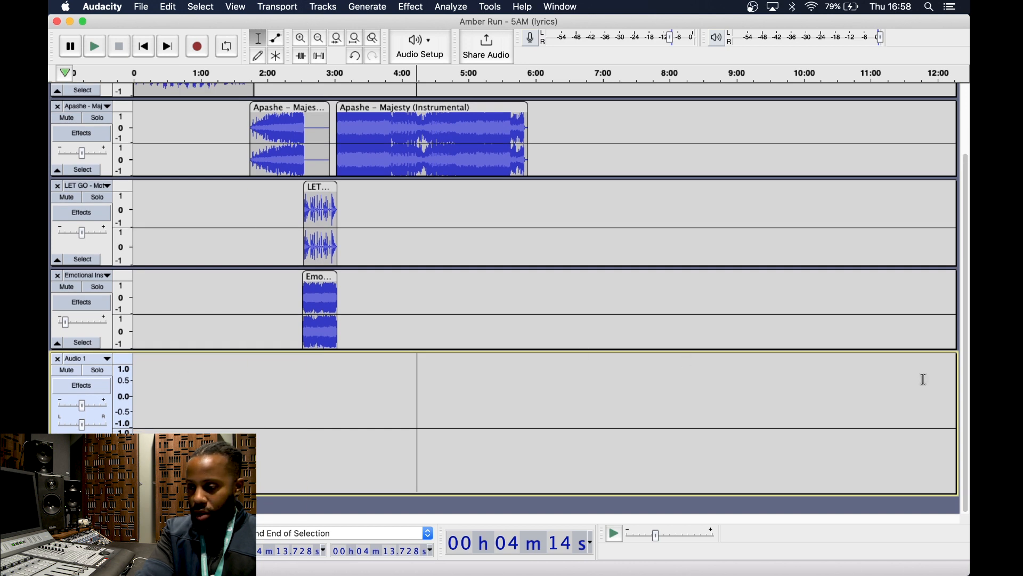
# Place the cursor at about 44 s on the new stereo track and check the playback and recording devices in the audio setup.
pyautogui.click(183, 421)
pyautogui.click(421, 46)
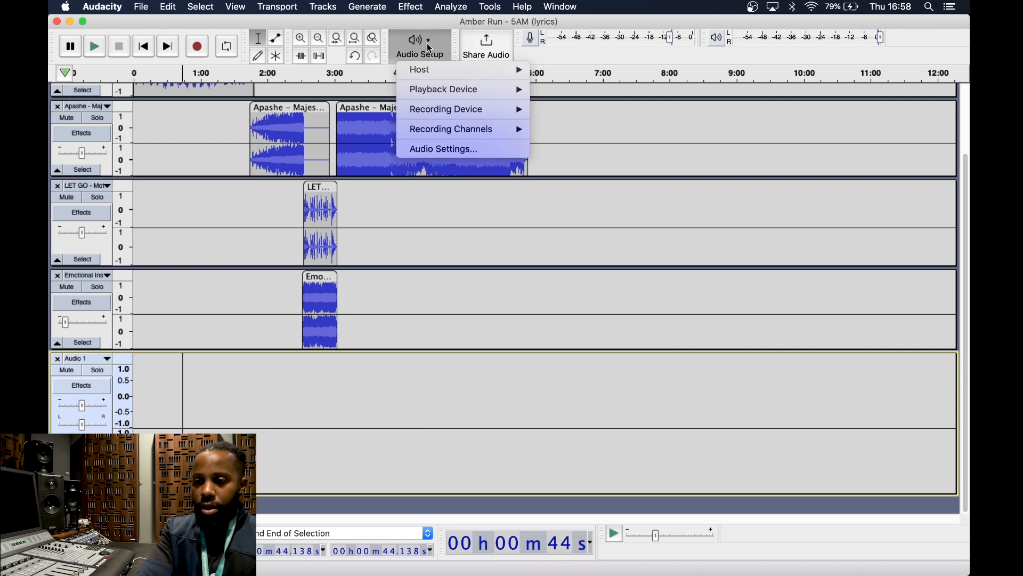
pyautogui.moveTo(461, 91)
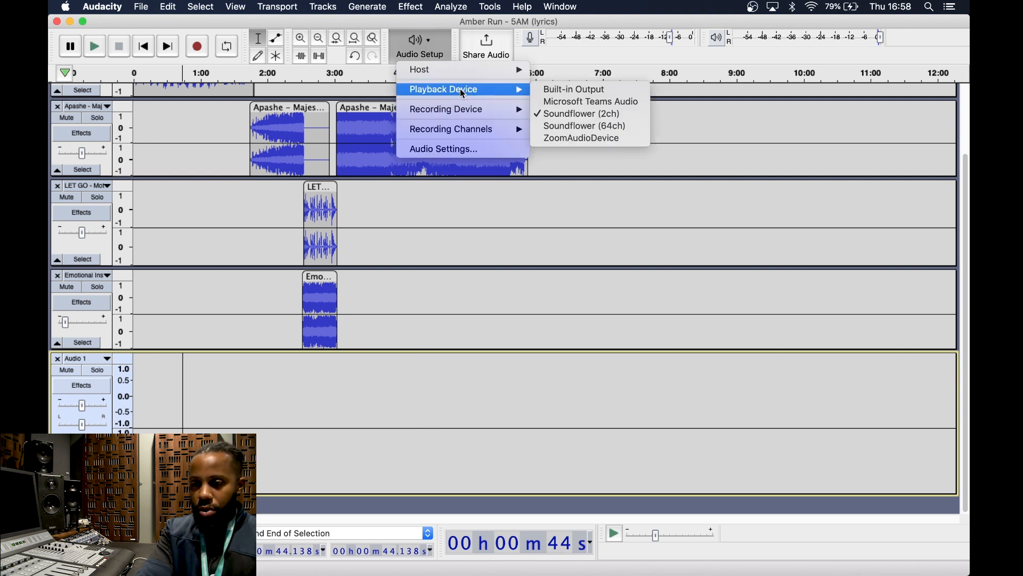
pyautogui.moveTo(468, 110)
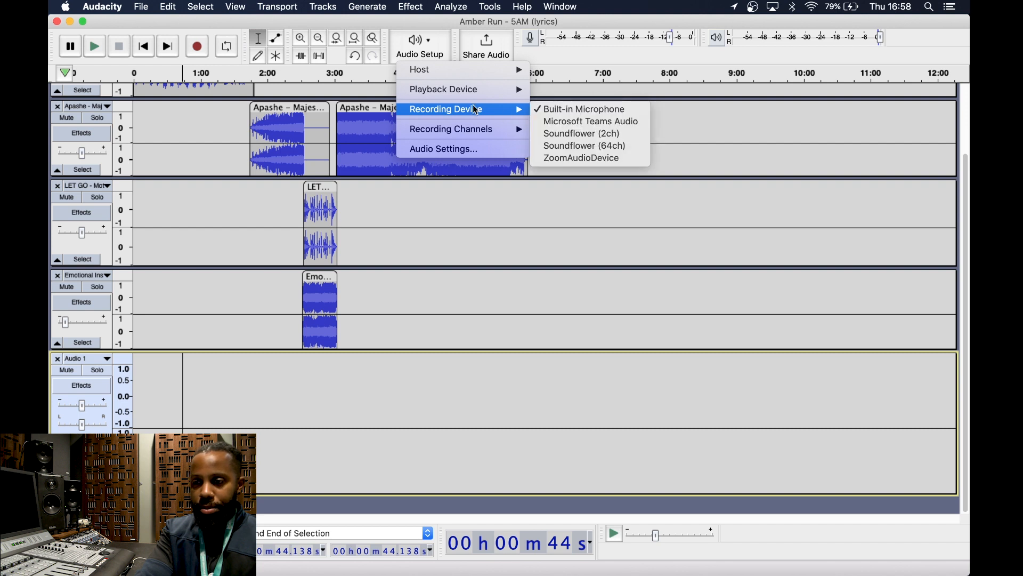
pyautogui.click(190, 417)
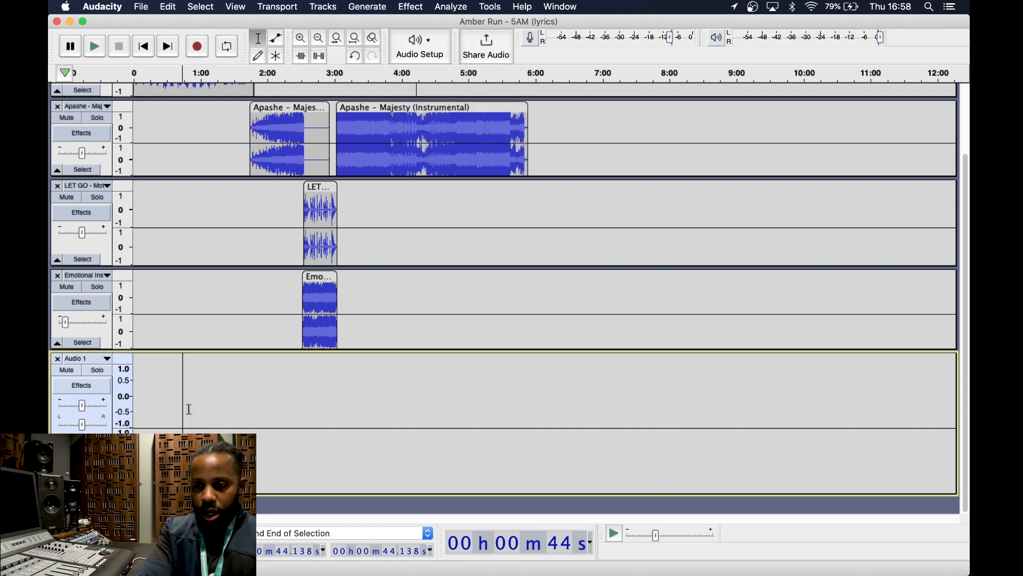
# Record a microphone take about 12 s long on the new stereo track from the cursor position, and stop the recording.
pyautogui.click(199, 48)
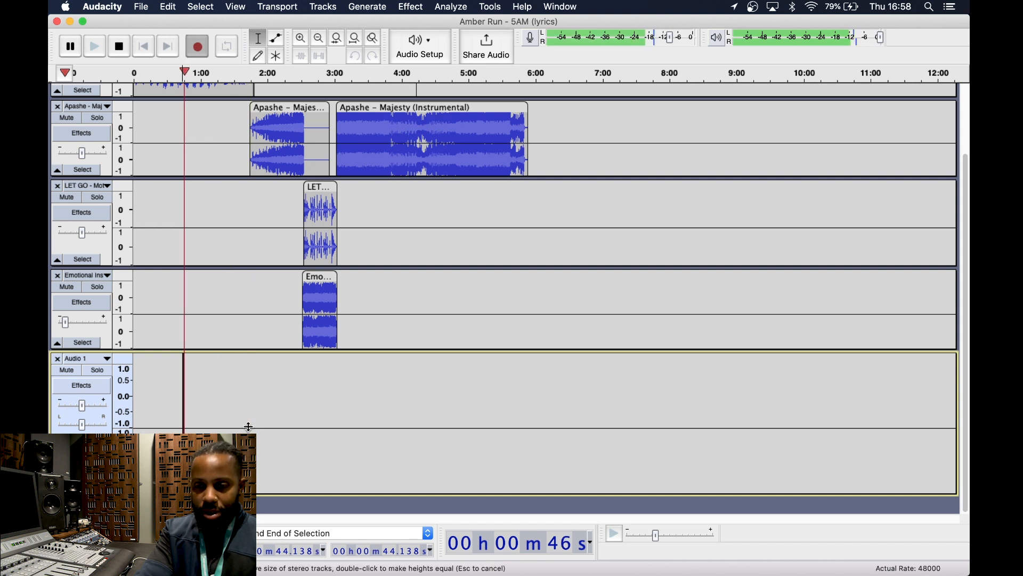
pyautogui.scroll(3, 248, 426)
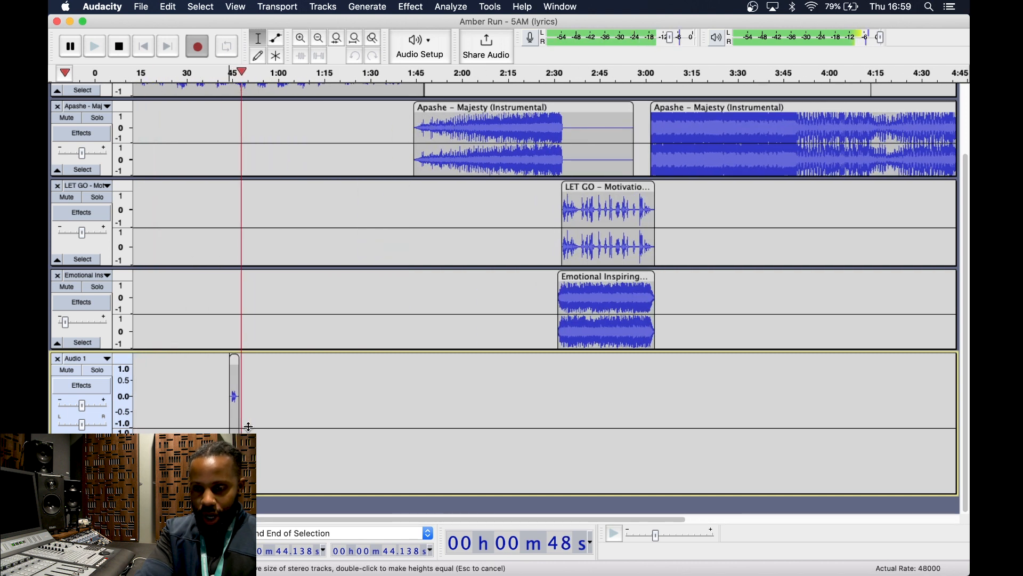
pyautogui.scroll(4, 248, 426)
pyautogui.scroll(1, 248, 426)
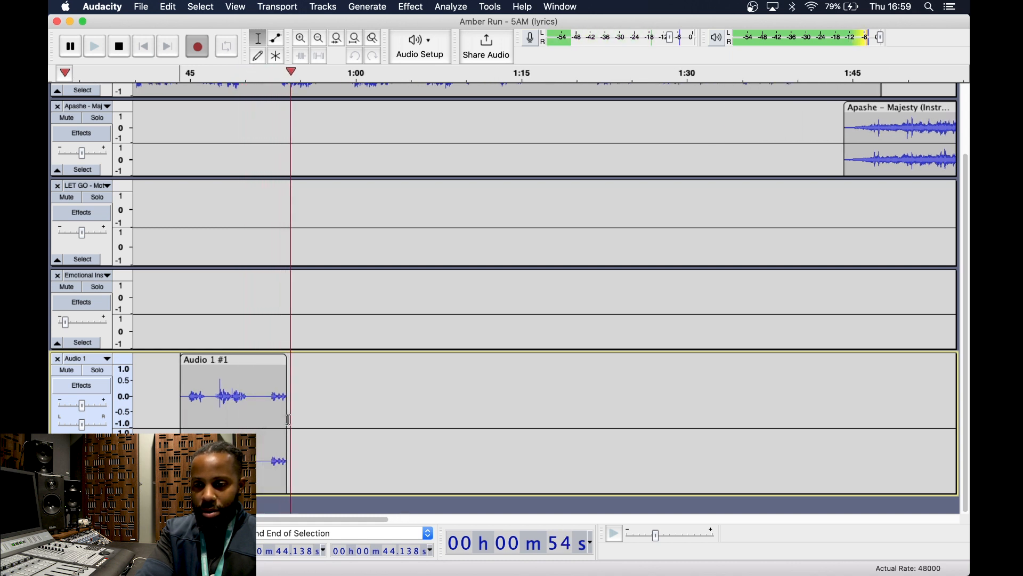
pyautogui.click(119, 48)
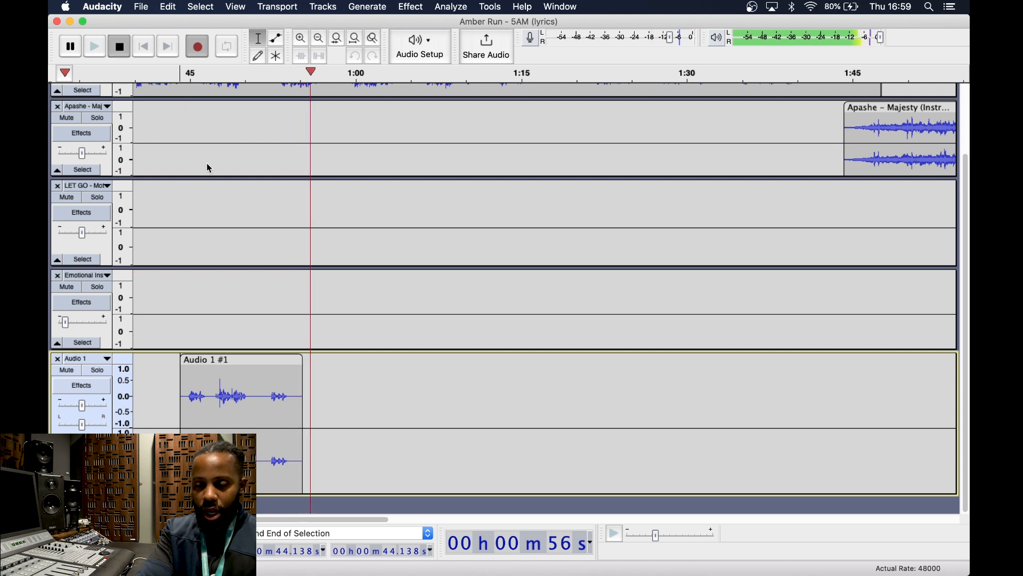
# Move the recorded voice clip along its track so it starts where the last Apashe - Majesty clip ends.
pyautogui.scroll(-3, 339, 385)
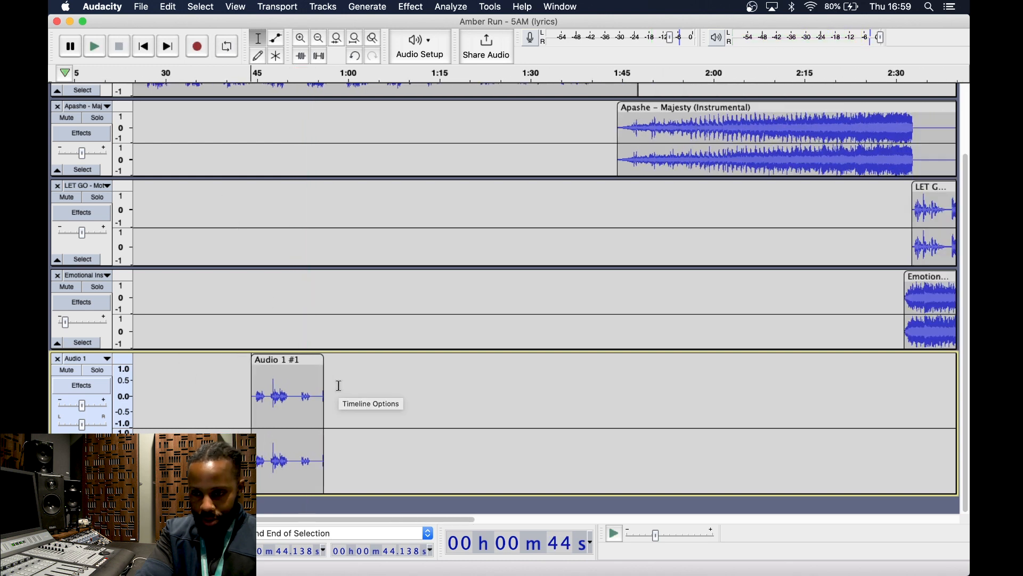
pyautogui.moveTo(295, 362); pyautogui.dragTo(944, 384)
pyautogui.hscroll(5, 899, 383)
pyautogui.scroll(-5, 899, 383)
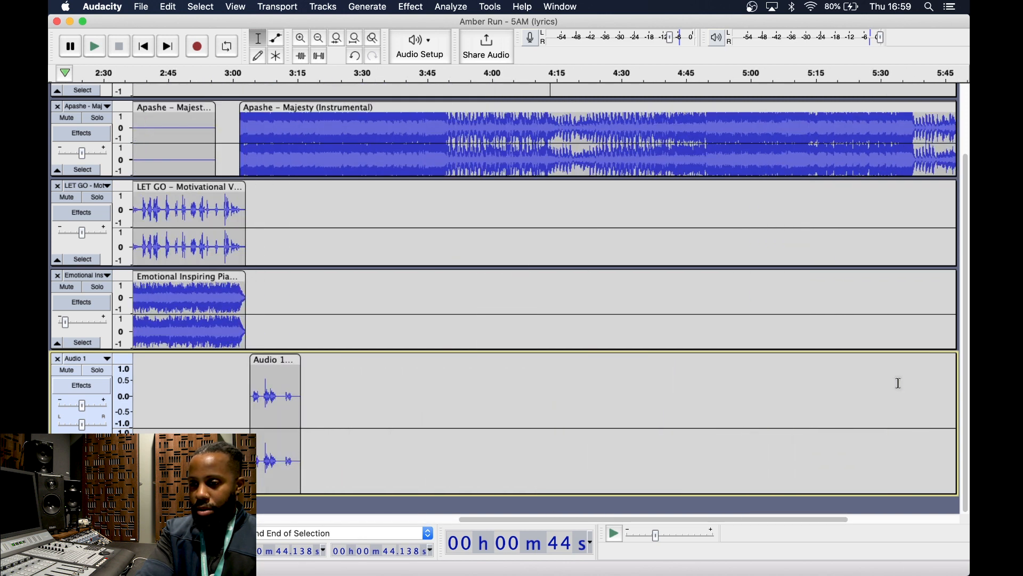
pyautogui.moveTo(448, 358); pyautogui.dragTo(729, 363)
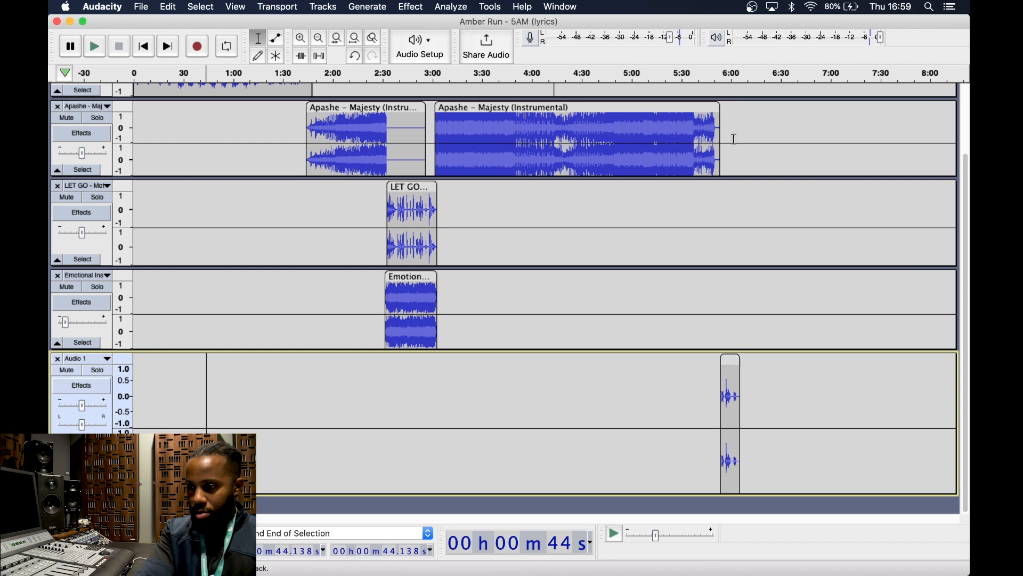
# Play the transition from the end of the Apashe song into the recorded voice clip, starting at about 5 min 49 s, and stop playback.
pyautogui.click(711, 397)
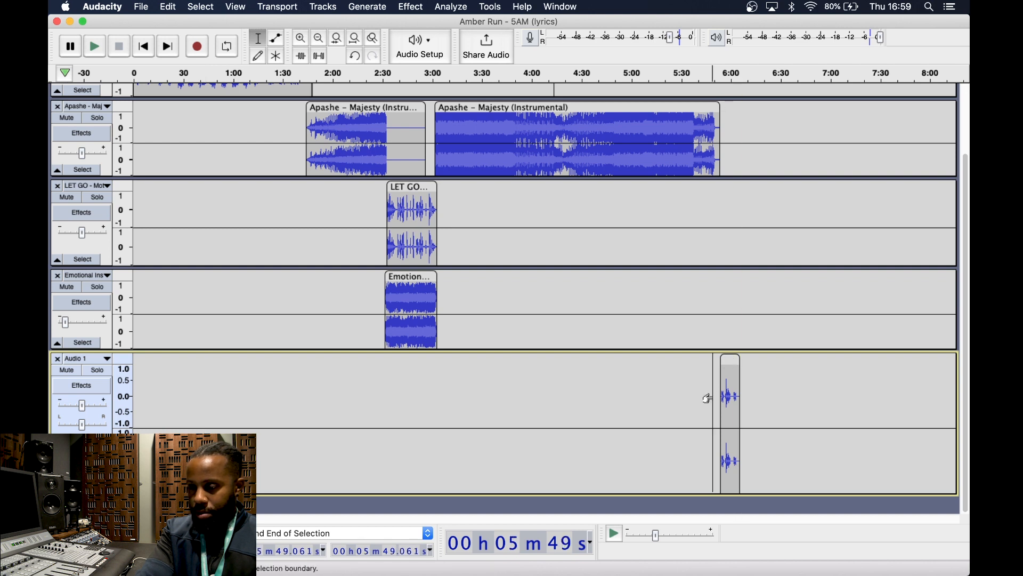
pyautogui.press('space')
pyautogui.scroll(3, 710, 401)
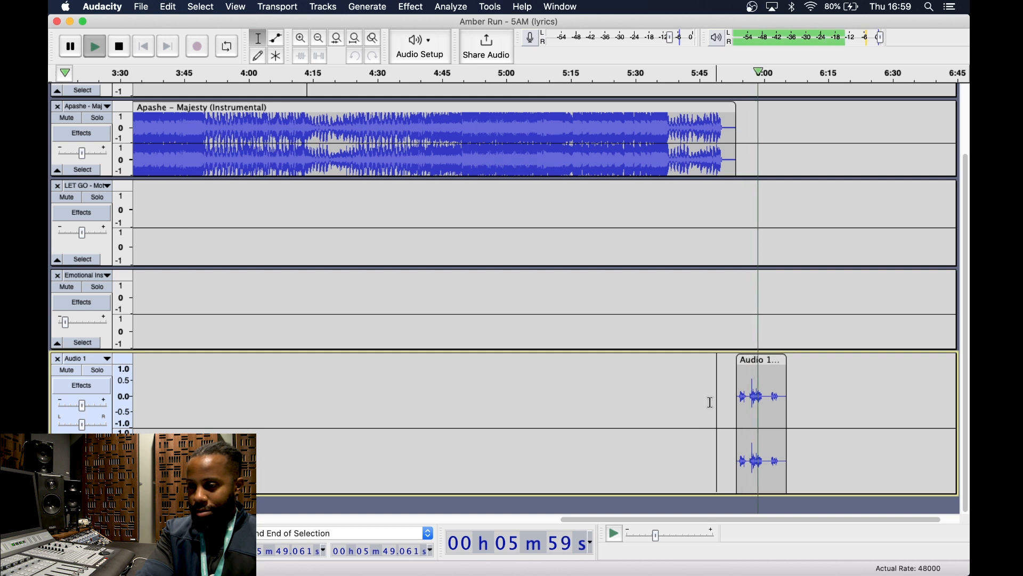
pyautogui.press('space')
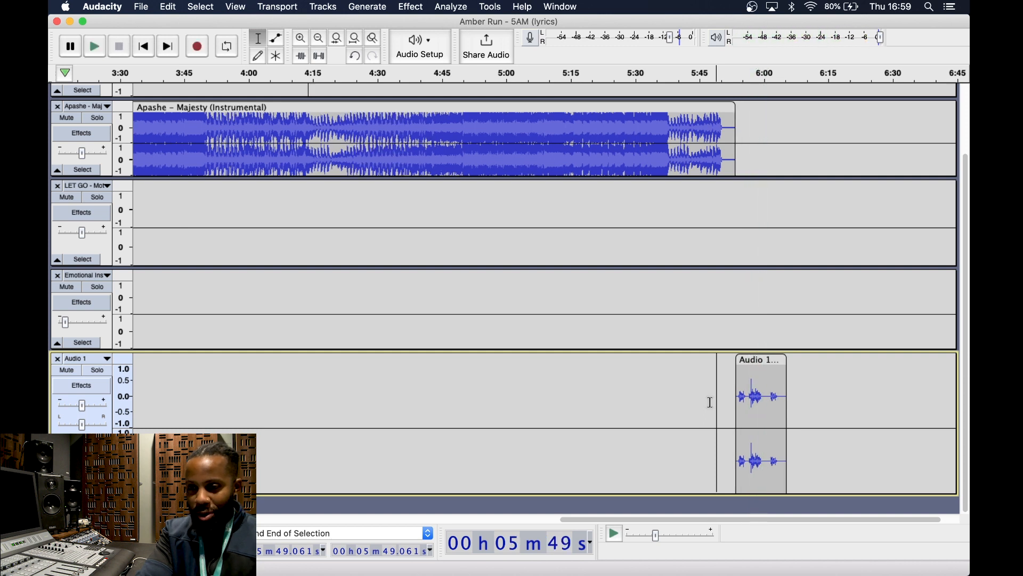
# Reduce the height of the stereo voice track further.
pyautogui.scroll(-3, 710, 402)
pyautogui.scroll(3, 710, 402)
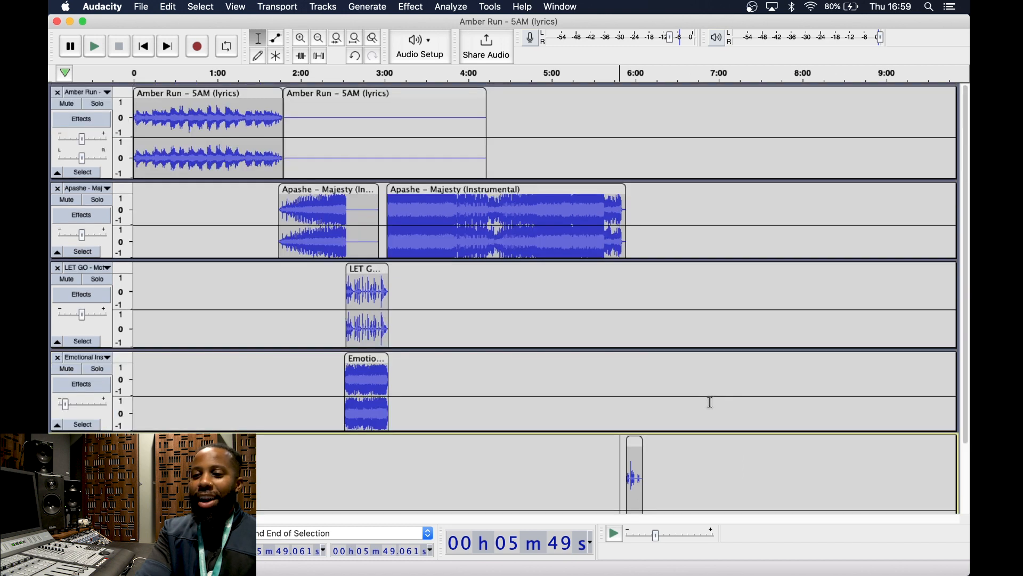
pyautogui.scroll(-3, 710, 402)
pyautogui.moveTo(520, 489); pyautogui.dragTo(516, 452)
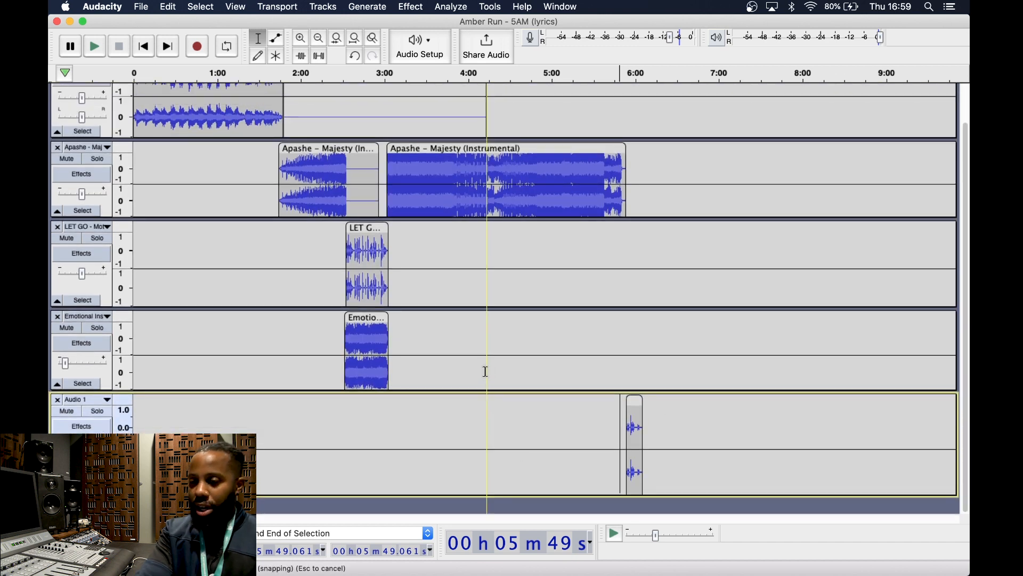
pyautogui.scroll(2, 486, 372)
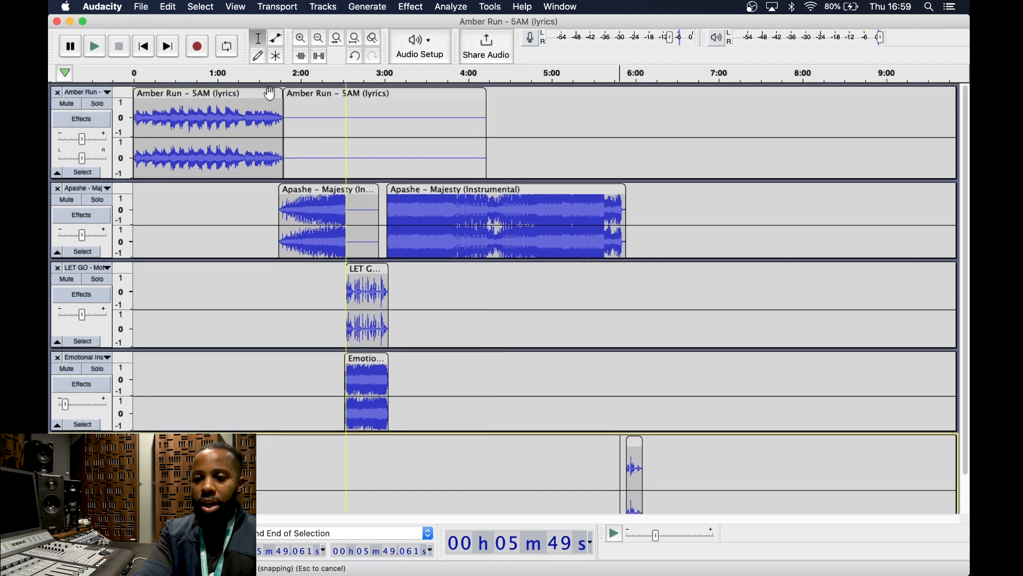
# Export the project as MP3 to Documents under the suggested file name, with quality Insane, 320 kbps, and accept the stereo mixdown.
pyautogui.click(141, 7)
pyautogui.click(143, 5)
pyautogui.click(145, 5)
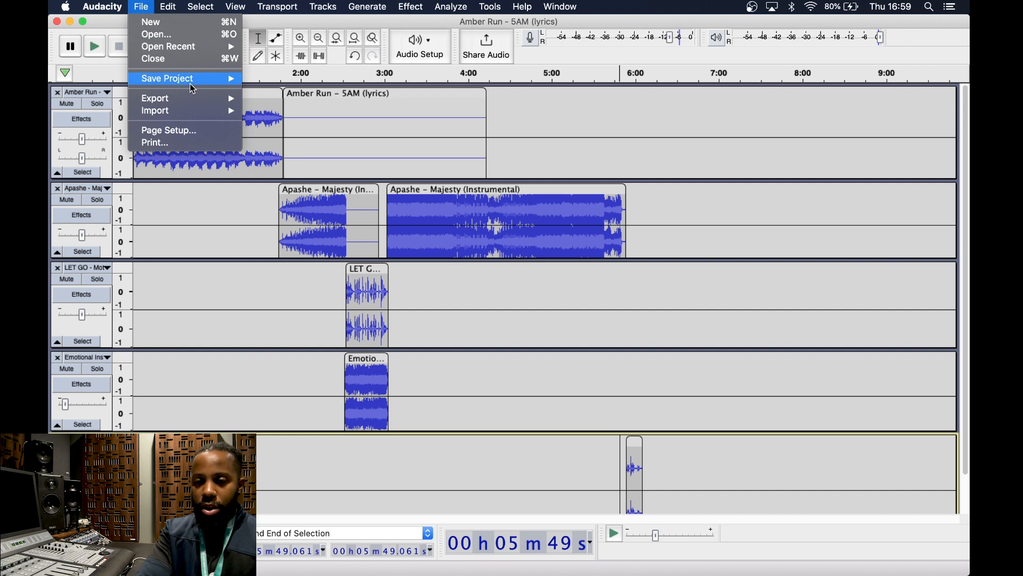
pyautogui.moveTo(198, 81)
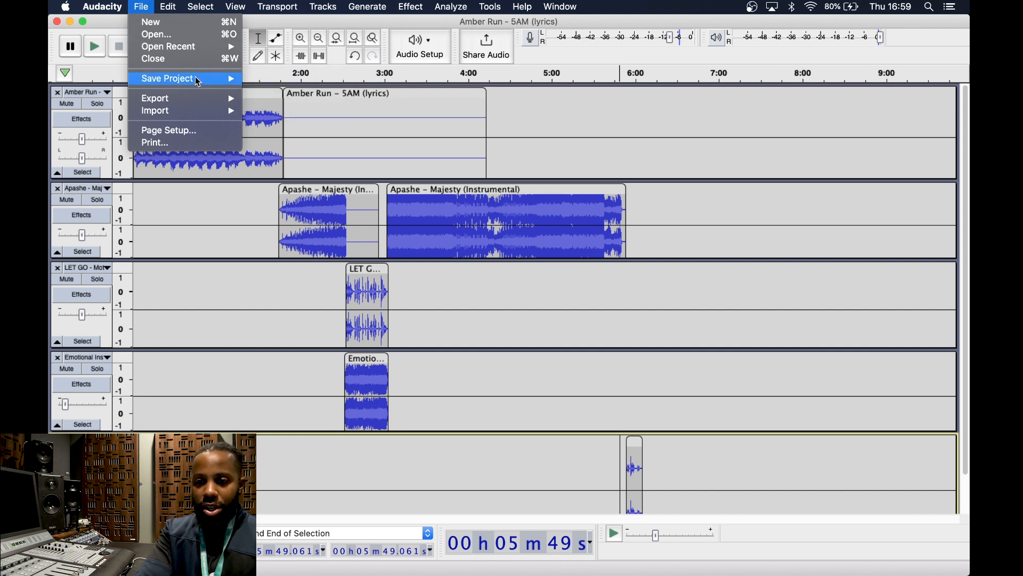
pyautogui.moveTo(201, 101)
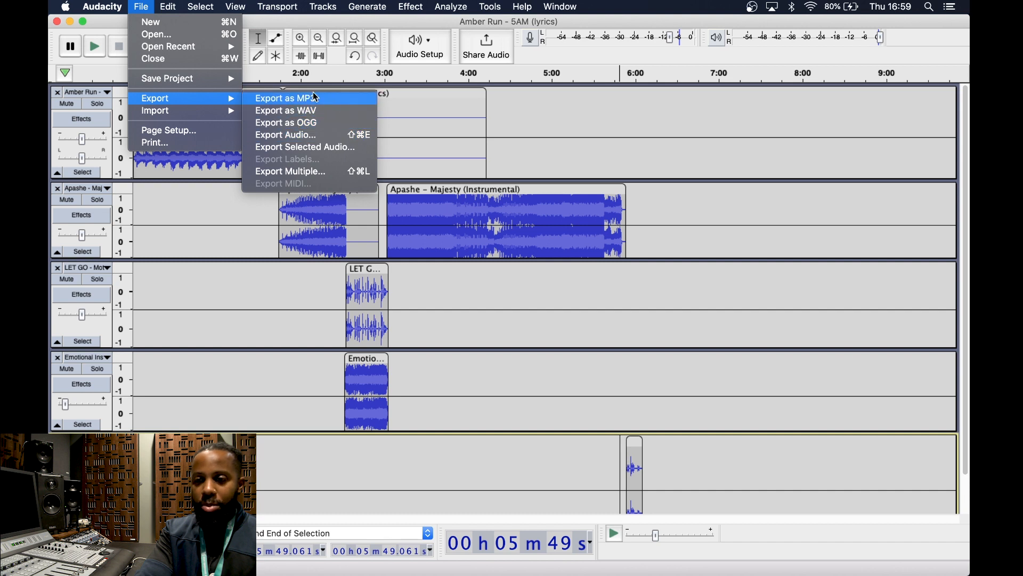
pyautogui.click(334, 101)
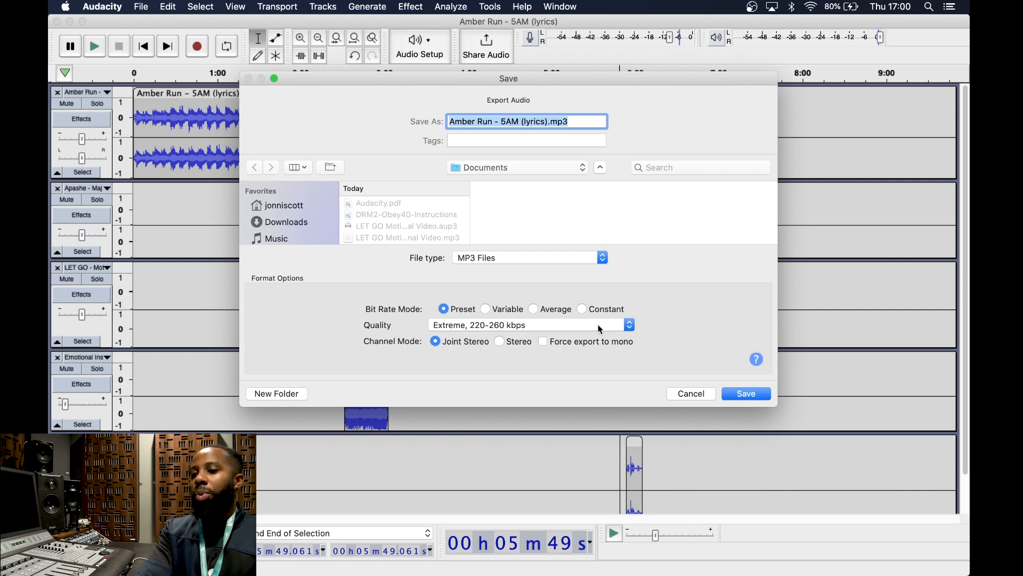
pyautogui.click(630, 325)
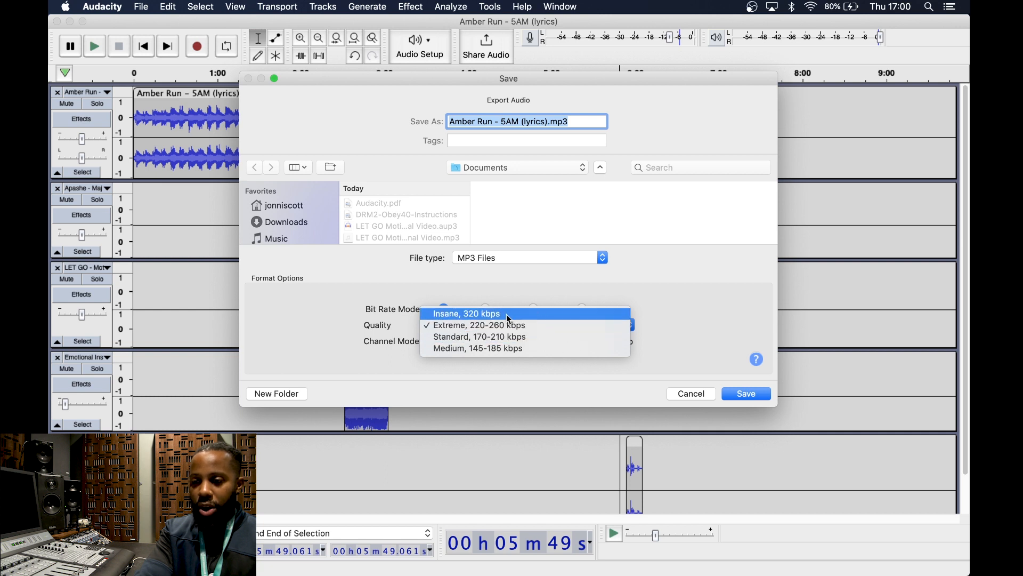
pyautogui.click(523, 314)
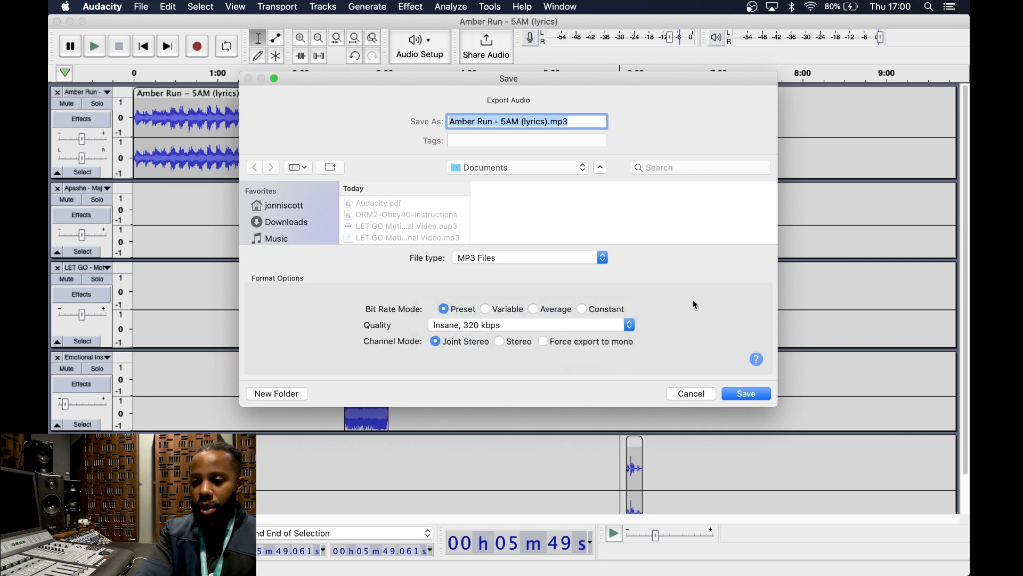
pyautogui.click(692, 300)
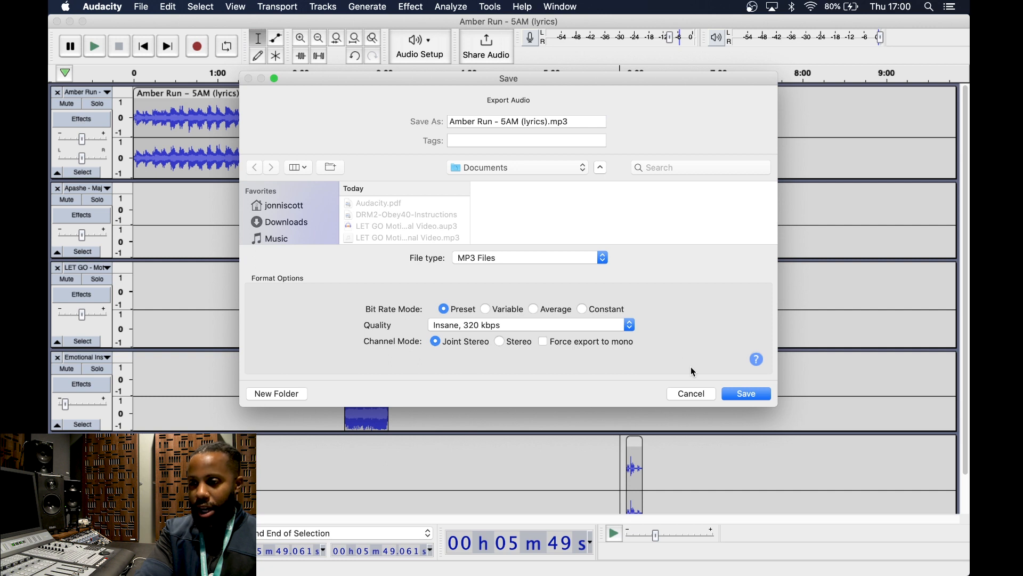
pyautogui.click(746, 395)
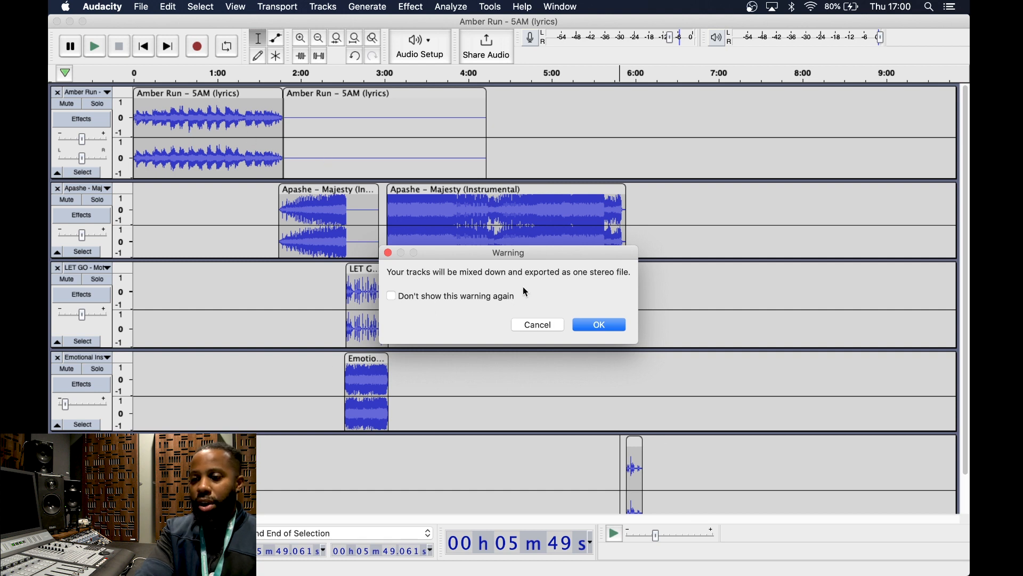
pyautogui.click(605, 330)
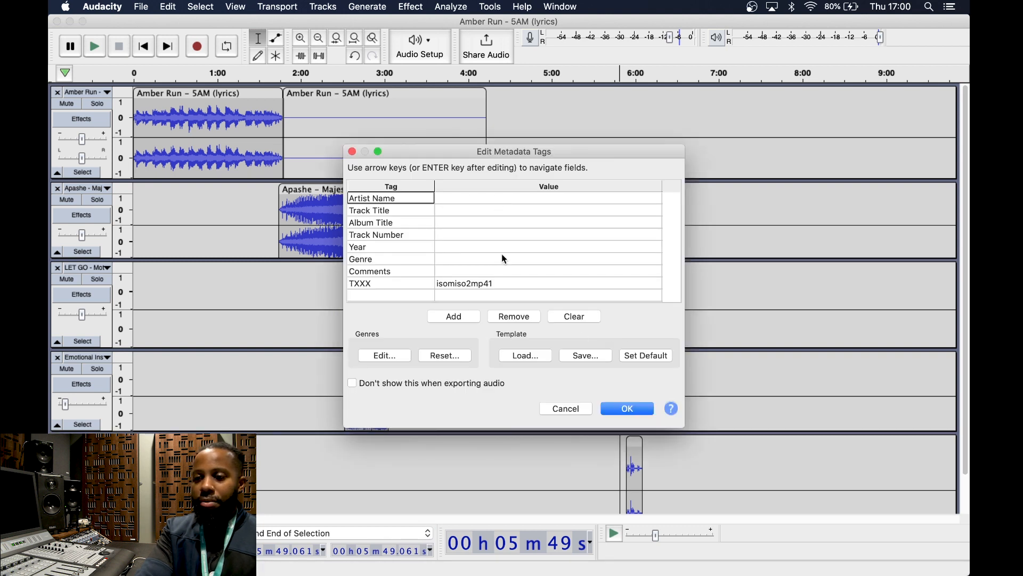
# Clear the TXXX metadata value, leave the artist, track and album tags empty, and finish the export.
pyautogui.click(506, 285)
pyautogui.click(473, 288)
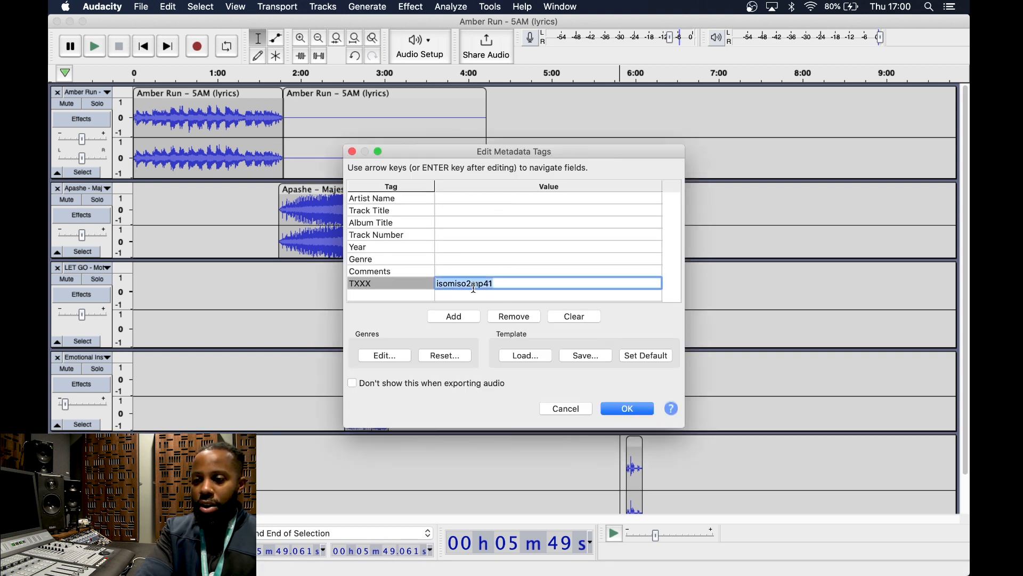
pyautogui.press('BackSpace')
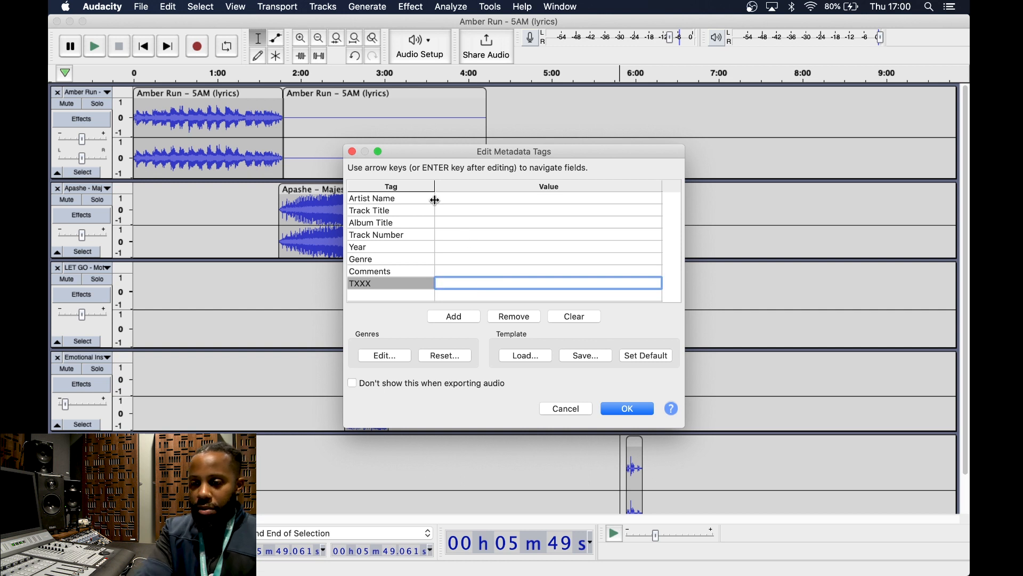
pyautogui.click(456, 196)
pyautogui.click(450, 212)
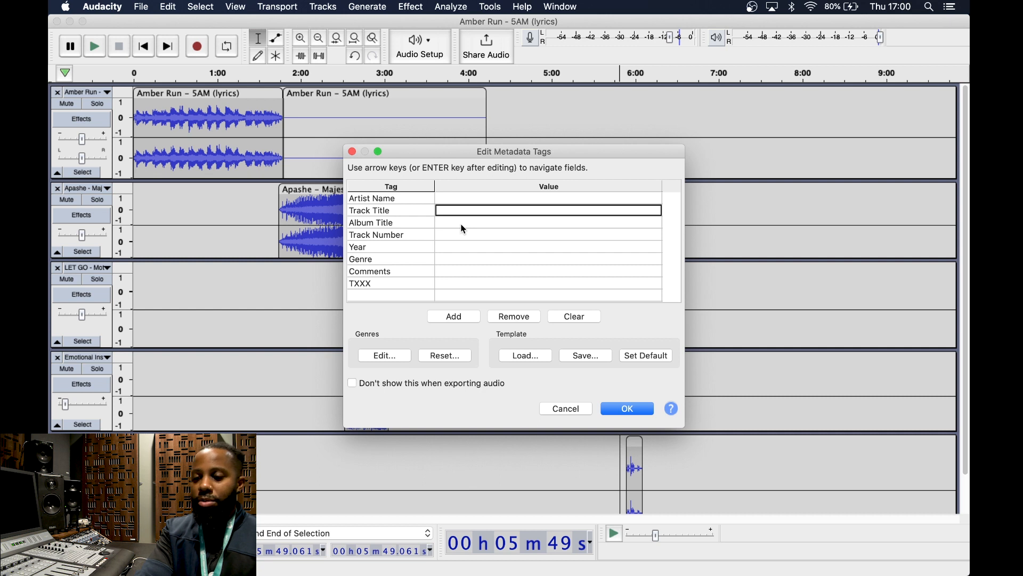
pyautogui.click(461, 224)
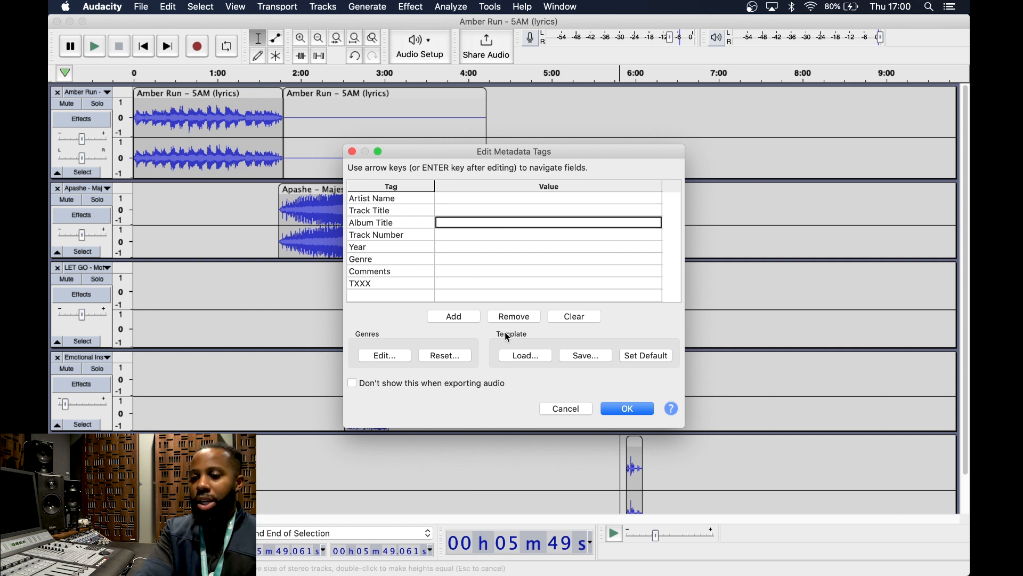
pyautogui.click(630, 409)
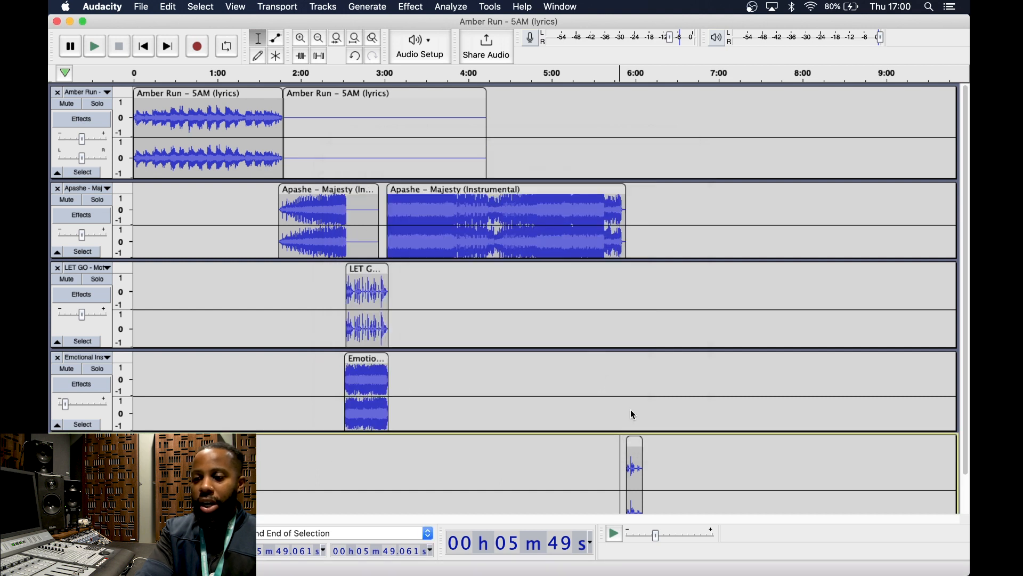